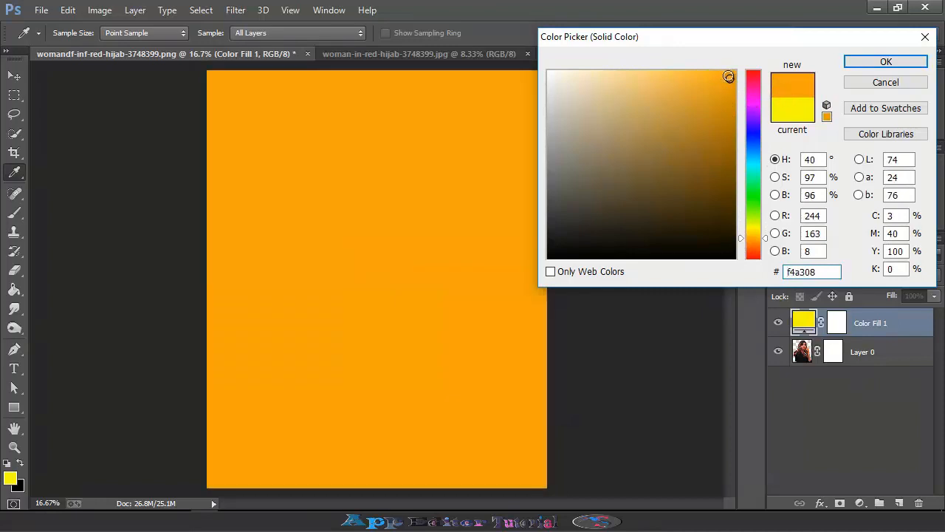
# Step: Set the solid colour fill to orange and move the portrait layer above it
pyautogui.click(741, 242)
pyautogui.click(879, 62)
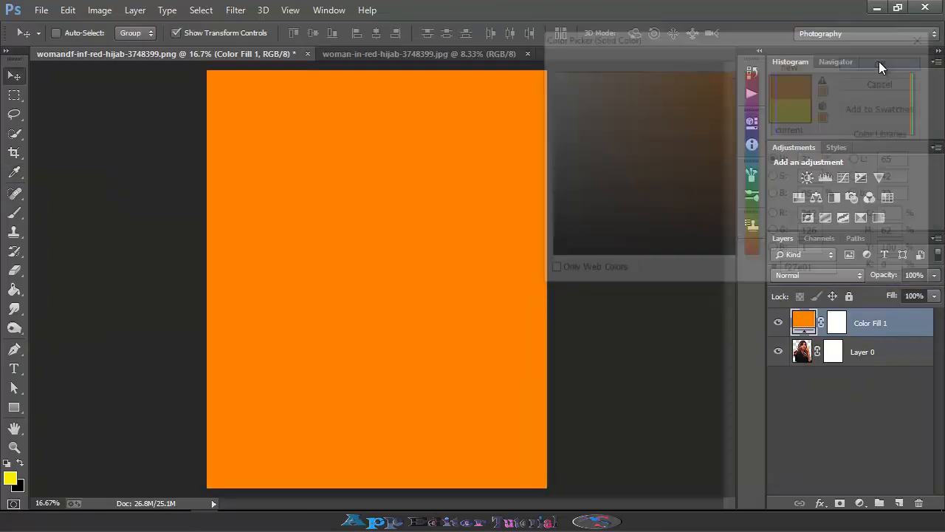
pyautogui.moveTo(862, 340); pyautogui.dragTo(862, 325)
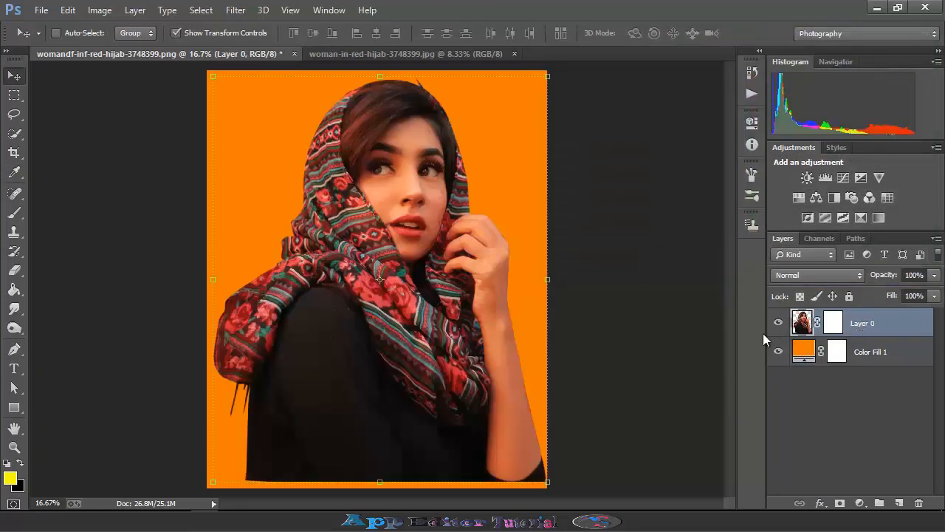
# Step: Scale down the portrait so orange margins surround it, and position it within the canvas
pyautogui.moveTo(550, 482); pyautogui.dragTo(510, 470)
pyautogui.moveTo(437, 440); pyautogui.dragTo(432, 440)
pyautogui.click(666, 34)
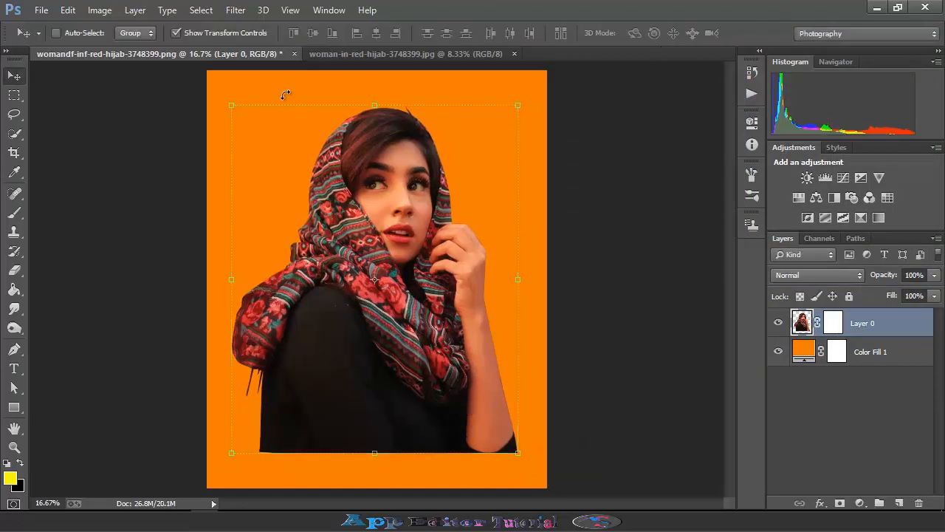
# Step: Apply a Shadows/Highlights adjustment to the portrait with shadows at 35% and highlights at 0%
pyautogui.click(99, 9)
pyautogui.moveTo(122, 46)
pyautogui.click(346, 288)
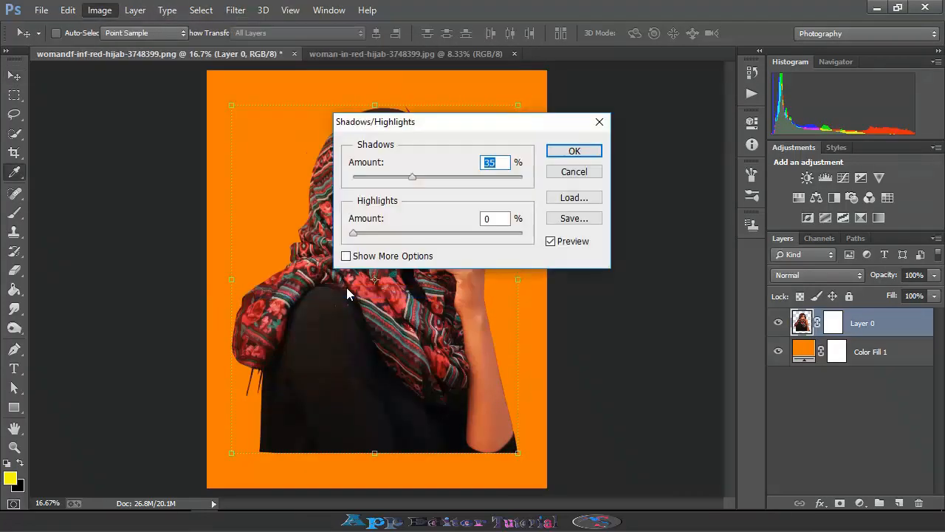
pyautogui.moveTo(539, 124); pyautogui.dragTo(609, 125)
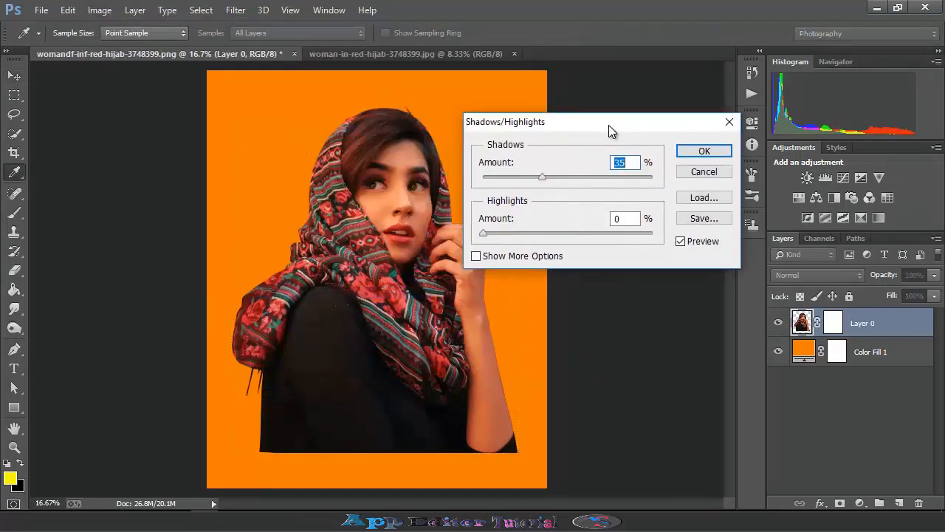
pyautogui.click(703, 151)
# Step: Sharpen the portrait with Unsharp Mask at amount 300%, radius 2.5 pixels and threshold 0
pyautogui.press('v')
pyautogui.click(235, 10)
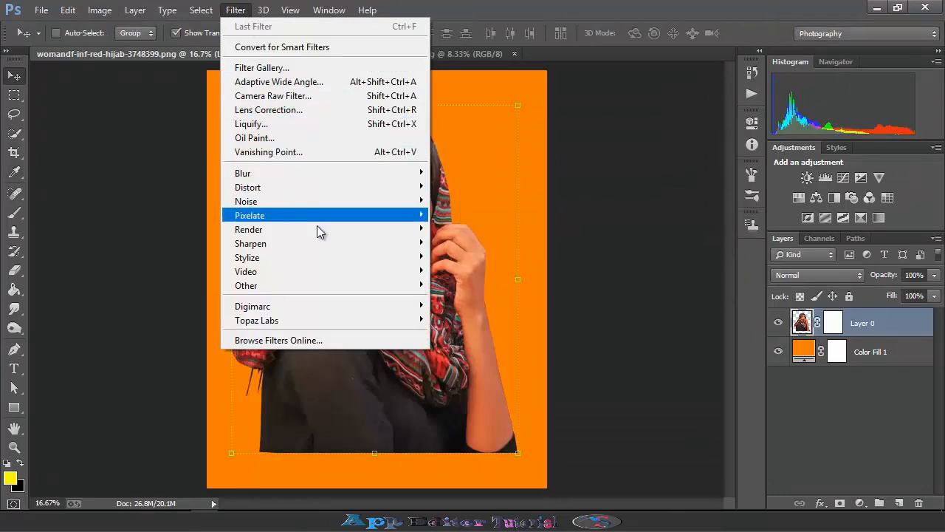
pyautogui.moveTo(325, 244)
pyautogui.click(462, 313)
pyautogui.moveTo(443, 185); pyautogui.dragTo(404, 217)
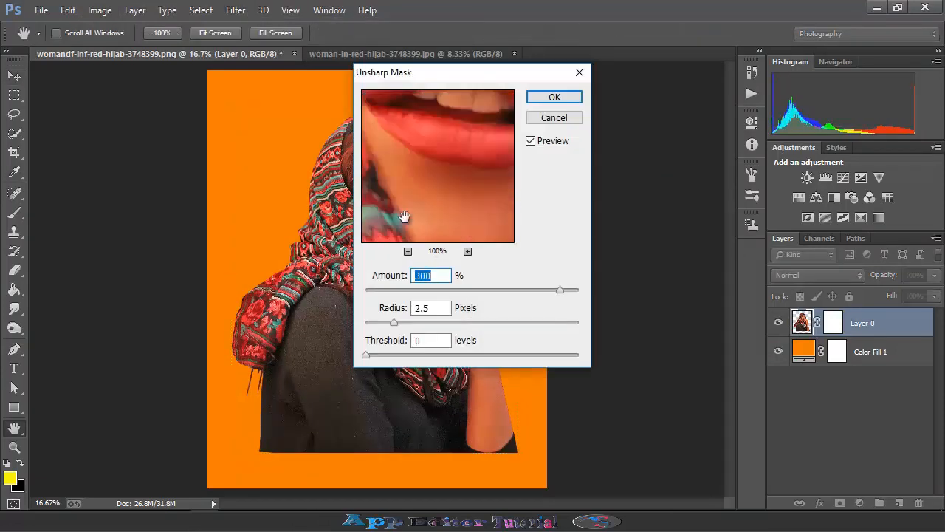
pyautogui.moveTo(385, 118); pyautogui.dragTo(438, 210)
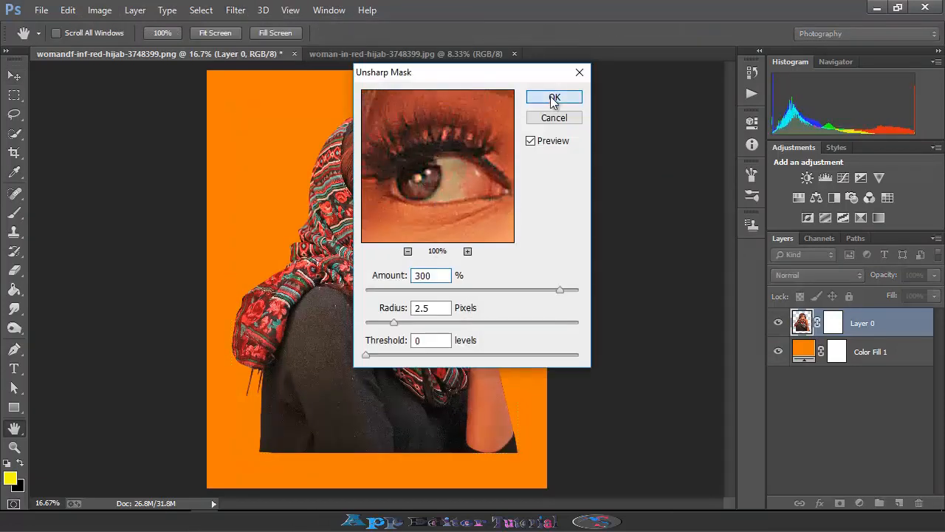
pyautogui.click(554, 98)
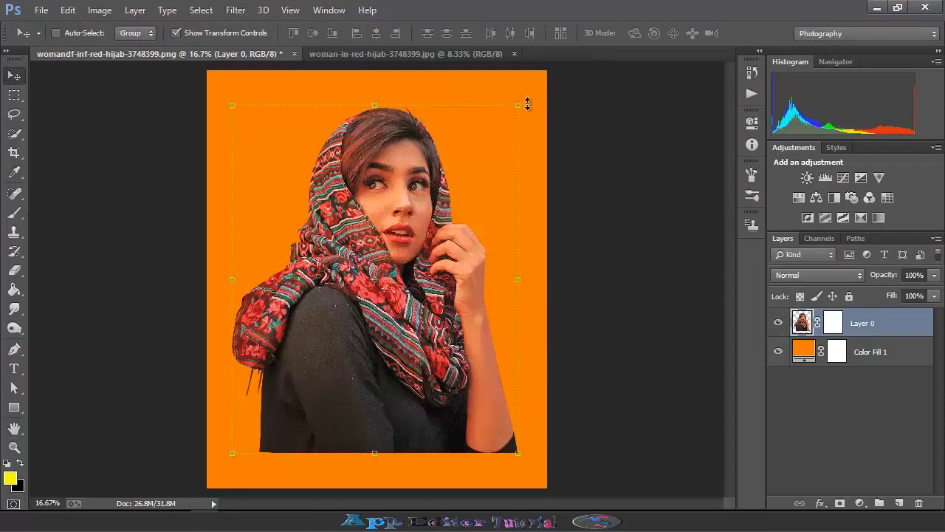
# Step: Adjust the portrait's brightness to 8 and contrast to -2
pyautogui.click(93, 13)
pyautogui.moveTo(126, 43)
pyautogui.click(303, 28)
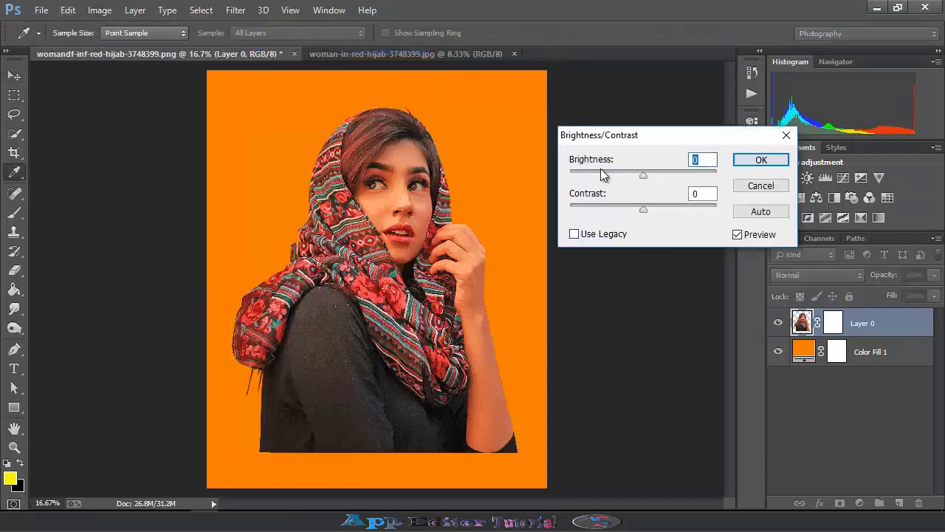
pyautogui.hotkey('ctrl', '+')
pyautogui.moveTo(644, 176); pyautogui.dragTo(647, 176)
pyautogui.moveTo(643, 209); pyautogui.dragTo(642, 209)
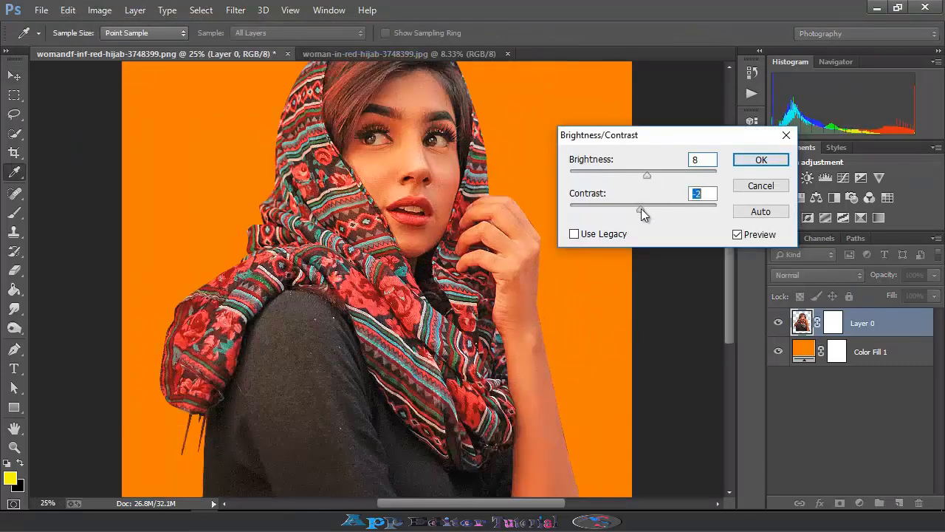
pyautogui.moveTo(428, 204); pyautogui.dragTo(403, 264)
pyautogui.click(760, 161)
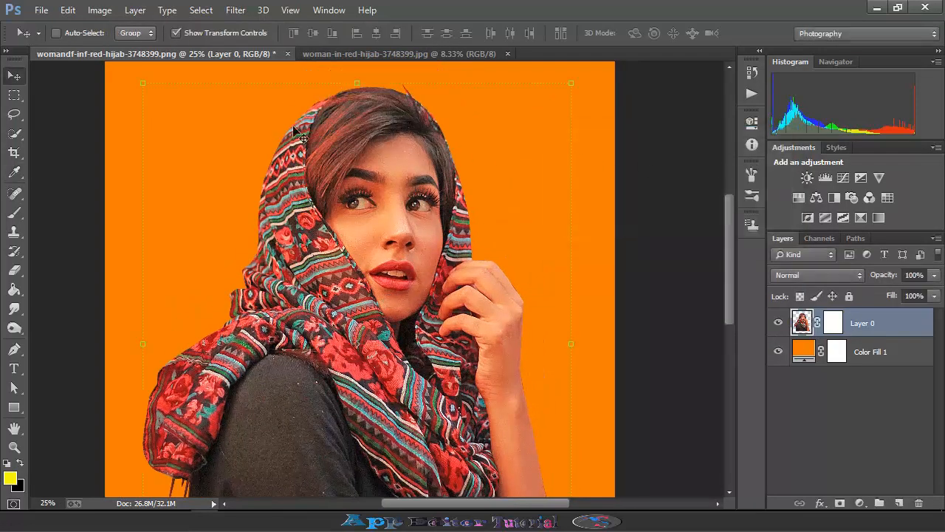
# Step: Apply Levels to the portrait with RGB input levels 5, 1.00, 255 and output levels 1 to 255
pyautogui.click(99, 9)
pyautogui.moveTo(126, 43)
pyautogui.click(283, 62)
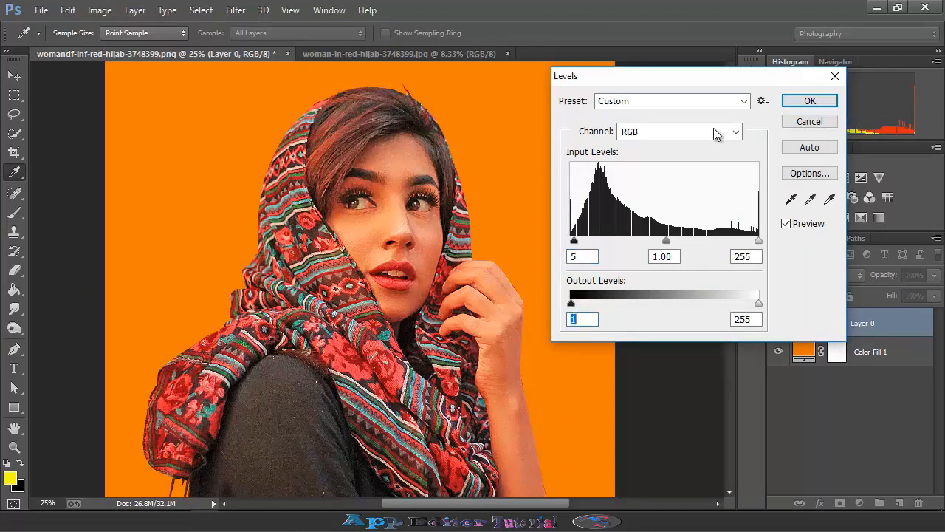
pyautogui.press('Return')
pyautogui.click(235, 10)
pyautogui.click(247, 70)
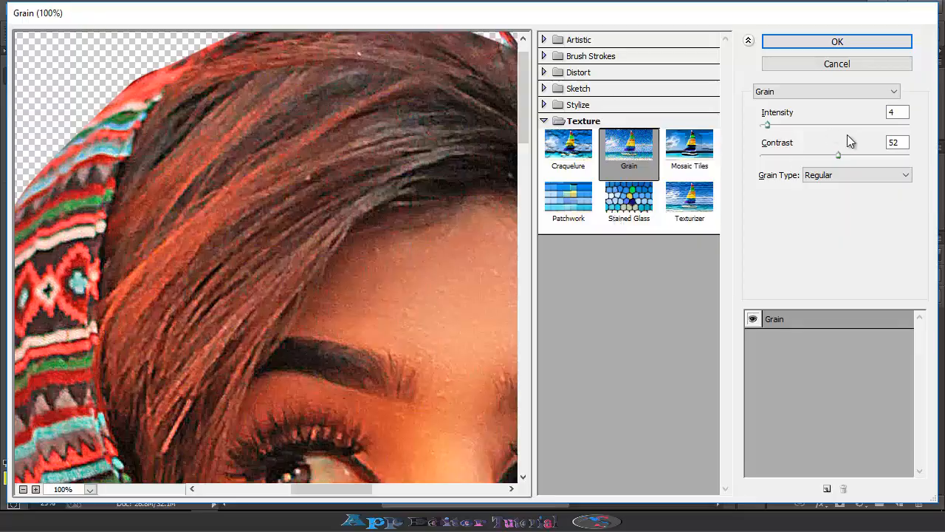
pyautogui.click(825, 66)
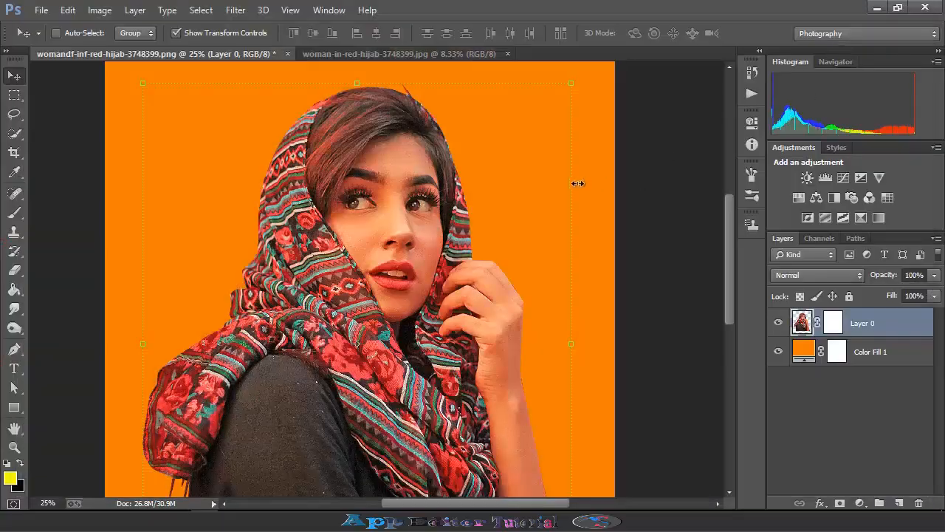
# Step: Smooth the shoulder of the black top using the Smudge tool with a 146 px brush, reducing the strength to 39%
pyautogui.click(15, 309)
pyautogui.click(71, 32)
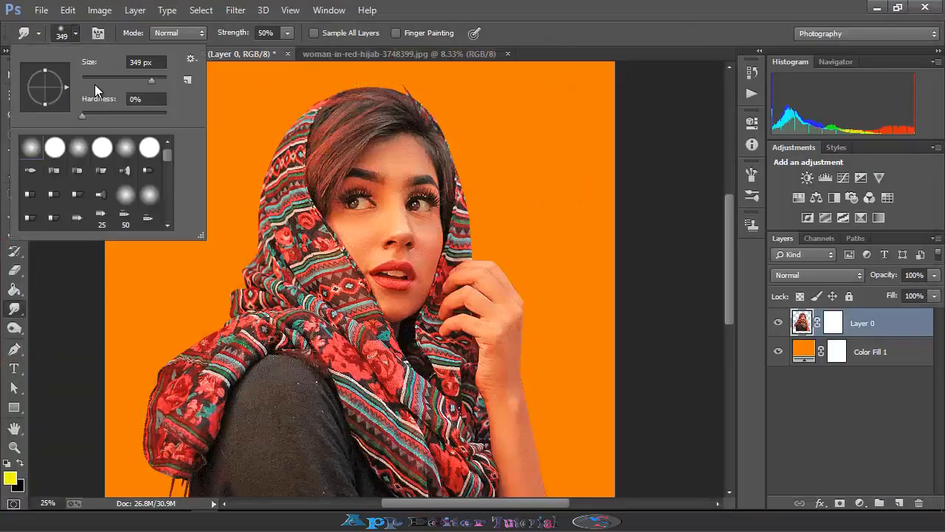
pyautogui.hotkey('ctrl', '+')
pyautogui.hotkey('ctrl', '+')
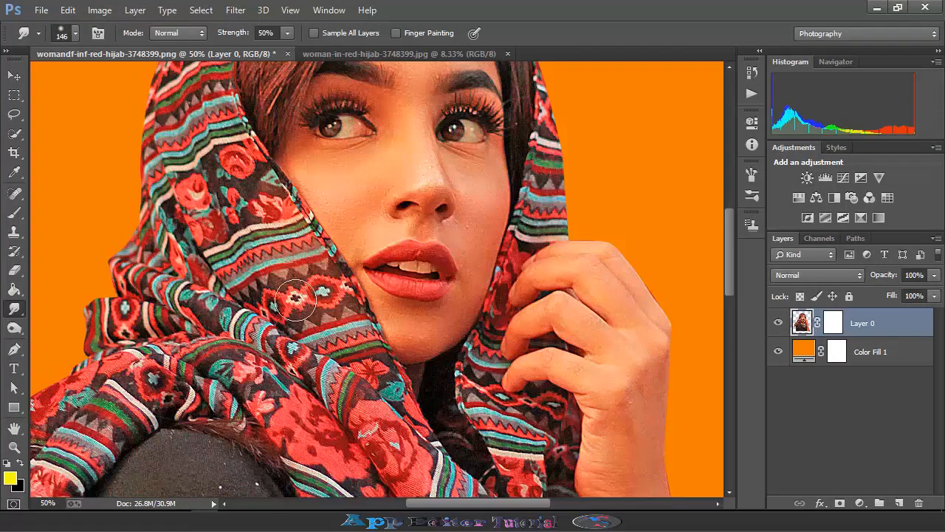
pyautogui.scroll(5, 263, 298)
pyautogui.scroll(-8, 225, 320)
pyautogui.moveTo(226, 321); pyautogui.dragTo(243, 350)
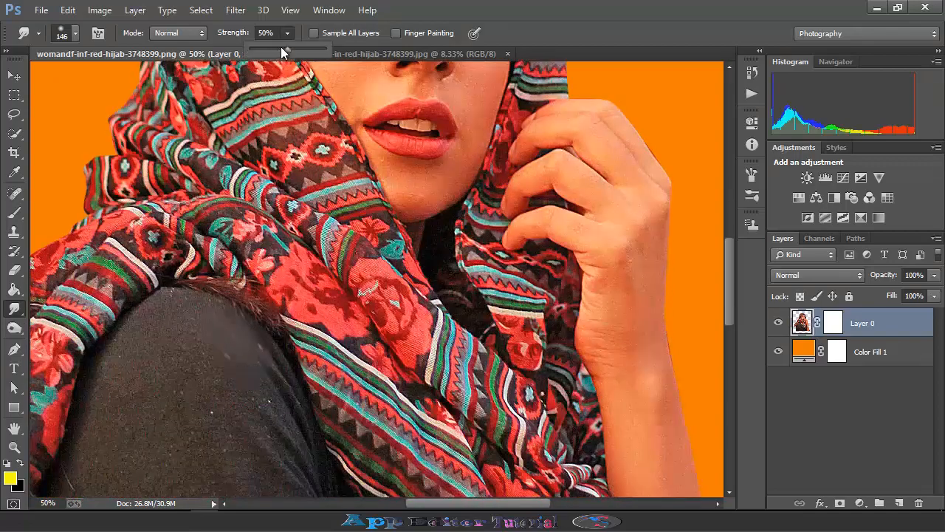
pyautogui.moveTo(174, 316); pyautogui.dragTo(194, 363)
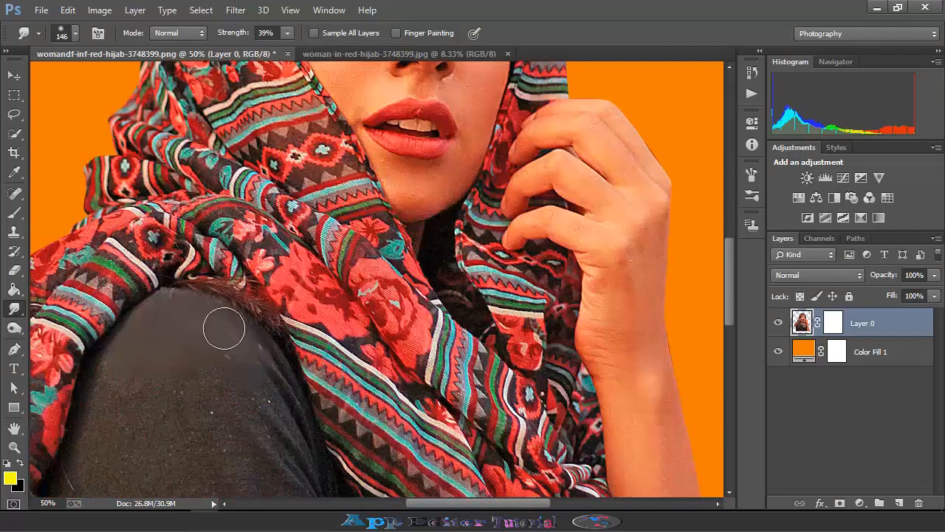
# Step: Smudge the scarf pattern beside the hair and the frayed edge where the scarf meets the shoulder
pyautogui.scroll(5, 224, 327)
pyautogui.scroll(-2, 223, 328)
pyautogui.scroll(4, 224, 328)
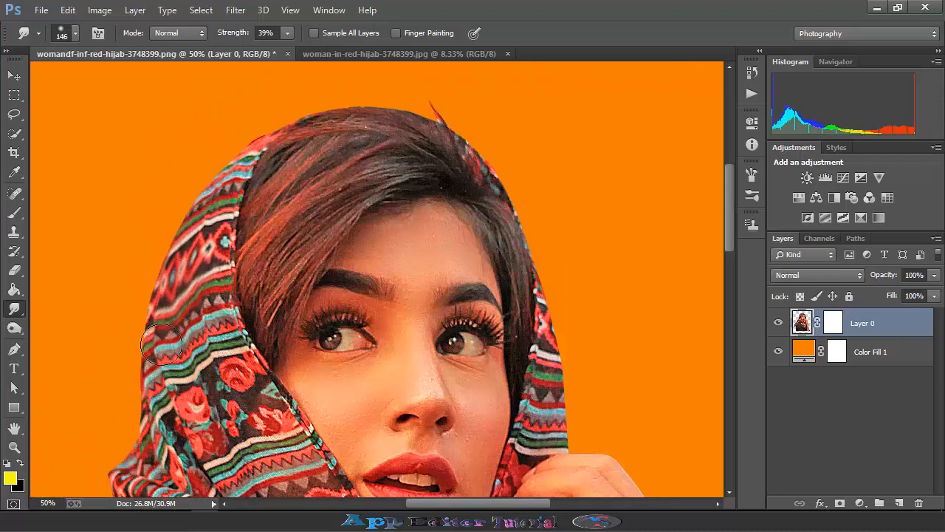
pyautogui.scroll(-2, 198, 238)
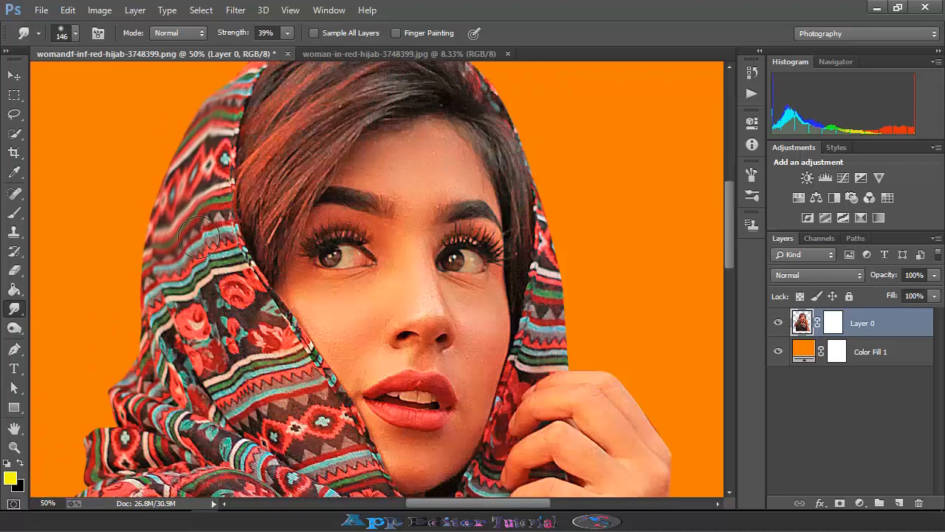
pyautogui.scroll(-8, 219, 269)
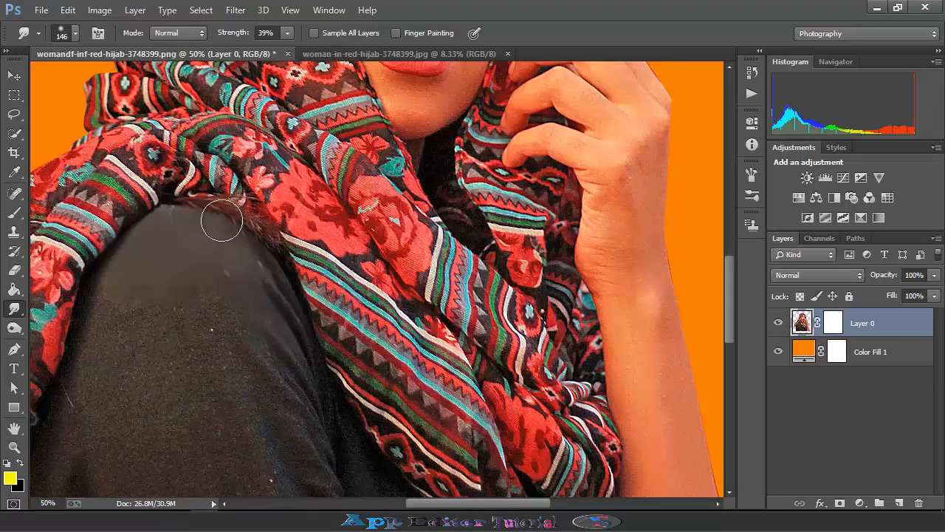
pyautogui.scroll(-2, 249, 256)
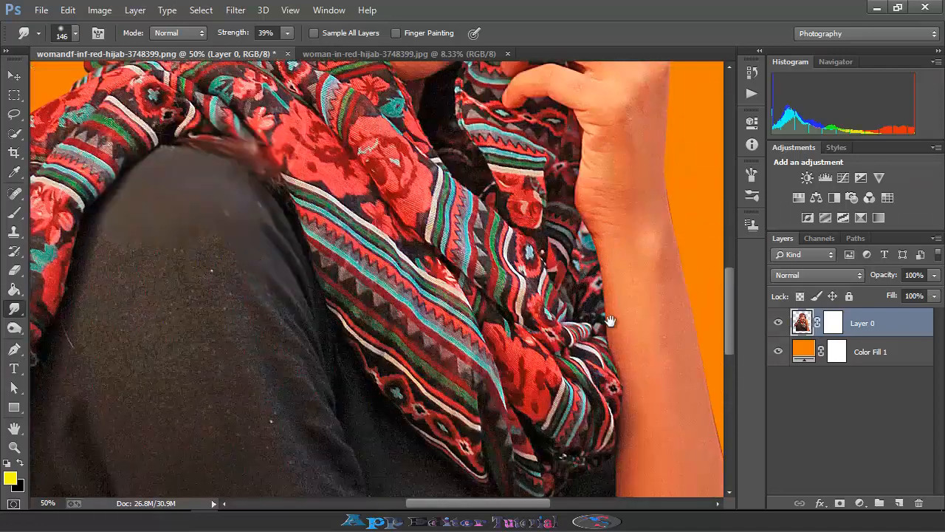
# Step: Smudge the forearm skin smooth and pull the black sleeve corner below the elbow down over the orange background
pyautogui.moveTo(610, 320); pyautogui.dragTo(414, 323)
pyautogui.scroll(-2, 500, 311)
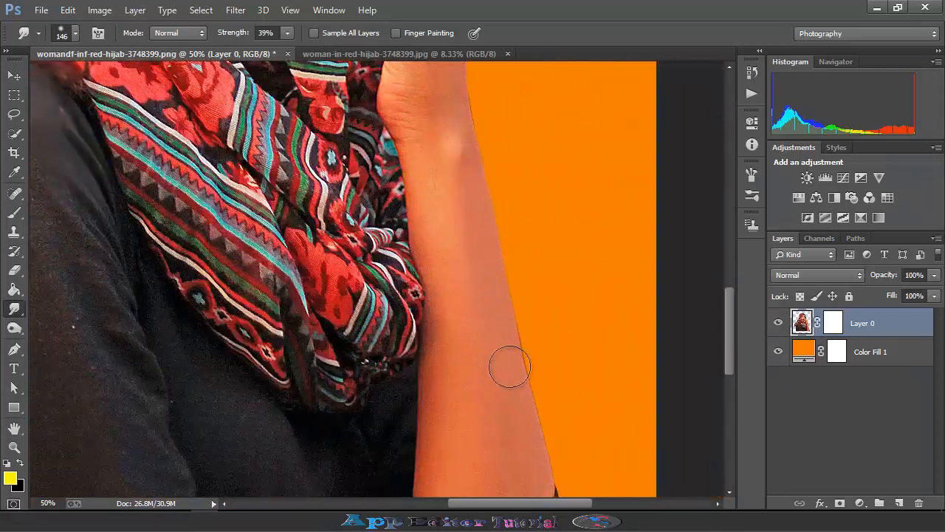
pyautogui.scroll(-5, 508, 366)
pyautogui.moveTo(544, 370)
pyautogui.mouseDown()
pyautogui.moveTo(559, 447)
pyautogui.moveTo(579, 436)
pyautogui.mouseUp()
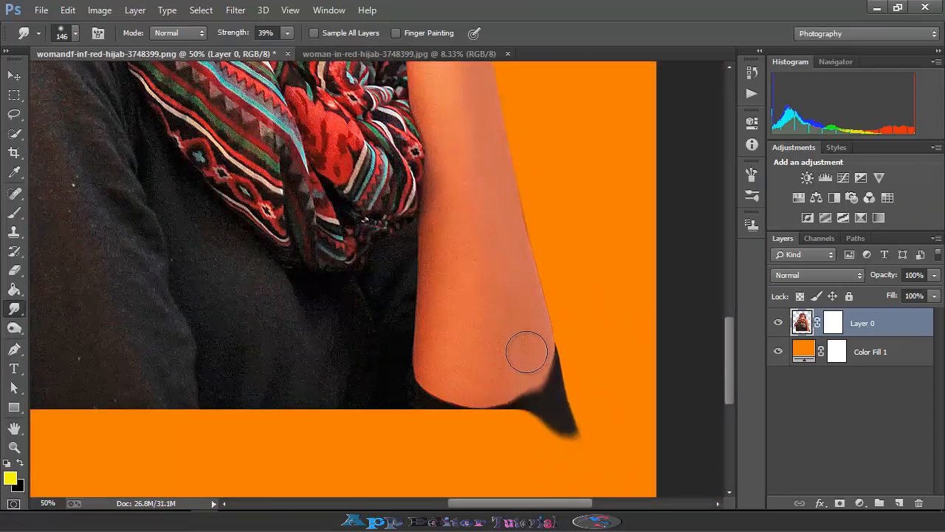
# Step: Smooth the skin from the elbow up along the forearm and wrist to the back of the hand
pyautogui.moveTo(498, 384)
pyautogui.mouseDown()
pyautogui.moveTo(443, 369)
pyautogui.moveTo(432, 340)
pyautogui.moveTo(450, 271)
pyautogui.moveTo(461, 350)
pyautogui.mouseUp()
pyautogui.scroll(4, 489, 296)
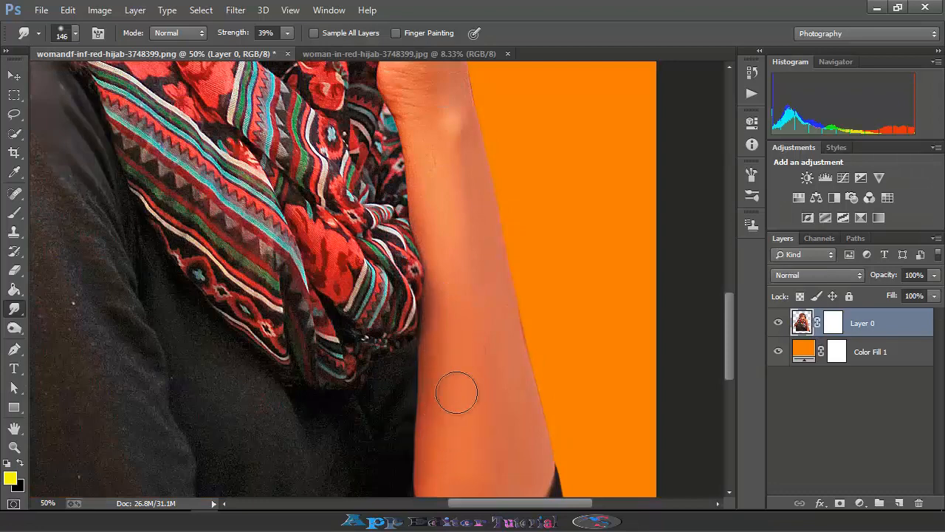
pyautogui.scroll(5, 457, 391)
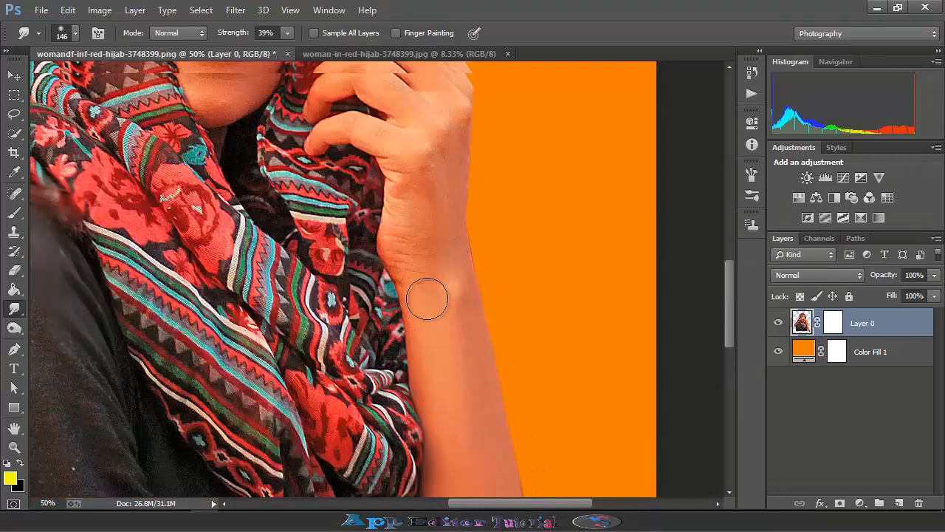
pyautogui.scroll(3, 427, 298)
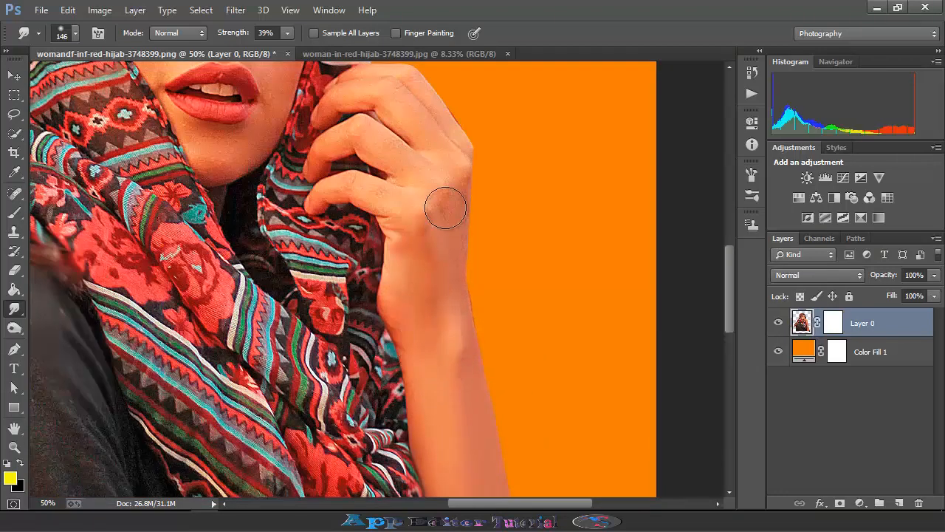
# Step: Smudge the bottom edge of the black top beside and beneath the elbow down into the orange background
pyautogui.scroll(-10, 439, 338)
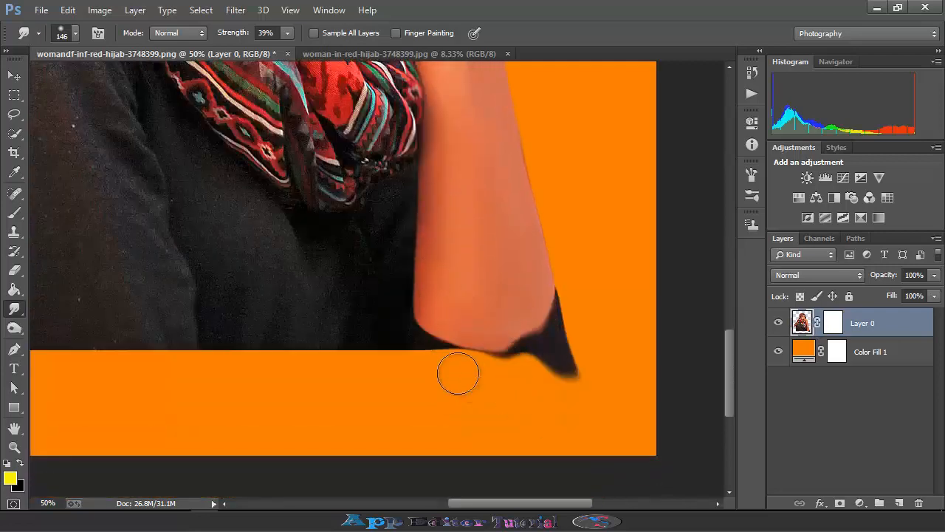
pyautogui.moveTo(458, 375)
pyautogui.mouseDown()
pyautogui.moveTo(441, 363)
pyautogui.moveTo(480, 380)
pyautogui.mouseUp()
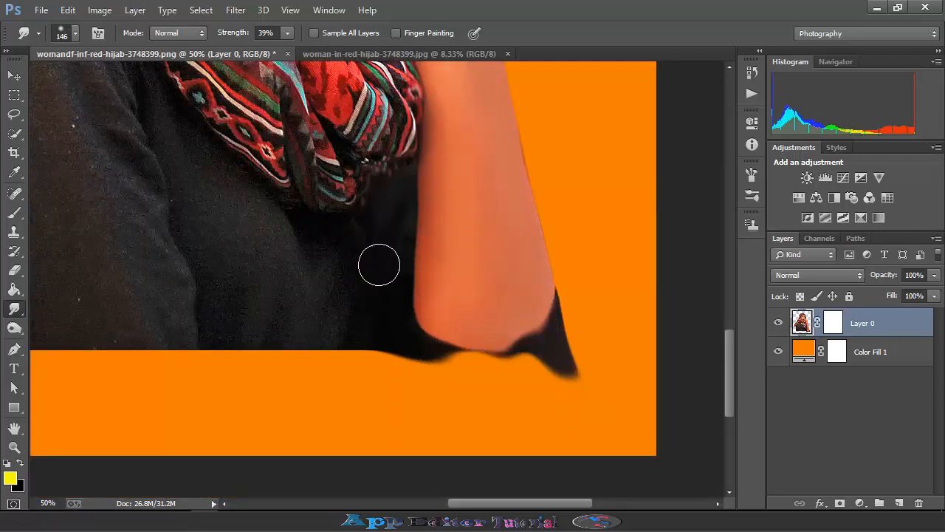
pyautogui.moveTo(320, 337); pyautogui.dragTo(354, 382)
# Step: Raise the smudge strength to 48% and smear the black top's fabric and bottom edge farther from the elbow
pyautogui.moveTo(323, 290)
pyautogui.mouseDown()
pyautogui.moveTo(423, 235)
pyautogui.moveTo(450, 270)
pyautogui.moveTo(484, 272)
pyautogui.moveTo(498, 383)
pyautogui.mouseUp()
pyautogui.scroll(2, 443, 251)
pyautogui.moveTo(545, 306); pyautogui.dragTo(533, 350)
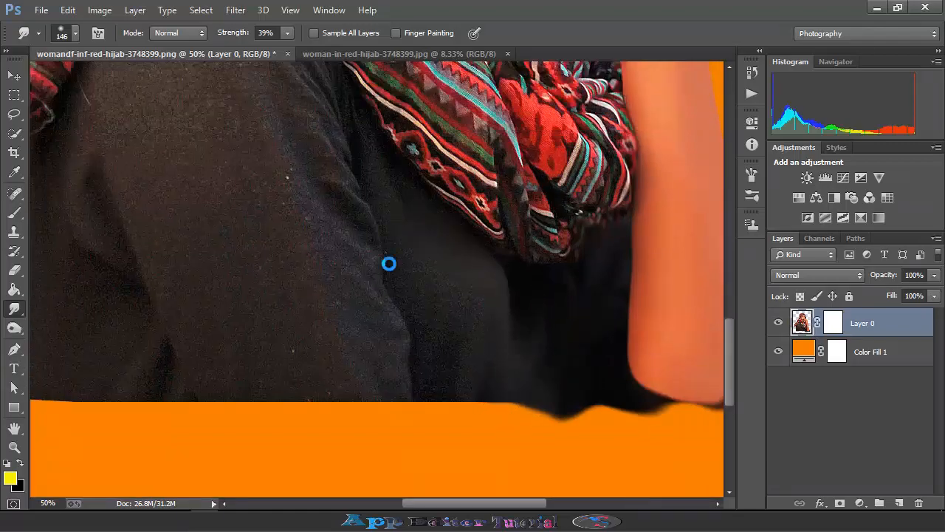
pyautogui.moveTo(287, 34); pyautogui.dragTo(296, 50)
pyautogui.moveTo(433, 346)
pyautogui.mouseDown()
pyautogui.moveTo(437, 370)
pyautogui.moveTo(453, 383)
pyautogui.mouseUp()
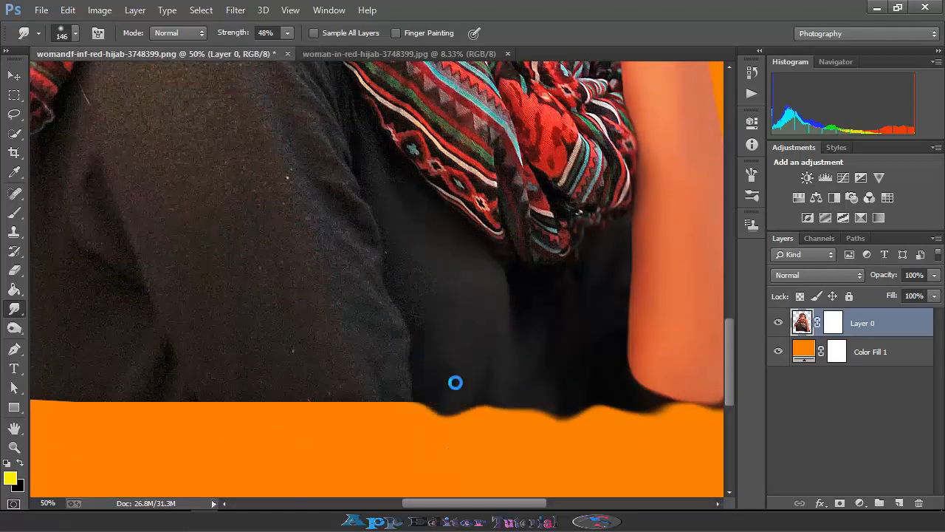
# Step: Zoom in on the hair and set the Smudge tool to the 46 px spatter tip, reduced to 40 px
pyautogui.scroll(10, 278, 310)
pyautogui.scroll(1, 419, 326)
pyautogui.hotkey('ctrl', '+')
pyautogui.hotkey('ctrl', '+')
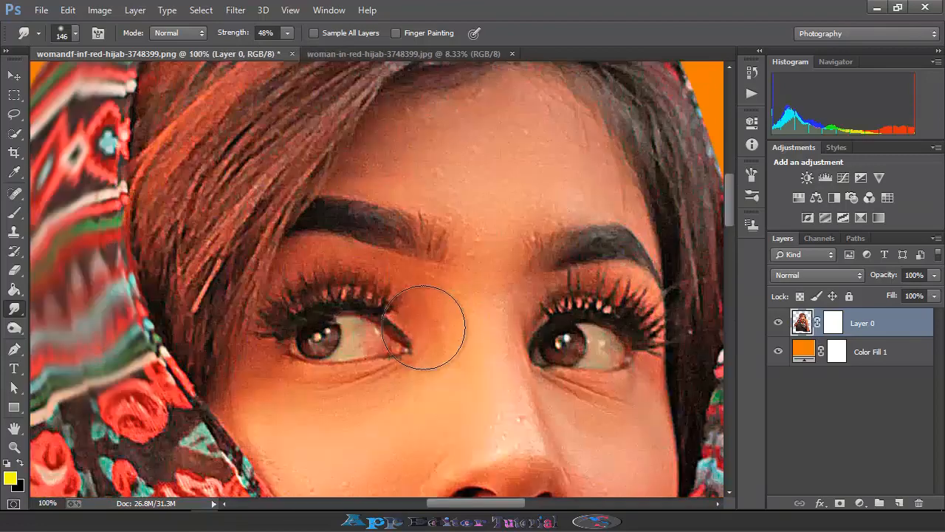
pyautogui.scroll(3, 433, 327)
pyautogui.click(75, 34)
pyautogui.scroll(-5, 64, 190)
pyautogui.click(98, 176)
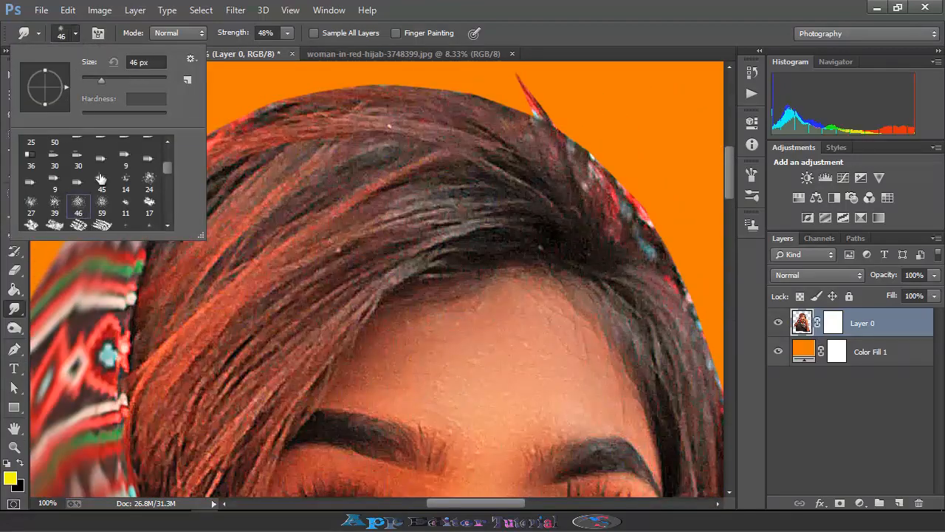
pyautogui.hotkey('ctrl', '+')
pyautogui.hotkey('ctrl', '+')
pyautogui.hotkey('ctrl', '-')
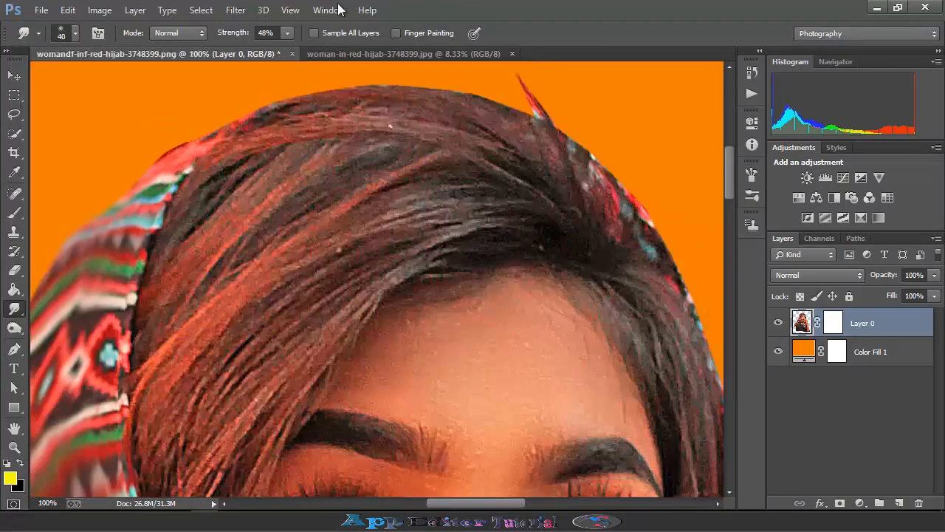
# Step: Smudge the hairline strands along the forehead from the temple up toward the parting
pyautogui.scroll(-4, 430, 258)
pyautogui.scroll(2, 462, 211)
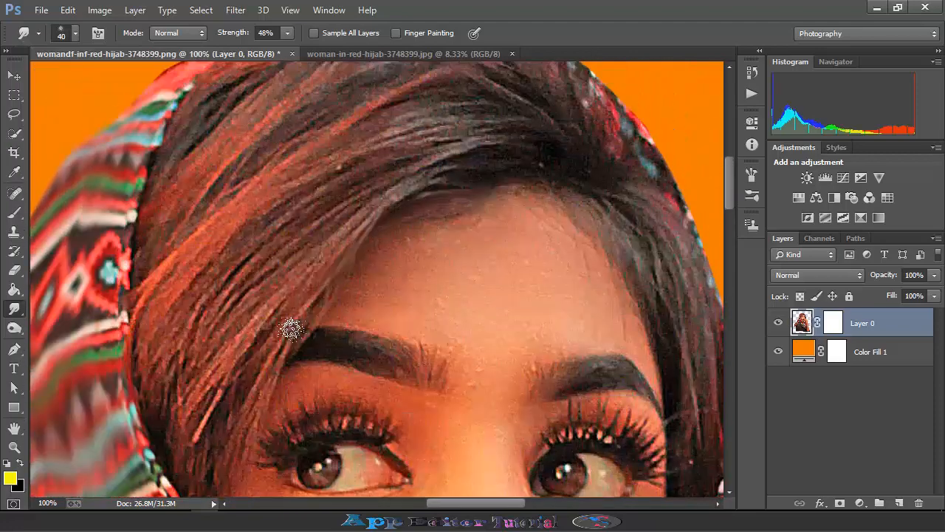
pyautogui.scroll(-1, 313, 306)
pyautogui.scroll(-1, 269, 228)
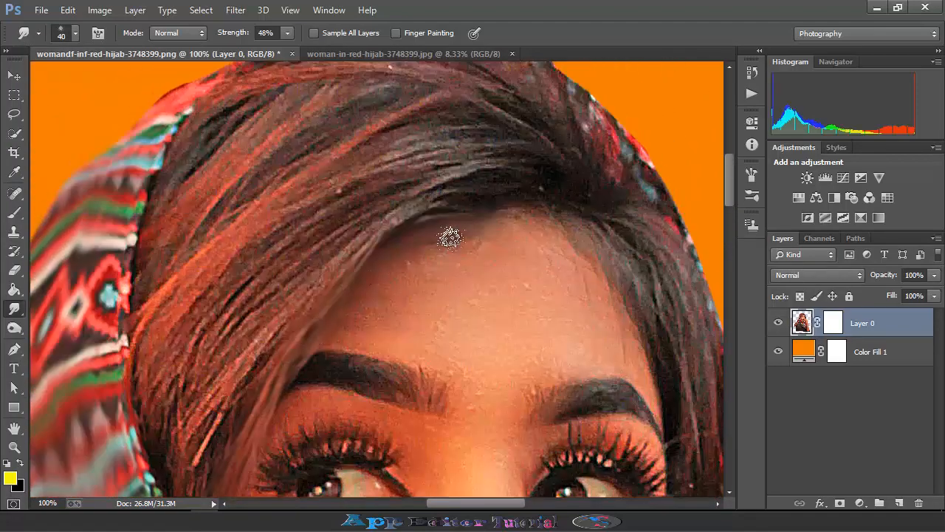
pyautogui.scroll(3, 449, 237)
pyautogui.moveTo(383, 209); pyautogui.dragTo(350, 232)
# Step: Raise the smudge strength to 49% and smear the strands from the parting down past the temple
pyautogui.click(287, 32)
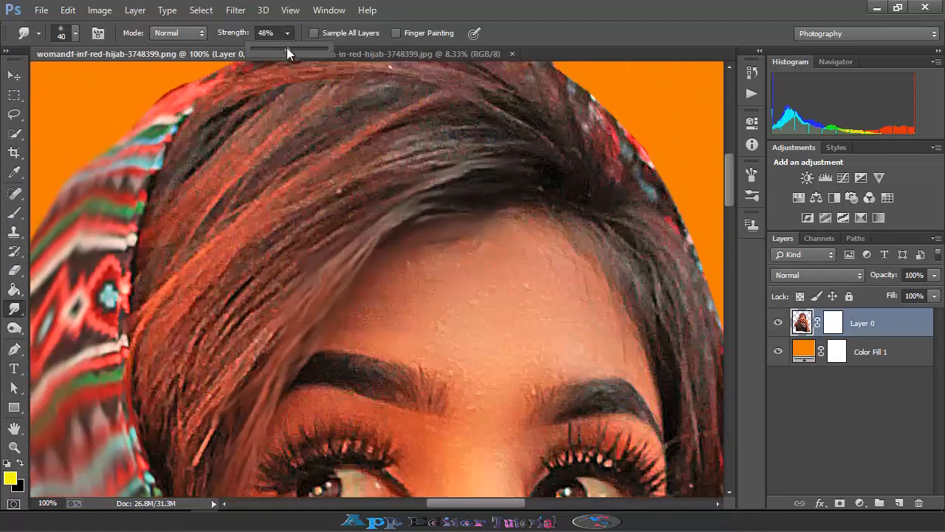
pyautogui.moveTo(492, 176); pyautogui.dragTo(426, 175)
pyautogui.scroll(-3, 322, 226)
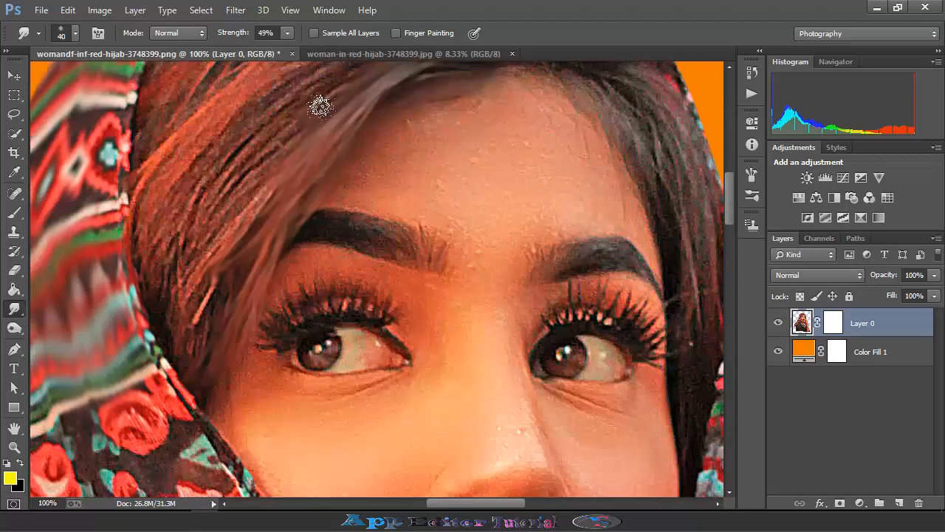
pyautogui.moveTo(230, 251); pyautogui.dragTo(158, 389)
pyautogui.scroll(4, 221, 332)
pyautogui.moveTo(531, 211); pyautogui.dragTo(415, 218)
pyautogui.moveTo(301, 319); pyautogui.dragTo(259, 412)
pyautogui.scroll(-1, 462, 278)
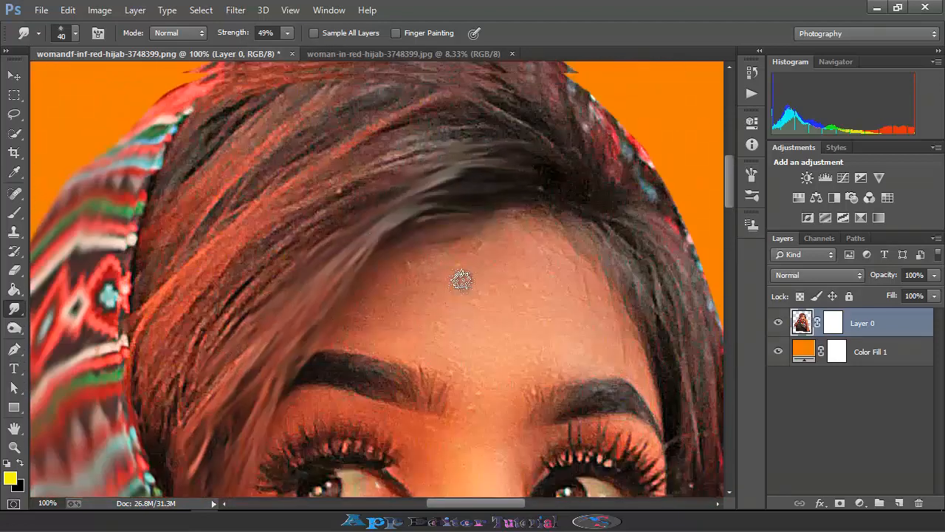
# Step: Smudge the hair over the crown with long strokes from the parting across to the patterned scarf
pyautogui.scroll(3, 472, 277)
pyautogui.moveTo(574, 256); pyautogui.dragTo(528, 158)
pyautogui.moveTo(530, 224); pyautogui.dragTo(411, 173)
pyautogui.moveTo(520, 201); pyautogui.dragTo(182, 216)
pyautogui.moveTo(505, 213)
pyautogui.mouseDown()
pyautogui.moveTo(464, 194)
pyautogui.moveTo(164, 226)
pyautogui.mouseUp()
pyautogui.moveTo(501, 235); pyautogui.dragTo(235, 238)
pyautogui.moveTo(496, 215); pyautogui.dragTo(169, 231)
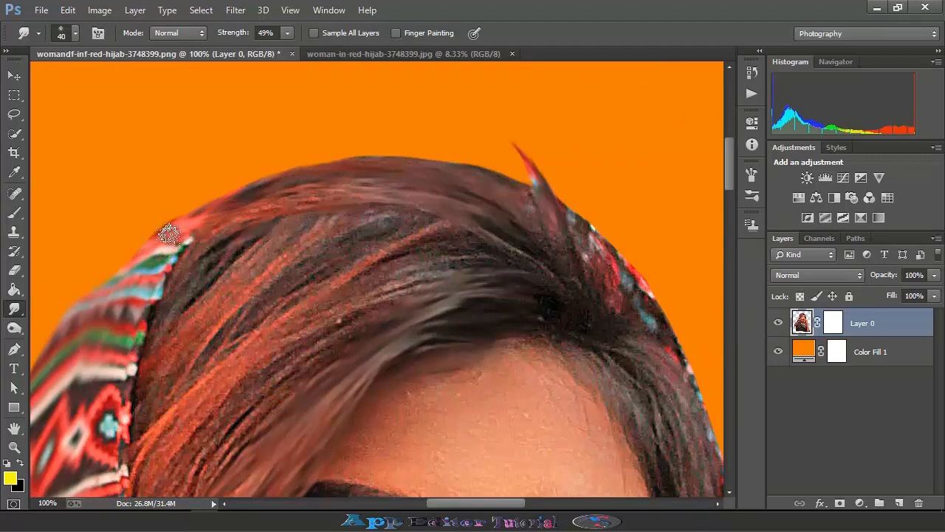
# Step: Smudge the short side of the parting and blend the scarf edge beside it into the hair
pyautogui.scroll(-1, 580, 221)
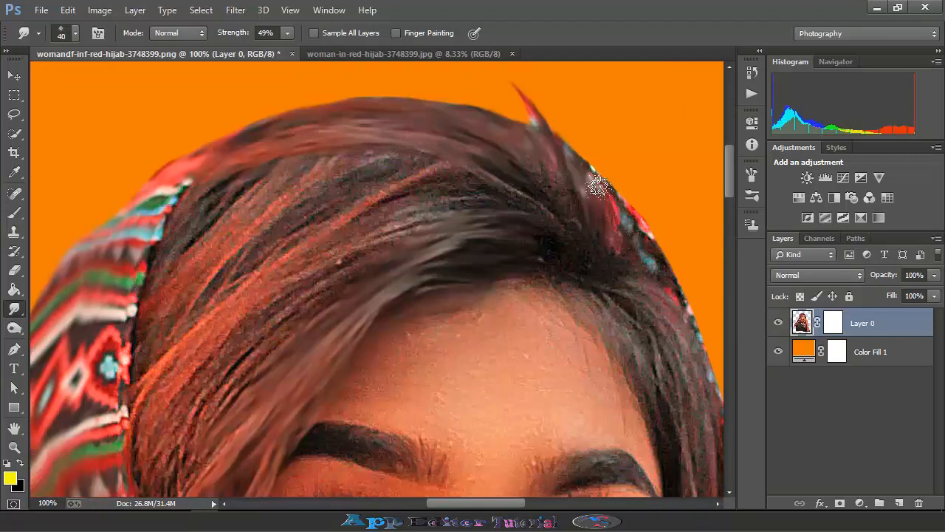
pyautogui.scroll(-2, 635, 229)
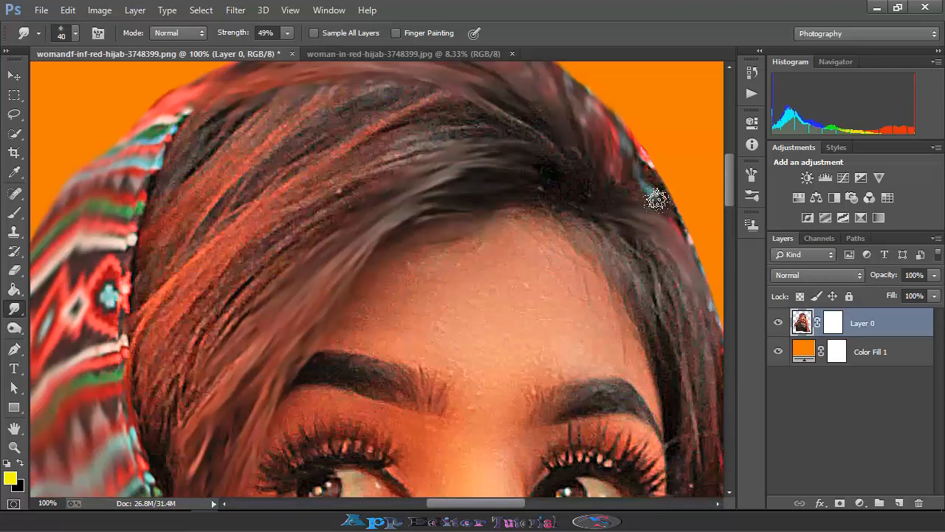
pyautogui.scroll(2, 608, 202)
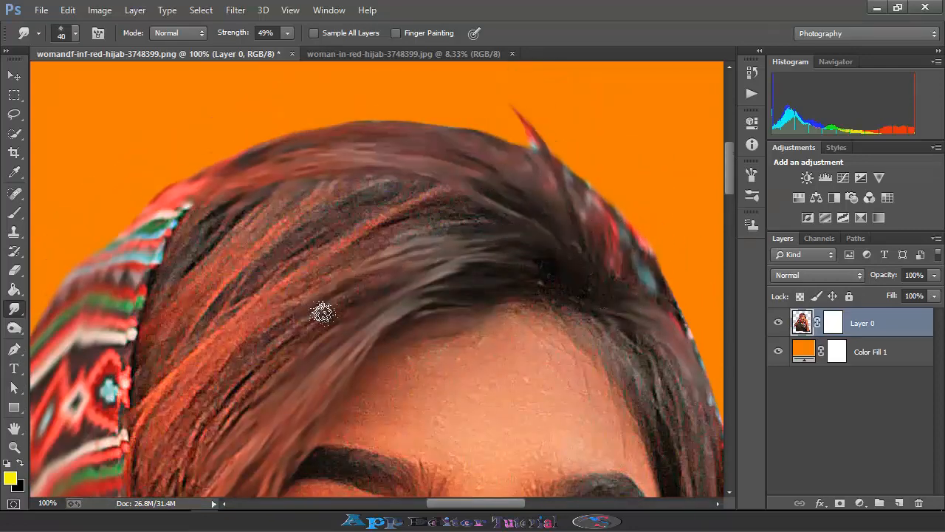
# Step: Smudge the middle section of the long fringe from the parting down toward the temple
pyautogui.scroll(-3, 295, 314)
pyautogui.scroll(2, 320, 281)
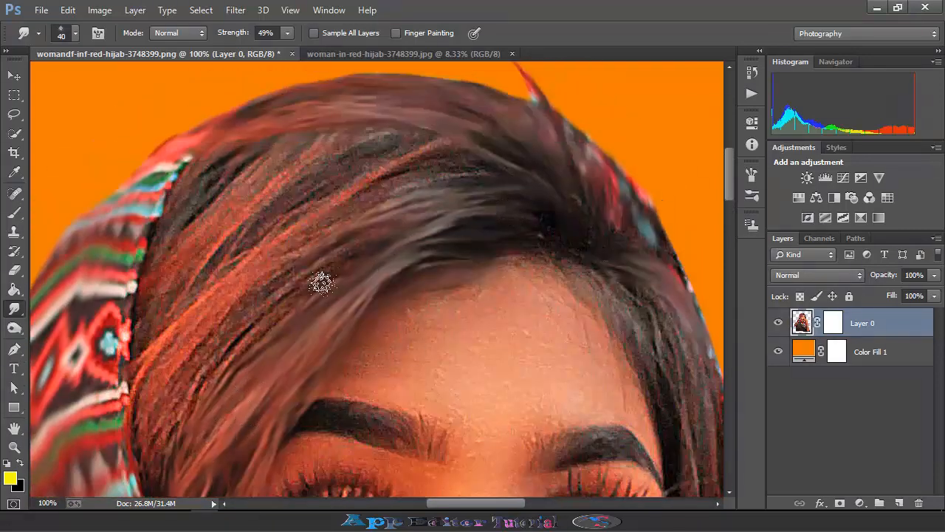
pyautogui.scroll(-1, 450, 185)
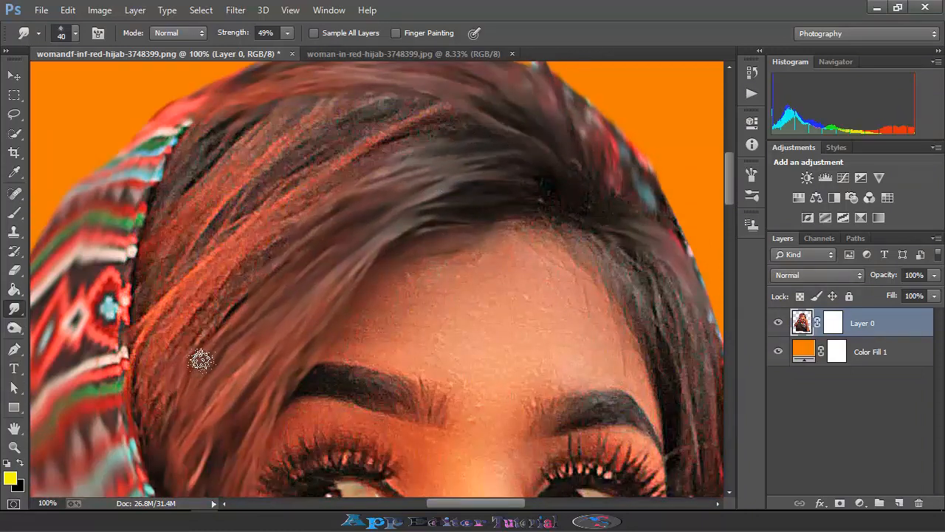
pyautogui.scroll(2, 200, 359)
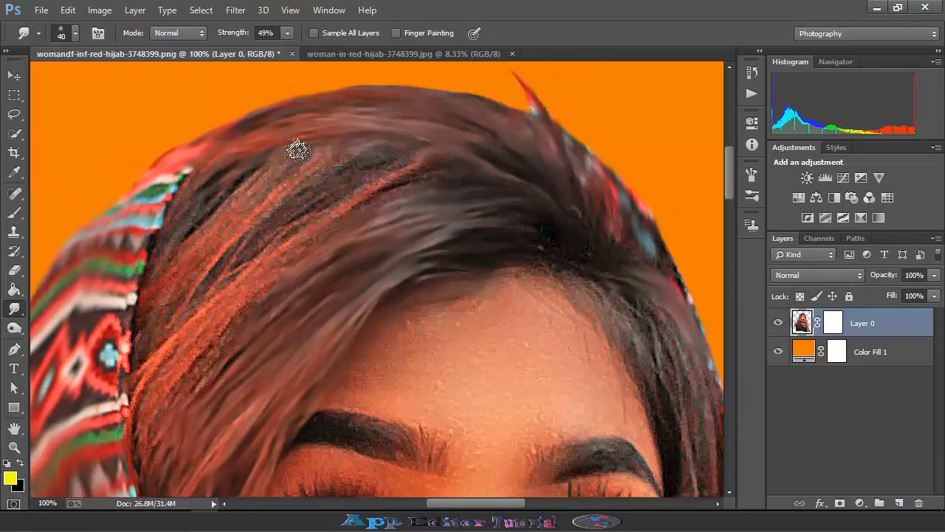
# Step: Smear the reddish highlighted strands below the crown diagonally down toward the scarf's inner edge
pyautogui.moveTo(275, 168); pyautogui.dragTo(209, 214)
pyautogui.moveTo(423, 182); pyautogui.dragTo(170, 275)
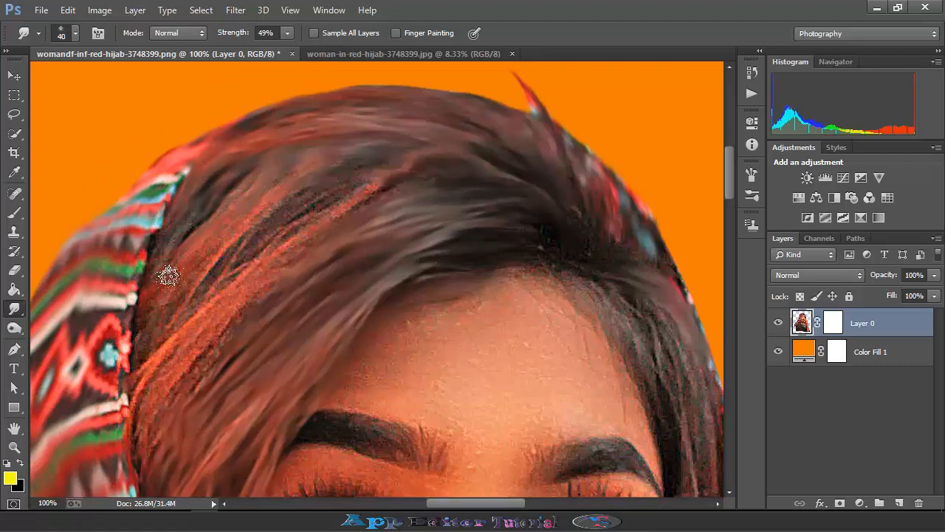
pyautogui.moveTo(365, 201); pyautogui.dragTo(227, 332)
pyautogui.moveTo(327, 260); pyautogui.dragTo(256, 257)
pyautogui.moveTo(358, 199); pyautogui.dragTo(237, 281)
pyautogui.moveTo(383, 184); pyautogui.dragTo(238, 261)
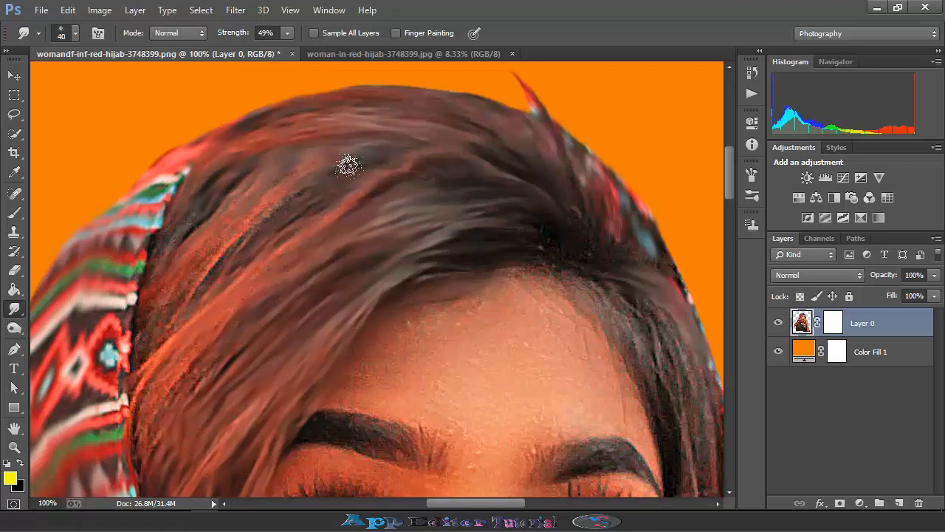
pyautogui.moveTo(349, 164); pyautogui.dragTo(173, 327)
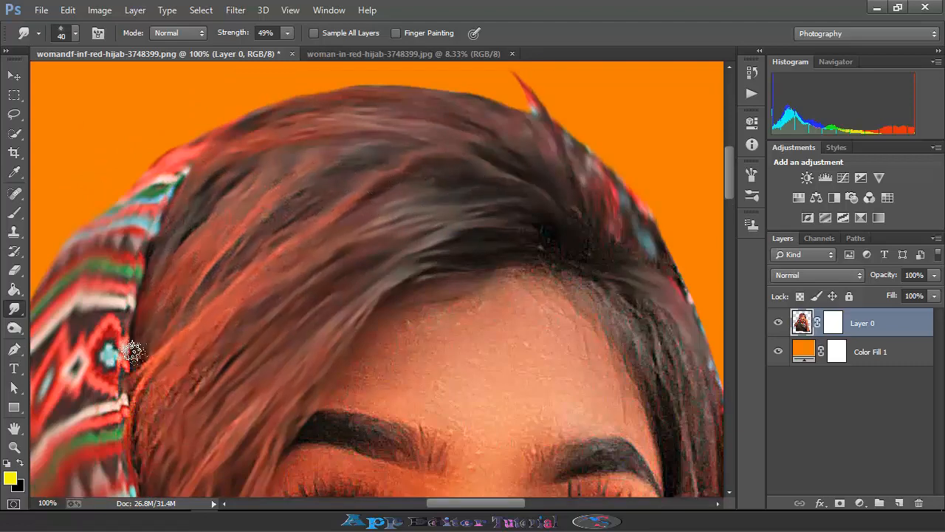
# Step: Smudge the lower hair ends beside the eye and the adjoining inner edge of the floral scarf along the cheek
pyautogui.scroll(-3, 147, 281)
pyautogui.scroll(-5, 147, 236)
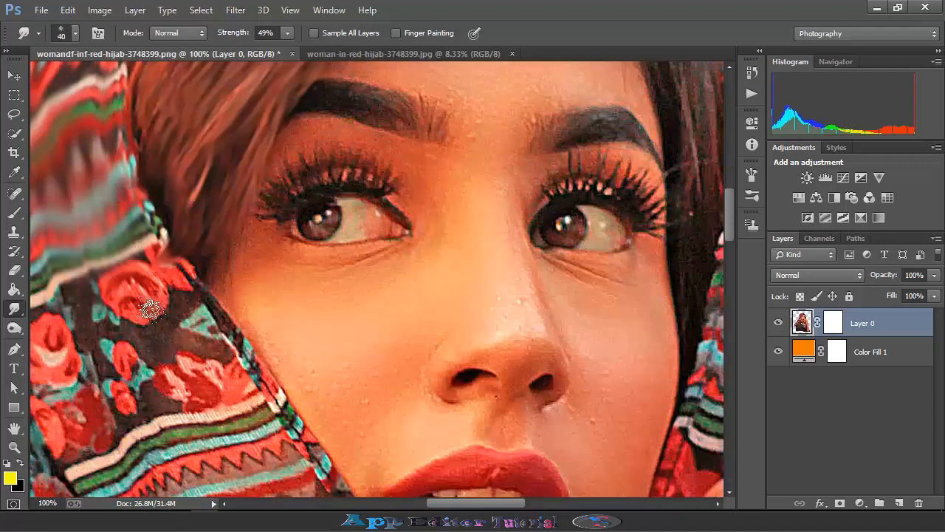
pyautogui.scroll(-2, 210, 221)
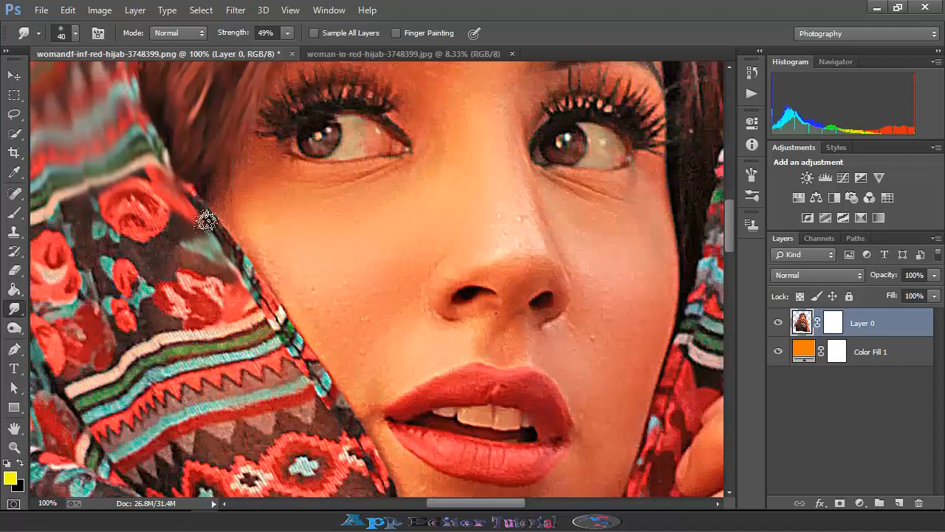
pyautogui.scroll(-1, 317, 264)
pyautogui.scroll(10, 333, 268)
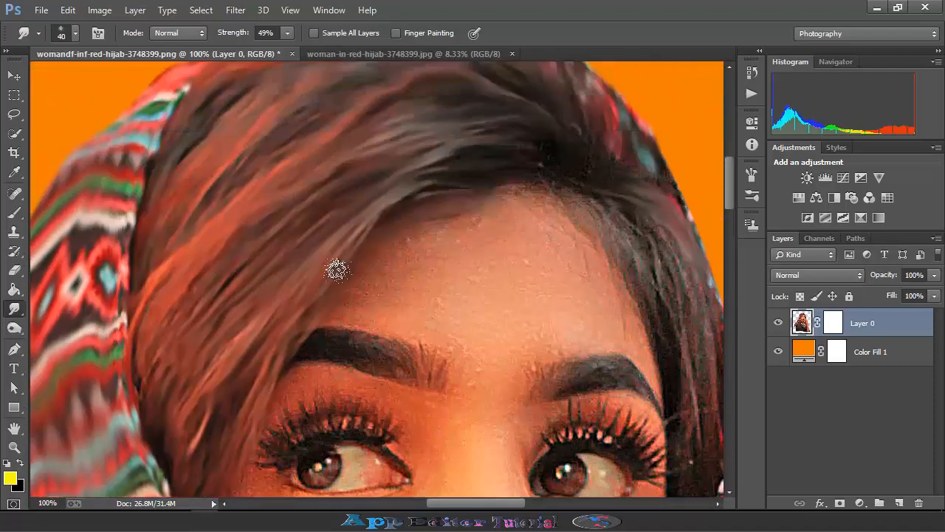
# Step: Smudge the dark roots at the parting and the hair running down the short side of the forehead
pyautogui.scroll(-1, 517, 229)
pyautogui.hscroll(6, 457, 247)
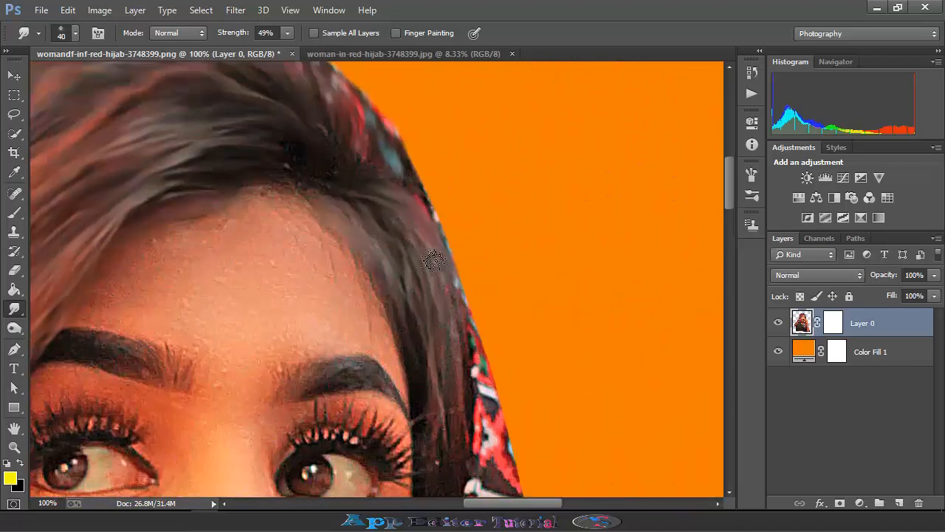
pyautogui.scroll(2, 418, 268)
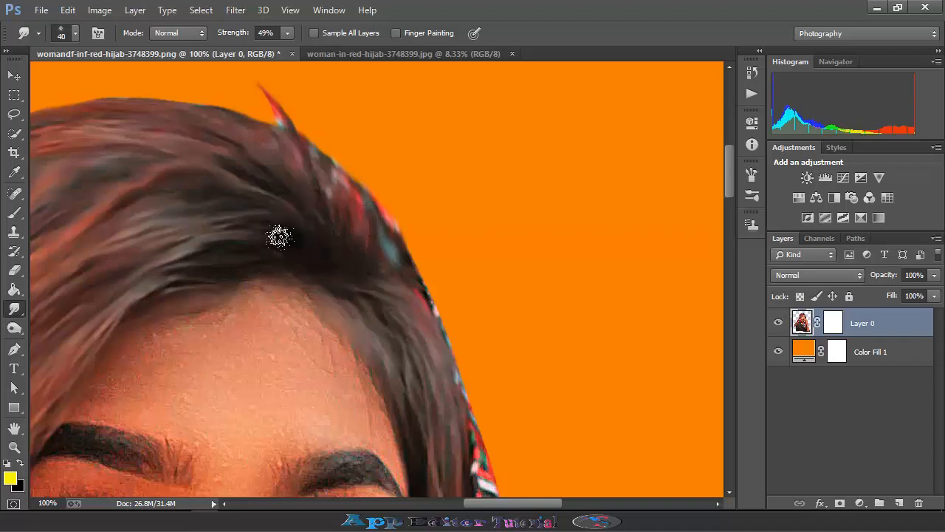
pyautogui.scroll(-4, 296, 231)
pyautogui.scroll(-1, 90, 74)
# Step: Switch to a soft round 40 px brush and smudge the forehead skin smooth up to the hairline
pyautogui.click(74, 34)
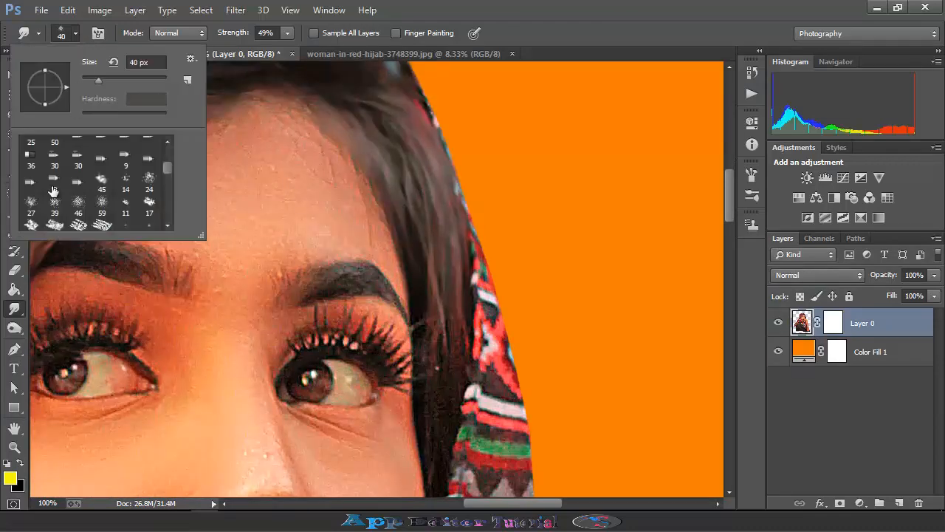
pyautogui.scroll(5, 148, 174)
pyautogui.click(127, 149)
pyautogui.click(241, 225)
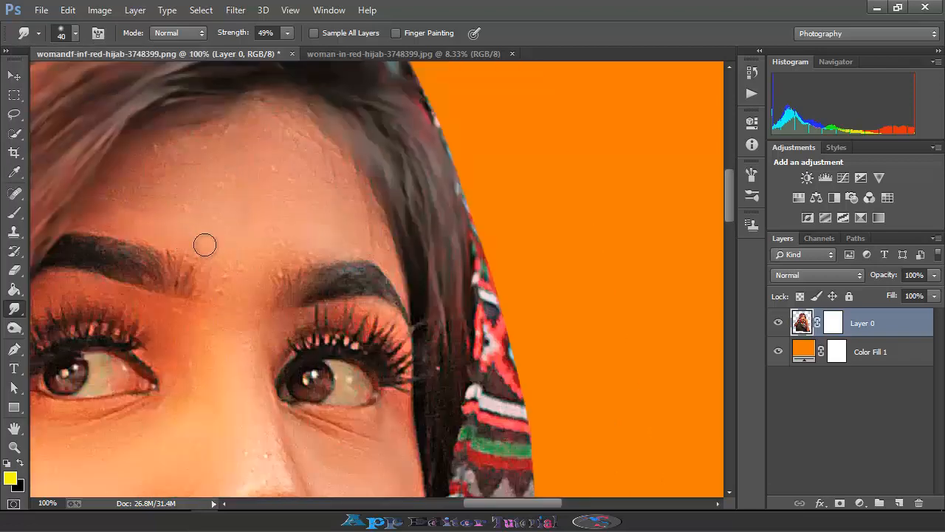
pyautogui.moveTo(268, 258)
pyautogui.mouseDown()
pyautogui.moveTo(353, 245)
pyautogui.moveTo(396, 277)
pyautogui.mouseUp()
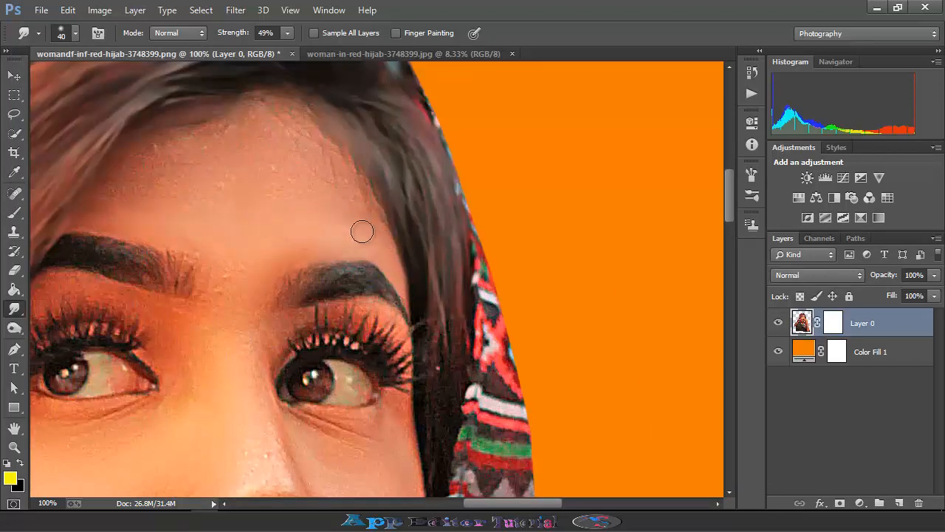
pyautogui.moveTo(361, 232)
pyautogui.mouseDown()
pyautogui.moveTo(388, 227)
pyautogui.moveTo(372, 206)
pyautogui.mouseUp()
pyautogui.moveTo(135, 223)
pyautogui.mouseDown()
pyautogui.moveTo(195, 211)
pyautogui.moveTo(138, 191)
pyautogui.mouseUp()
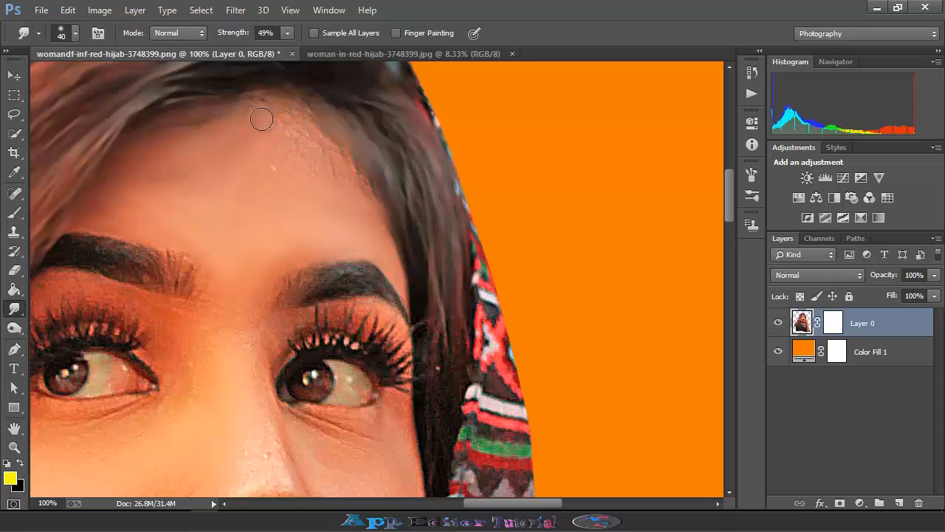
pyautogui.moveTo(135, 194); pyautogui.dragTo(142, 170)
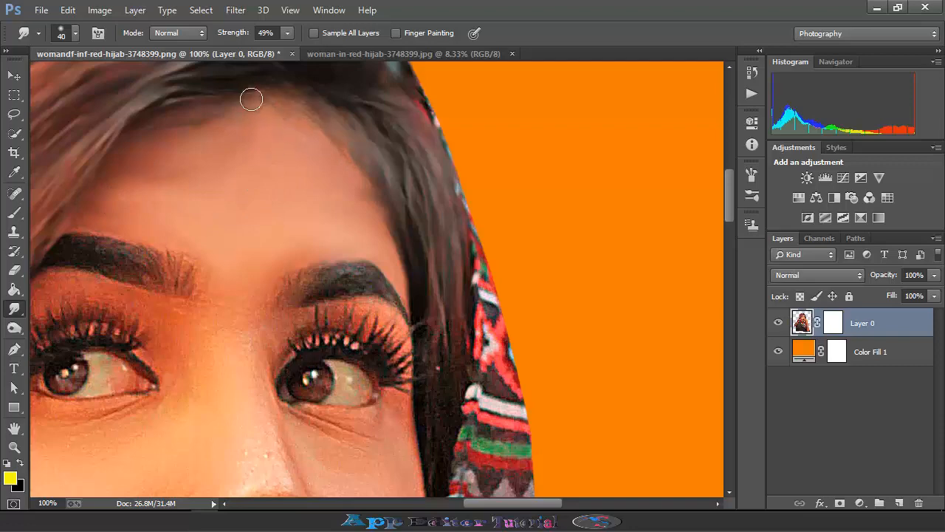
# Step: Smudge both eyebrows into soft, even shapes and smooth the skin between them
pyautogui.scroll(-5, 244, 133)
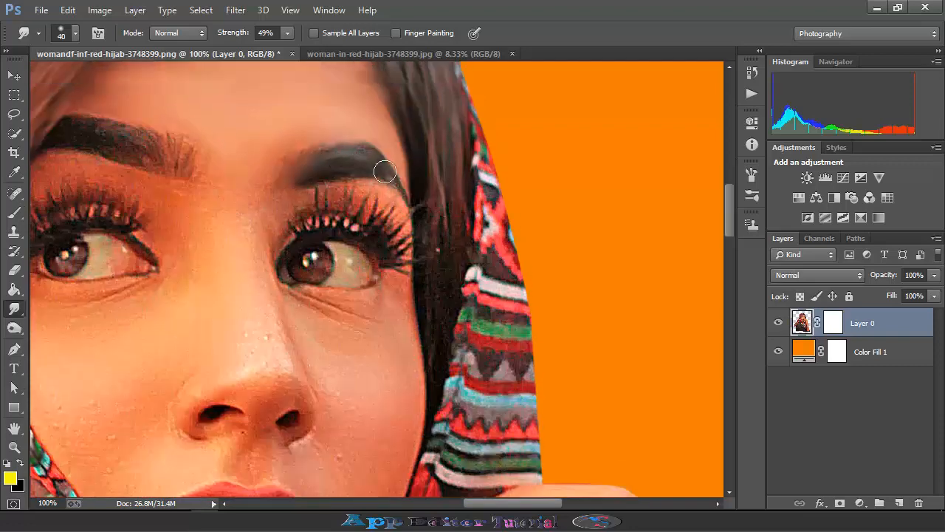
pyautogui.moveTo(198, 173); pyautogui.dragTo(191, 151)
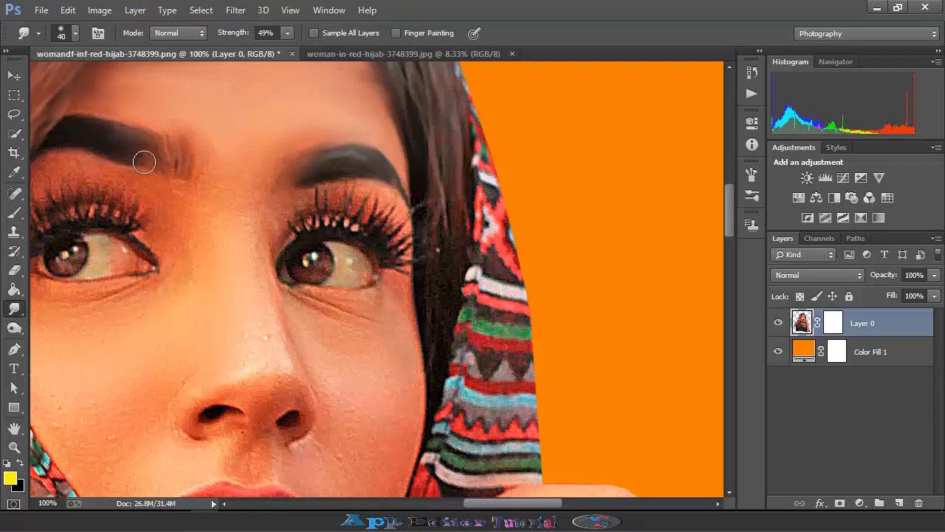
pyautogui.scroll(2, 196, 163)
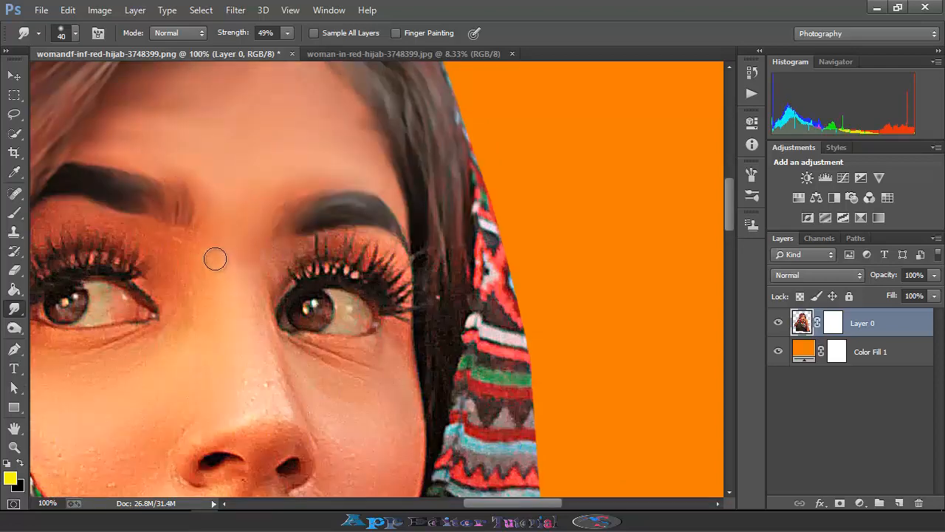
# Step: Smooth the eyelid and under-eye skin of the eye beneath the long fringe, along with the nose
pyautogui.hscroll(-6, 215, 257)
pyautogui.scroll(-2, 215, 258)
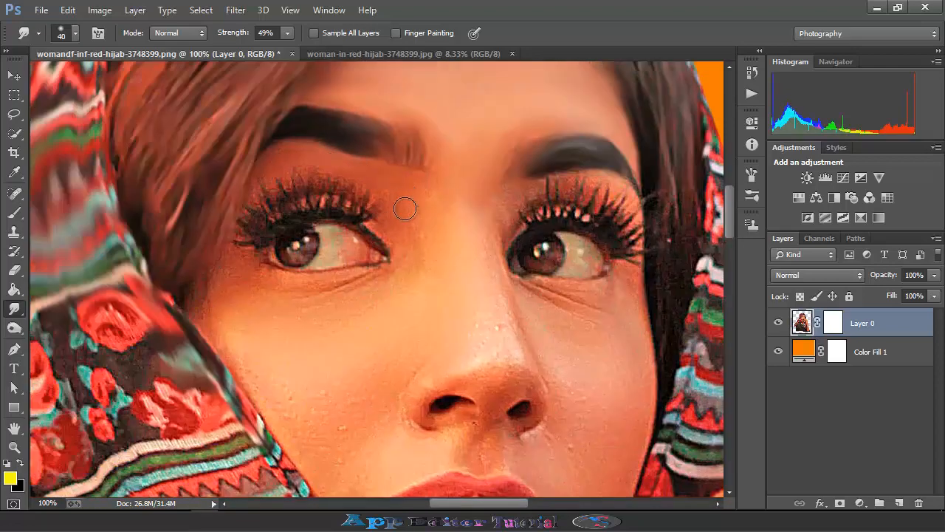
pyautogui.moveTo(280, 185); pyautogui.dragTo(327, 170)
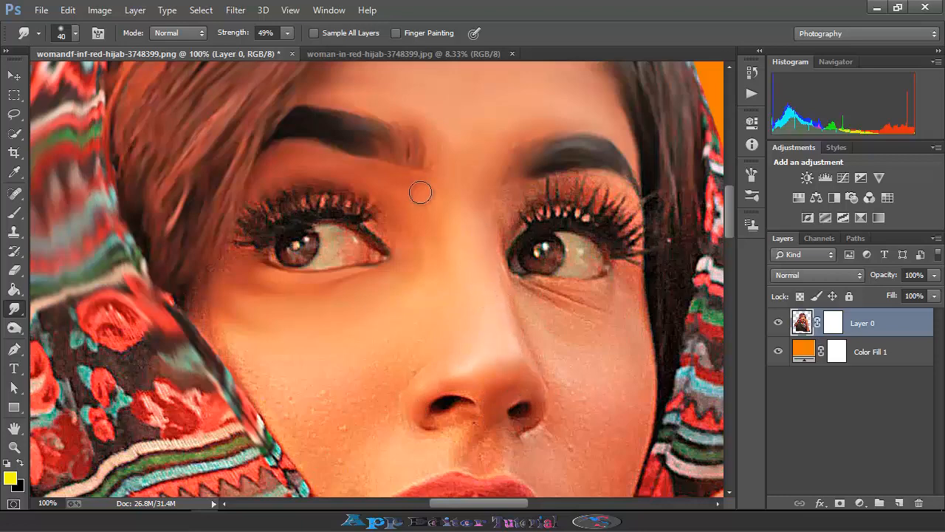
# Step: Smudge the cheek beside the floral scarf smooth from below the eye down to the corner of the mouth
pyautogui.scroll(-2, 260, 238)
pyautogui.moveTo(205, 205)
pyautogui.mouseDown()
pyautogui.moveTo(232, 278)
pyautogui.moveTo(266, 320)
pyautogui.mouseUp()
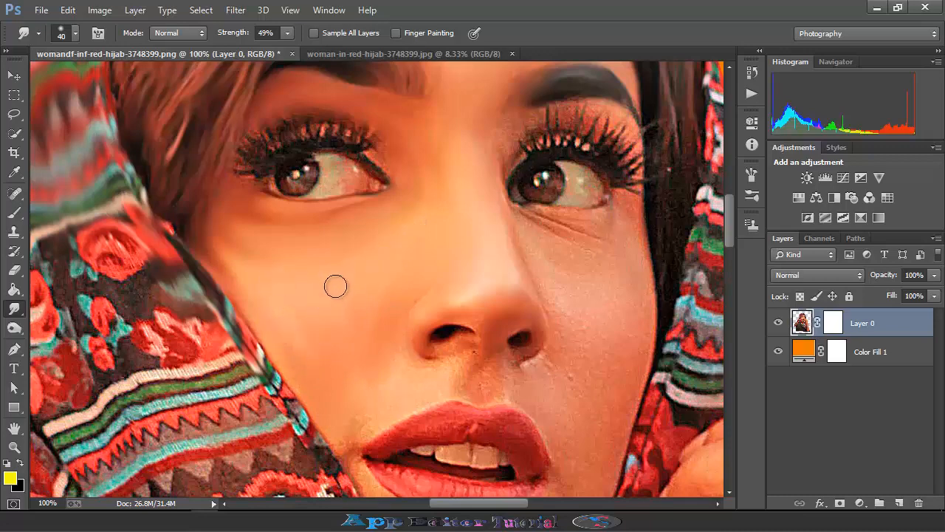
pyautogui.scroll(2, 338, 277)
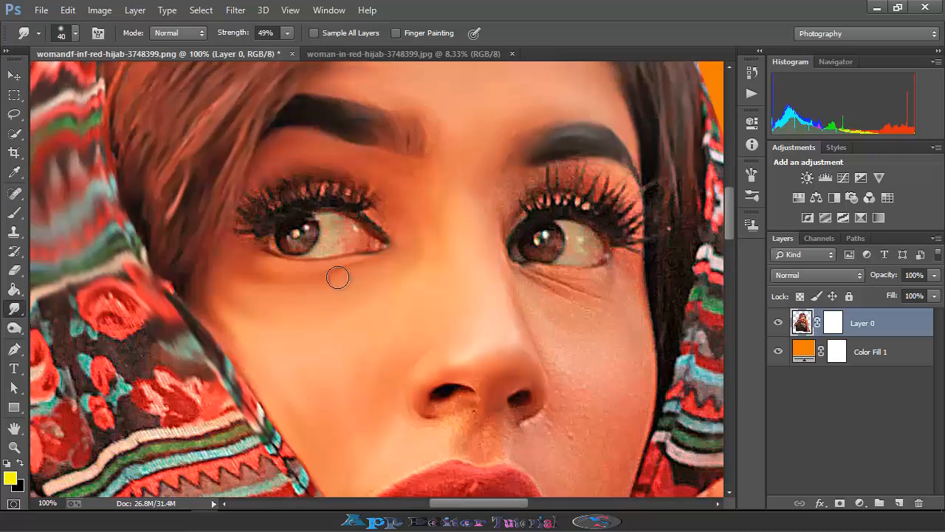
# Step: Reduce the smudge brush to 15 px and smooth the iris, eye white, lid line and lashes of the eye beneath the fringe
pyautogui.hotkey('ctrl', '+')
pyautogui.moveTo(218, 187)
pyautogui.mouseDown()
pyautogui.moveTo(211, 193)
pyautogui.moveTo(221, 190)
pyautogui.mouseUp()
pyautogui.scroll(3, 295, 204)
pyautogui.click(75, 32)
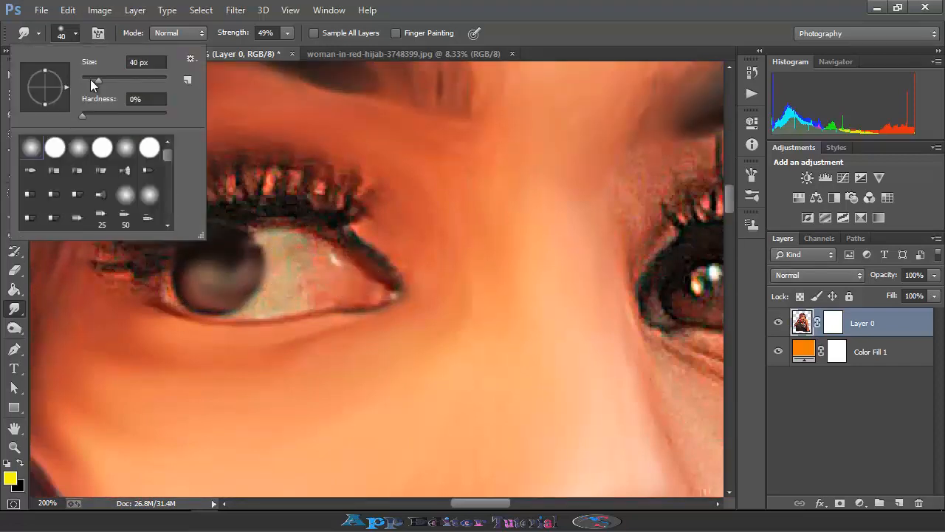
pyautogui.write('15')
pyautogui.press('Return')
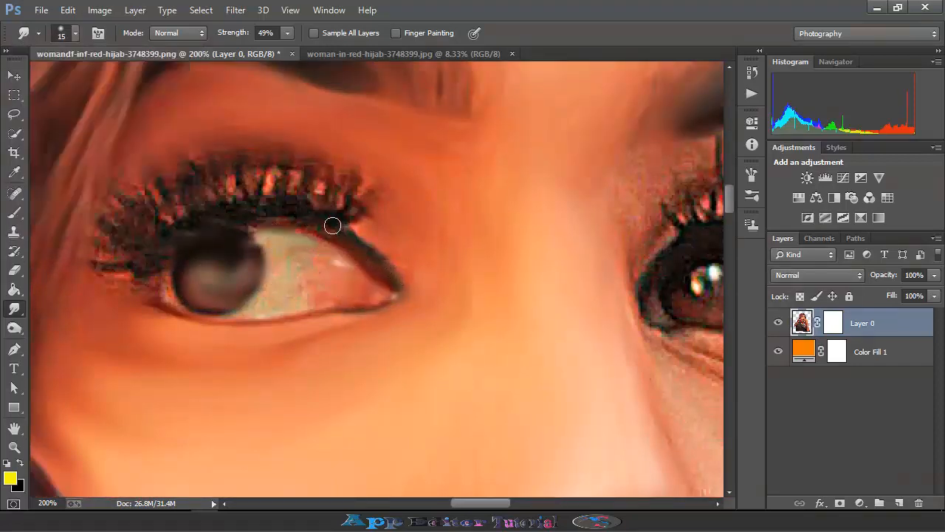
pyautogui.moveTo(332, 225)
pyautogui.mouseDown()
pyautogui.moveTo(373, 313)
pyautogui.moveTo(314, 308)
pyautogui.moveTo(383, 316)
pyautogui.mouseUp()
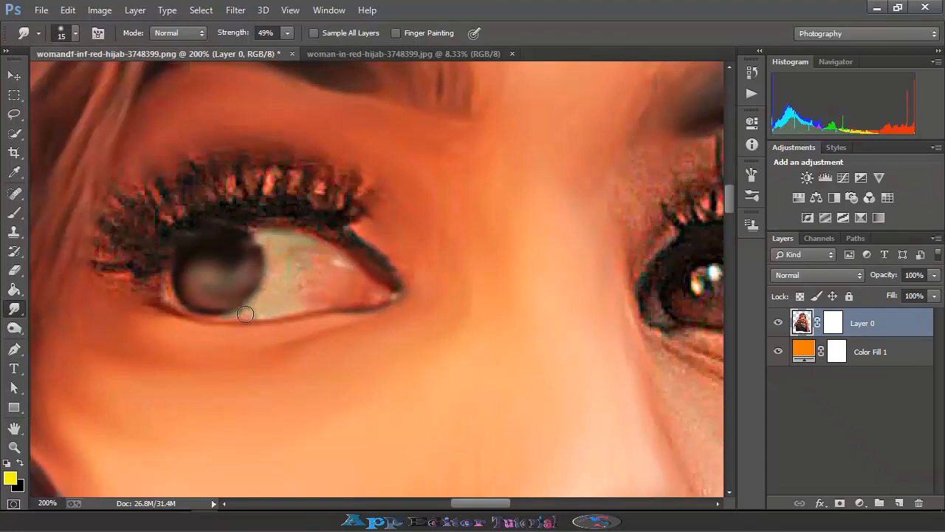
pyautogui.moveTo(161, 288); pyautogui.dragTo(215, 317)
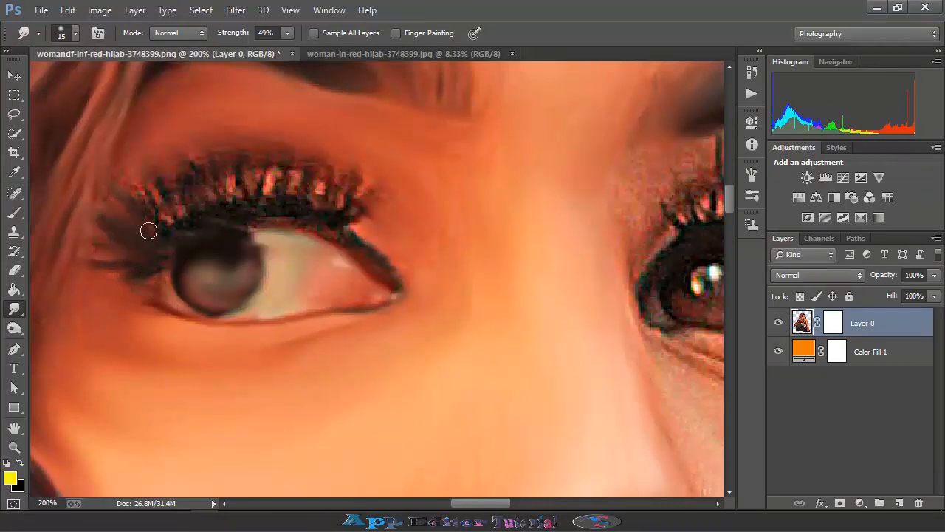
pyautogui.moveTo(245, 164)
pyautogui.mouseDown()
pyautogui.moveTo(287, 180)
pyautogui.moveTo(297, 165)
pyautogui.moveTo(343, 170)
pyautogui.moveTo(349, 213)
pyautogui.mouseUp()
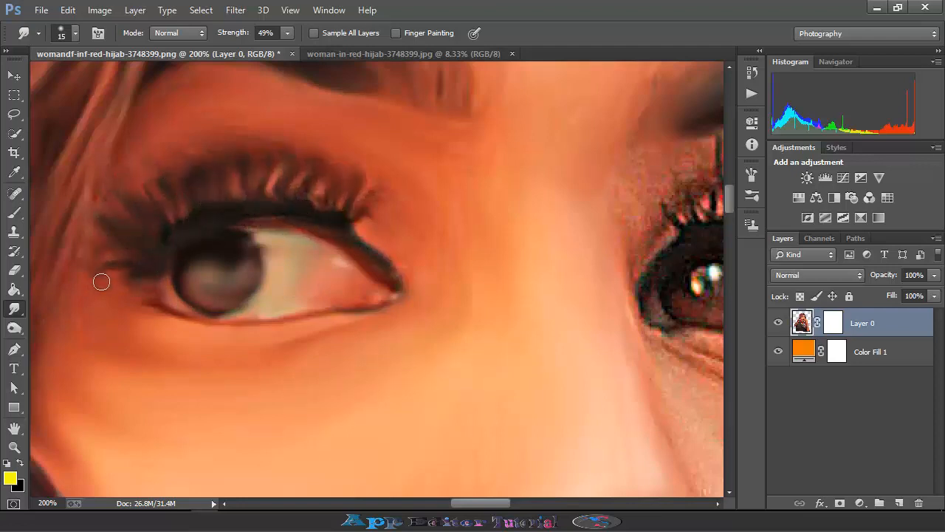
# Step: Smudge the iris, eye white and inner corner of the other eye and soften the creases under it
pyautogui.moveTo(435, 310); pyautogui.dragTo(175, 318)
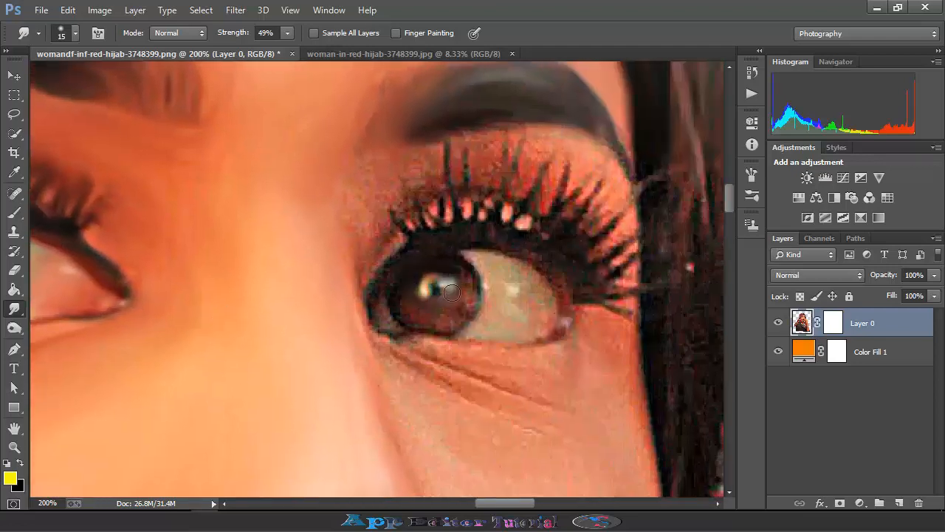
pyautogui.moveTo(451, 274)
pyautogui.mouseDown()
pyautogui.moveTo(513, 333)
pyautogui.moveTo(563, 314)
pyautogui.moveTo(547, 305)
pyautogui.mouseUp()
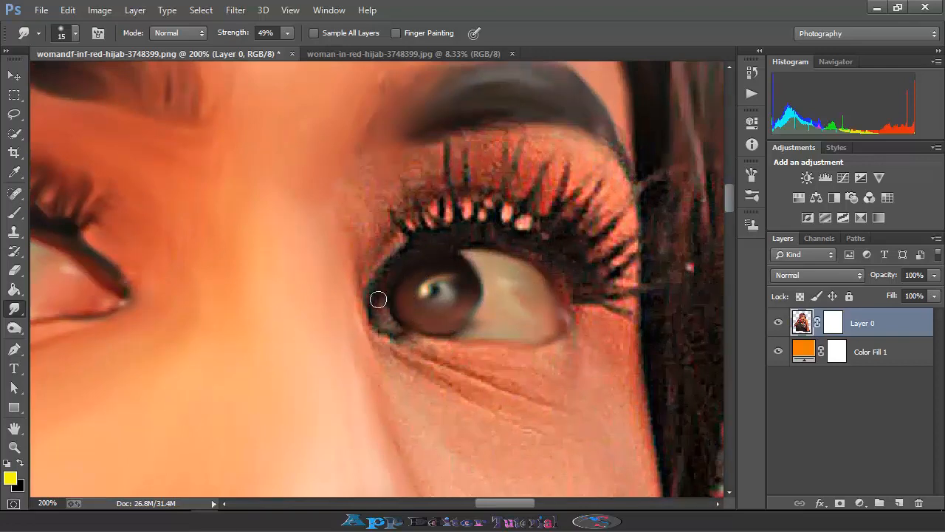
pyautogui.moveTo(364, 273); pyautogui.dragTo(388, 338)
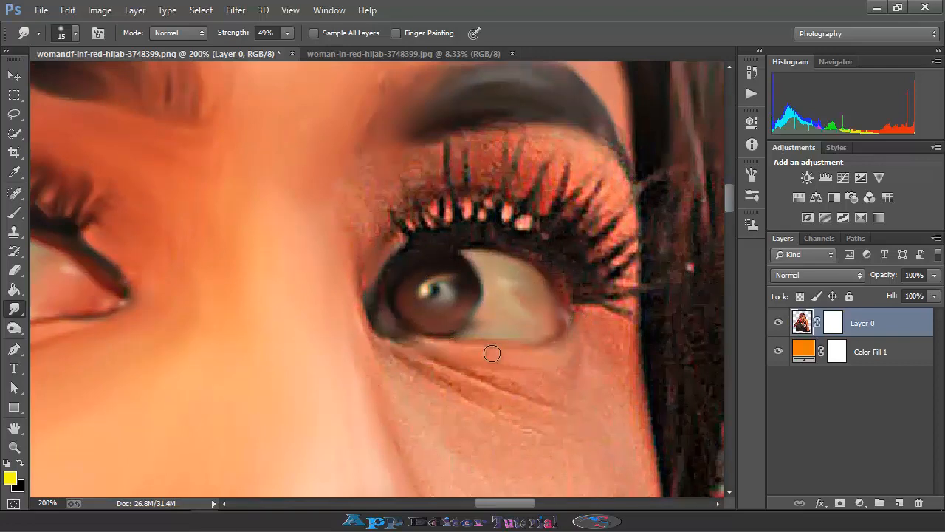
pyautogui.moveTo(560, 376); pyautogui.dragTo(548, 412)
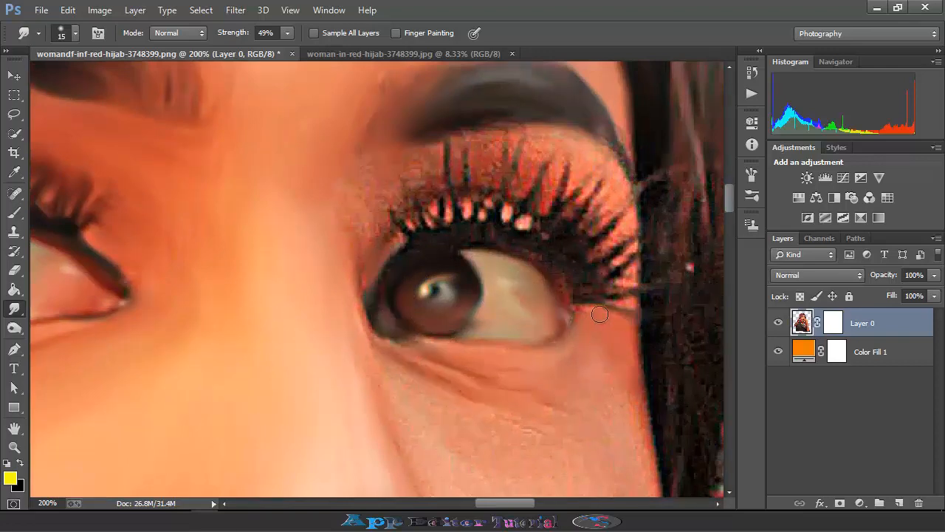
# Step: Smooth the eyelid skin beneath the arched eyebrow and blend that eye's upper lashes into soft strands
pyautogui.moveTo(418, 189)
pyautogui.mouseDown()
pyautogui.moveTo(613, 237)
pyautogui.moveTo(359, 217)
pyautogui.moveTo(540, 154)
pyautogui.mouseUp()
pyautogui.scroll(2, 623, 163)
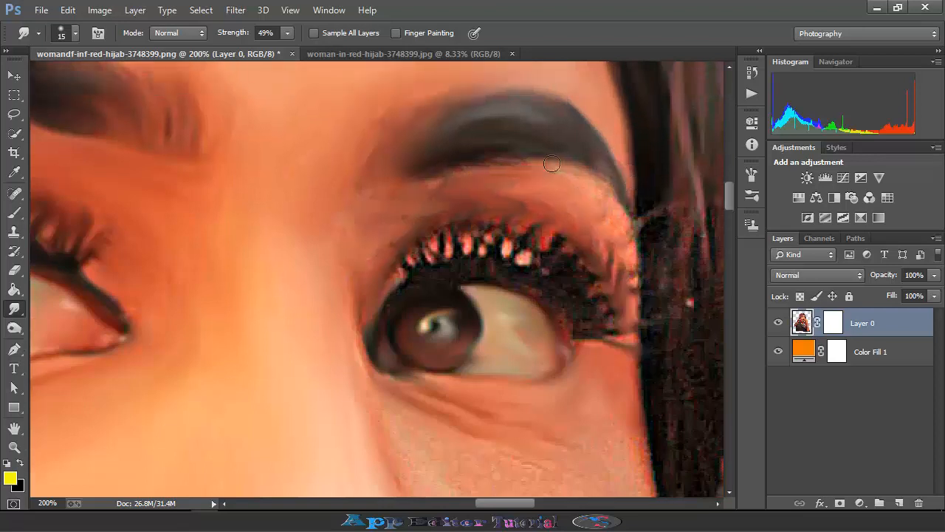
pyautogui.moveTo(633, 263); pyautogui.dragTo(632, 345)
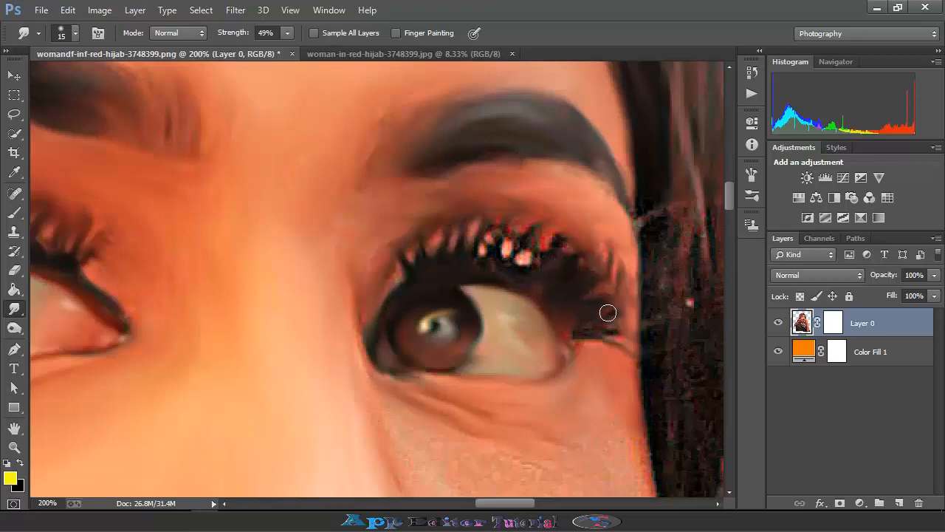
pyautogui.moveTo(523, 274); pyautogui.dragTo(491, 266)
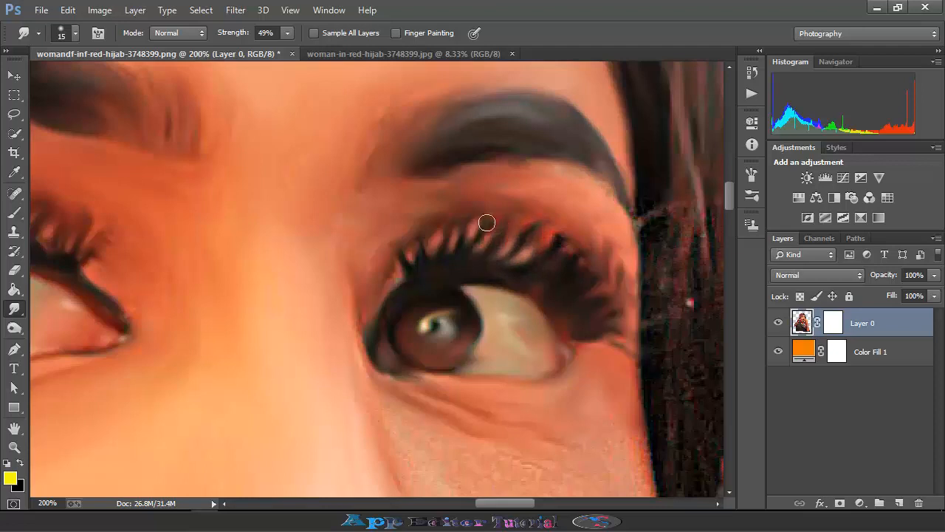
pyautogui.scroll(-2, 383, 216)
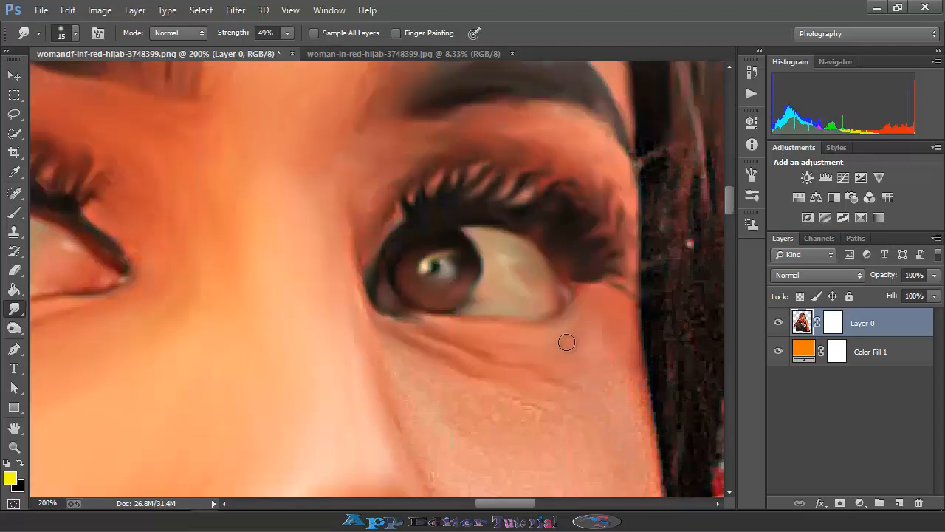
# Step: Enlarge the smudge brush to 40 px and smooth the cheek below that eye and the dark hair beside the face
pyautogui.moveTo(572, 352); pyautogui.dragTo(407, 271)
pyautogui.click(75, 33)
pyautogui.click(98, 80)
pyautogui.moveTo(246, 299)
pyautogui.mouseDown()
pyautogui.moveTo(289, 360)
pyautogui.moveTo(433, 306)
pyautogui.moveTo(456, 361)
pyautogui.moveTo(457, 411)
pyautogui.mouseUp()
pyautogui.scroll(4, 473, 354)
pyautogui.moveTo(494, 259)
pyautogui.mouseDown()
pyautogui.moveTo(499, 344)
pyautogui.moveTo(531, 184)
pyautogui.moveTo(584, 205)
pyautogui.moveTo(575, 205)
pyautogui.moveTo(602, 218)
pyautogui.moveTo(635, 331)
pyautogui.mouseUp()
pyautogui.scroll(4, 583, 214)
pyautogui.scroll(10, 635, 331)
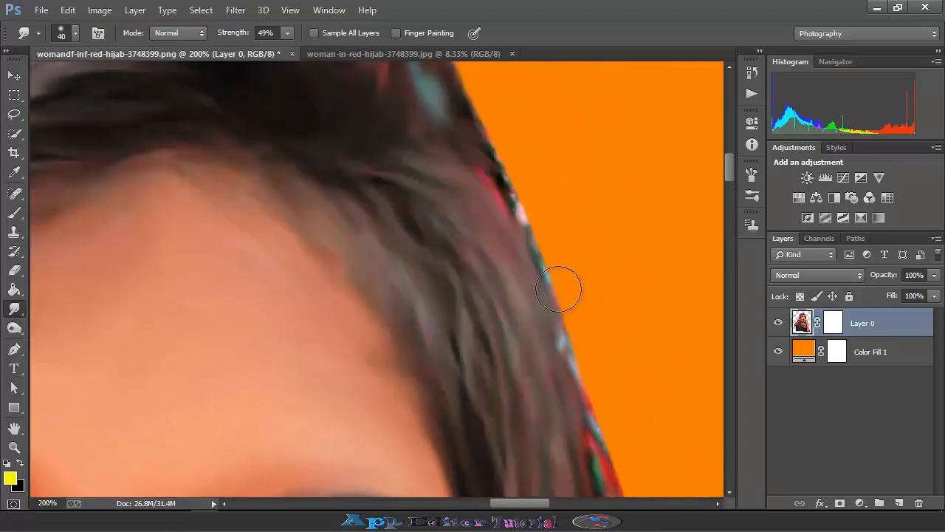
pyautogui.scroll(-12, 458, 259)
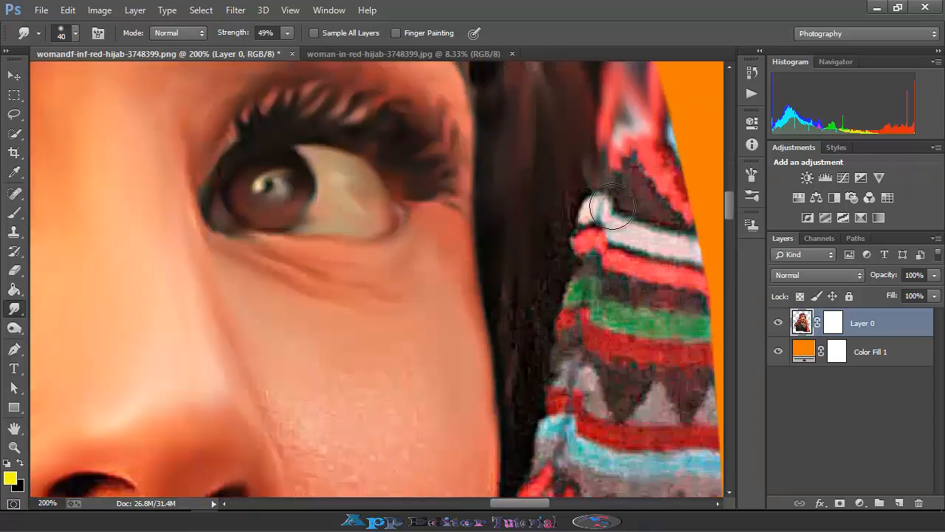
pyautogui.scroll(3, 509, 221)
pyautogui.scroll(-4, 517, 198)
# Step: Smudge the striped scarf bands beside the orange background and the hair edge next to them into soft waves
pyautogui.moveTo(585, 226); pyautogui.dragTo(518, 369)
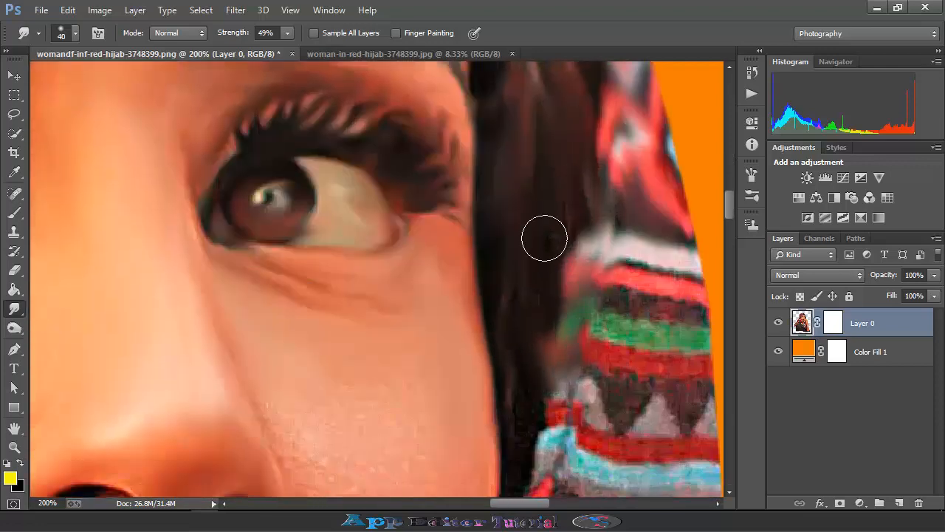
pyautogui.moveTo(545, 239); pyautogui.dragTo(522, 397)
pyautogui.moveTo(660, 267)
pyautogui.mouseDown()
pyautogui.moveTo(651, 244)
pyautogui.moveTo(606, 266)
pyautogui.mouseUp()
pyautogui.scroll(-2, 612, 266)
pyautogui.moveTo(576, 295)
pyautogui.mouseDown()
pyautogui.moveTo(556, 410)
pyautogui.moveTo(545, 376)
pyautogui.mouseUp()
pyautogui.moveTo(656, 356); pyautogui.dragTo(554, 340)
pyautogui.moveTo(590, 214); pyautogui.dragTo(580, 360)
pyautogui.moveTo(541, 225); pyautogui.dragTo(518, 463)
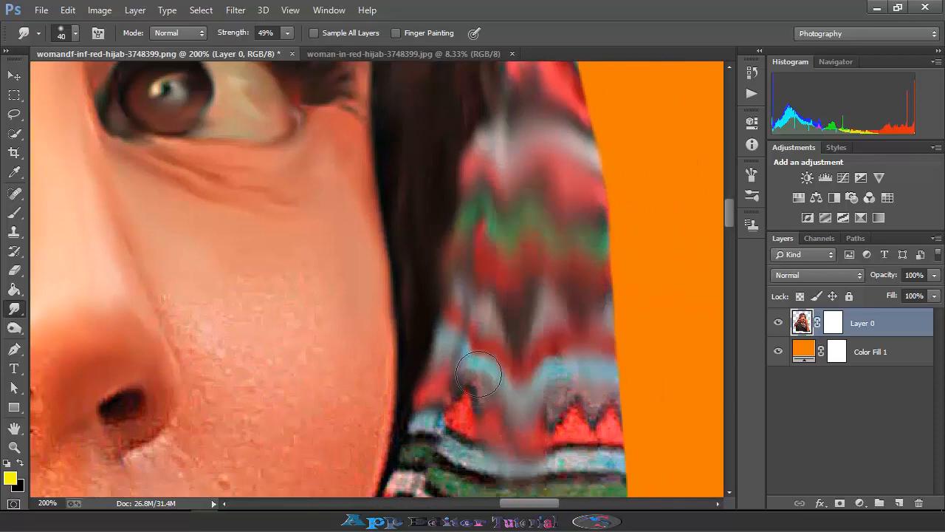
# Step: Blend the lower scarf stripes down to the raised hand and smooth the adjoining cheek edge
pyautogui.scroll(-2, 477, 355)
pyautogui.moveTo(461, 377)
pyautogui.mouseDown()
pyautogui.moveTo(434, 384)
pyautogui.moveTo(408, 395)
pyautogui.mouseUp()
pyautogui.scroll(1, 359, 318)
pyautogui.moveTo(367, 283)
pyautogui.mouseDown()
pyautogui.moveTo(312, 341)
pyautogui.moveTo(174, 263)
pyautogui.moveTo(195, 329)
pyautogui.moveTo(273, 283)
pyautogui.moveTo(364, 342)
pyautogui.mouseUp()
pyautogui.scroll(-3, 358, 318)
pyautogui.moveTo(348, 288)
pyautogui.mouseDown()
pyautogui.moveTo(392, 397)
pyautogui.moveTo(534, 197)
pyautogui.moveTo(567, 281)
pyautogui.moveTo(599, 273)
pyautogui.moveTo(481, 330)
pyautogui.mouseUp()
# Step: Smudge the two upper fingers and knuckles of the raised hand smooth, along with the scarf fabric touching them
pyautogui.hotkey('ctrl', '-')
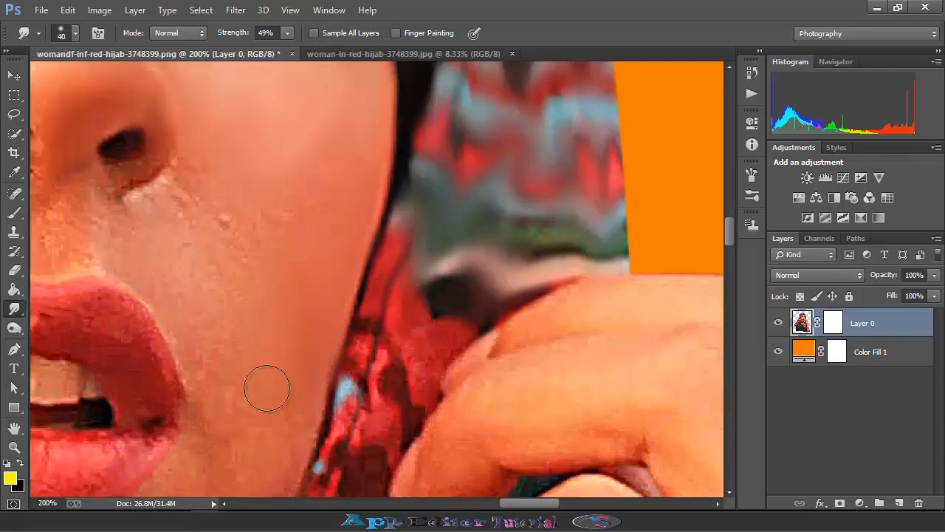
pyautogui.hotkey('ctrl', '-')
pyautogui.scroll(3, 259, 258)
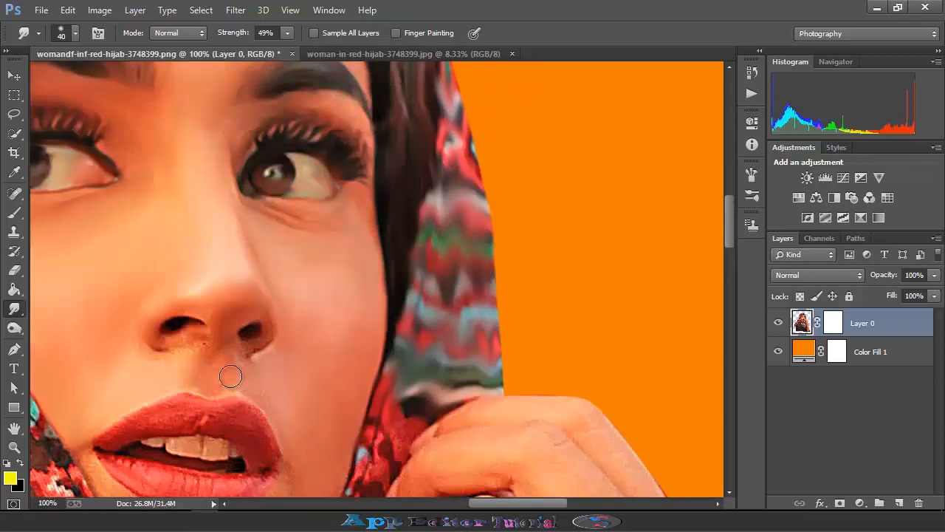
pyautogui.scroll(-4, 163, 334)
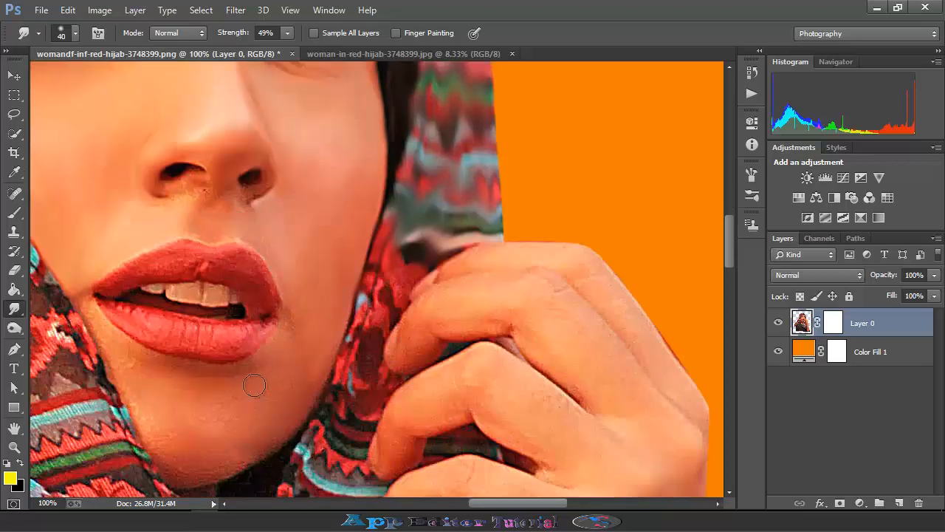
pyautogui.moveTo(399, 228)
pyautogui.mouseDown()
pyautogui.moveTo(390, 298)
pyautogui.moveTo(478, 263)
pyautogui.mouseUp()
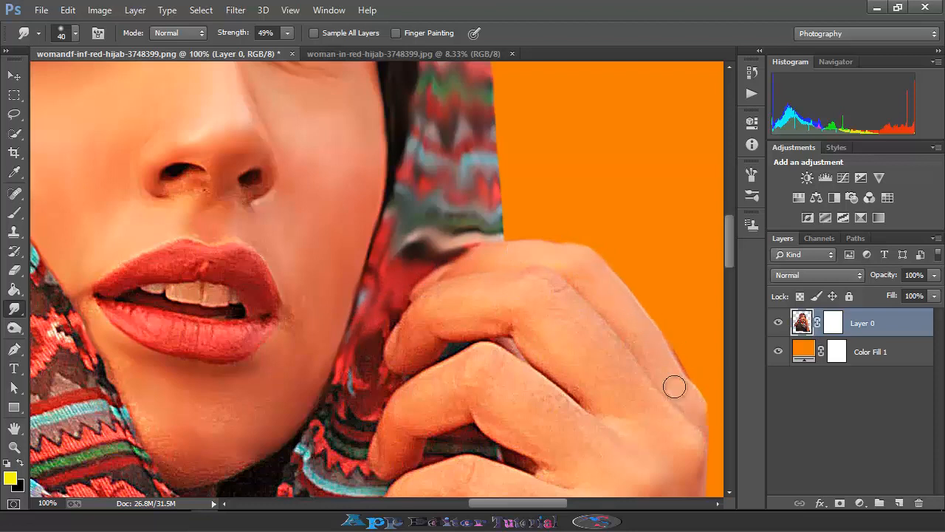
pyautogui.moveTo(417, 316)
pyautogui.mouseDown()
pyautogui.moveTo(427, 351)
pyautogui.moveTo(404, 356)
pyautogui.moveTo(494, 314)
pyautogui.moveTo(557, 336)
pyautogui.moveTo(591, 395)
pyautogui.moveTo(638, 414)
pyautogui.mouseUp()
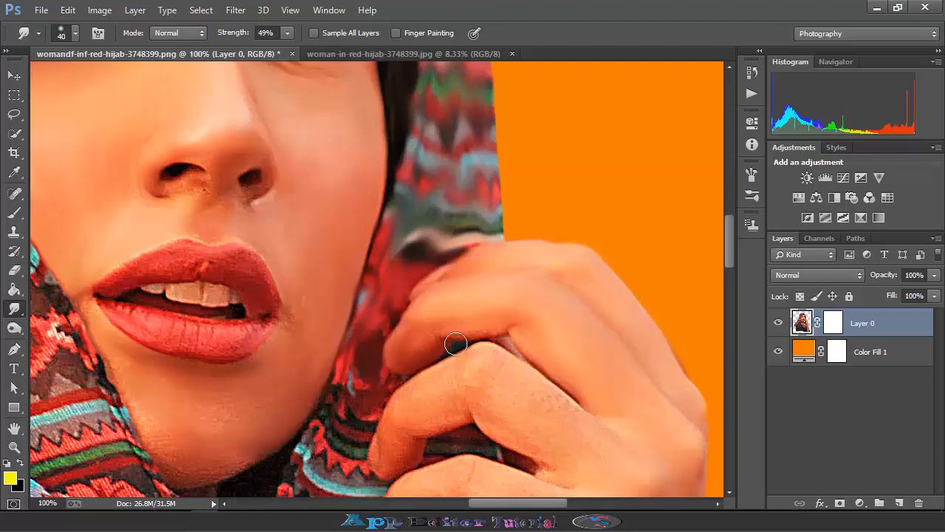
# Step: Smooth the skin of the chin and jawline beneath the lower lip
pyautogui.scroll(-3, 294, 339)
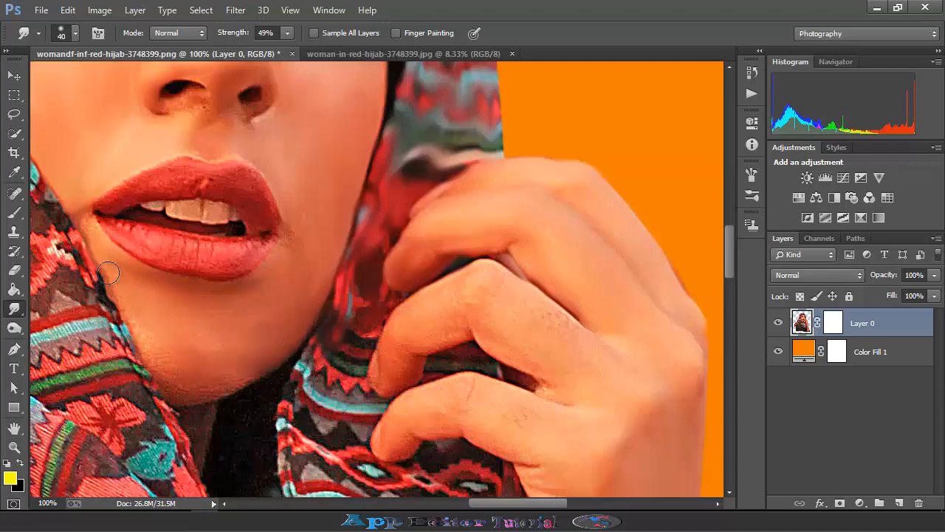
pyautogui.moveTo(108, 273); pyautogui.dragTo(238, 365)
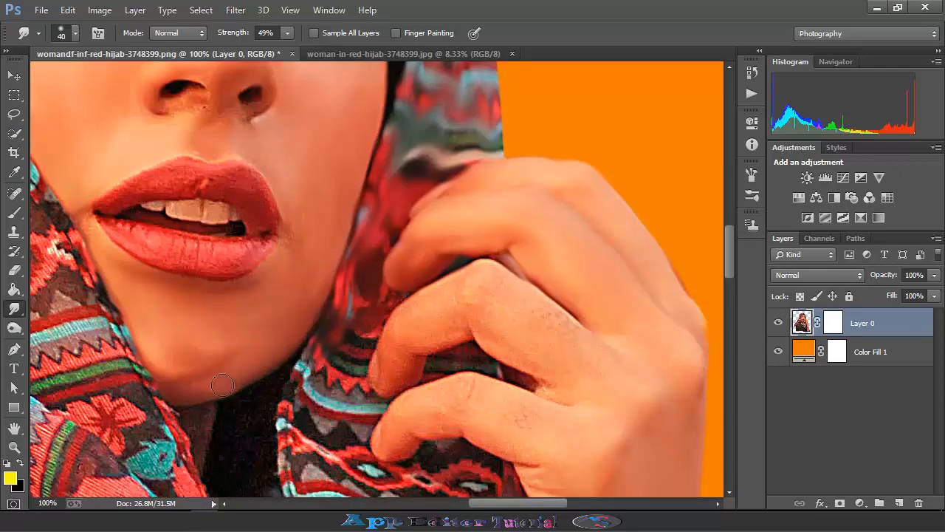
pyautogui.scroll(-3, 221, 362)
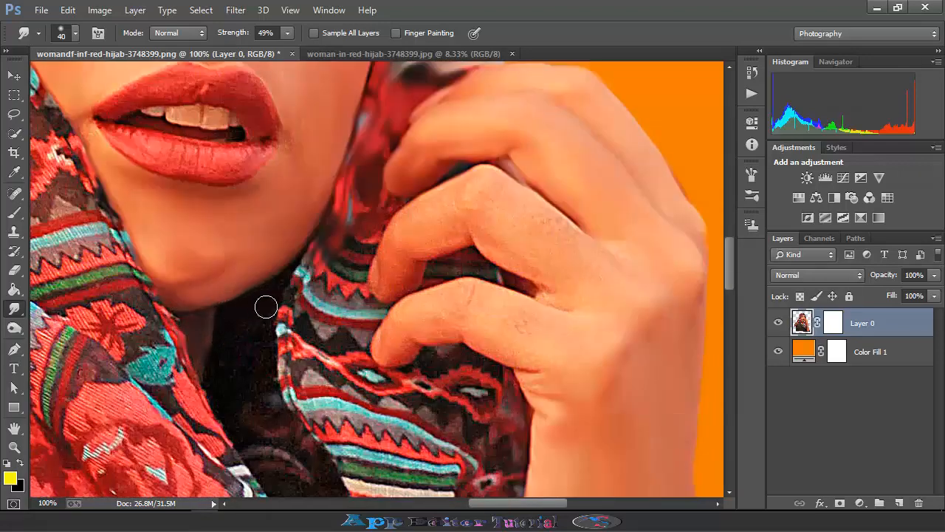
pyautogui.scroll(-3, 259, 404)
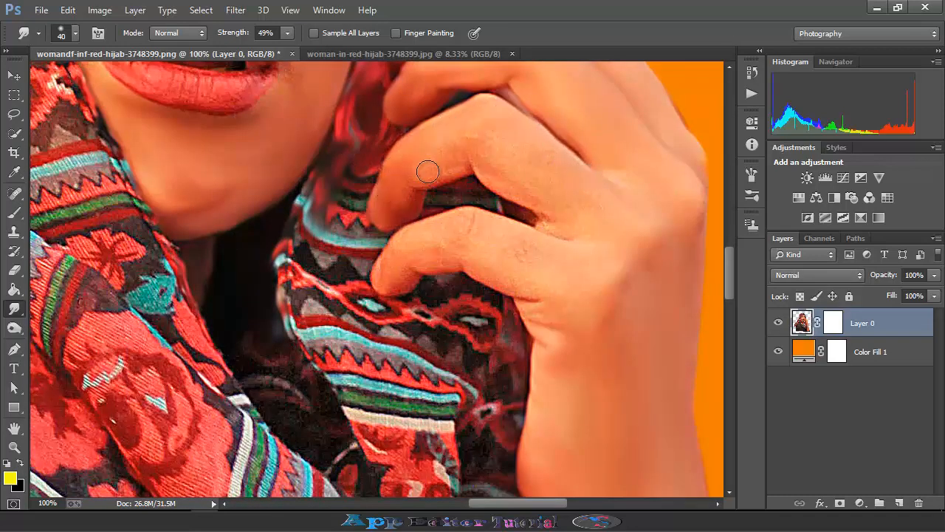
# Step: Smudge the two lower fingers, their creases and the adjoining back of the hand into smooth skin
pyautogui.scroll(1, 521, 173)
pyautogui.scroll(3, 521, 173)
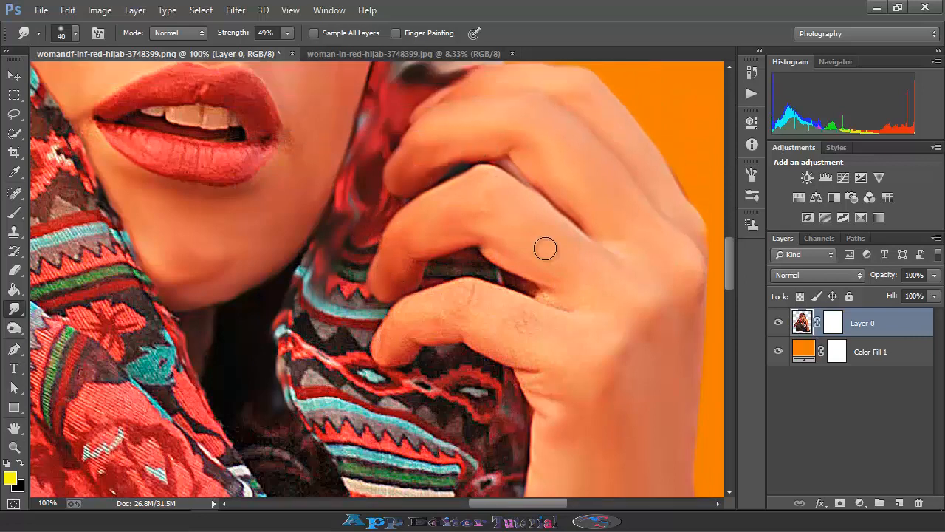
pyautogui.moveTo(553, 383)
pyautogui.mouseDown()
pyautogui.moveTo(491, 346)
pyautogui.moveTo(434, 338)
pyautogui.moveTo(387, 361)
pyautogui.moveTo(389, 346)
pyautogui.moveTo(441, 294)
pyautogui.moveTo(573, 307)
pyautogui.mouseUp()
pyautogui.moveTo(413, 359); pyautogui.dragTo(588, 341)
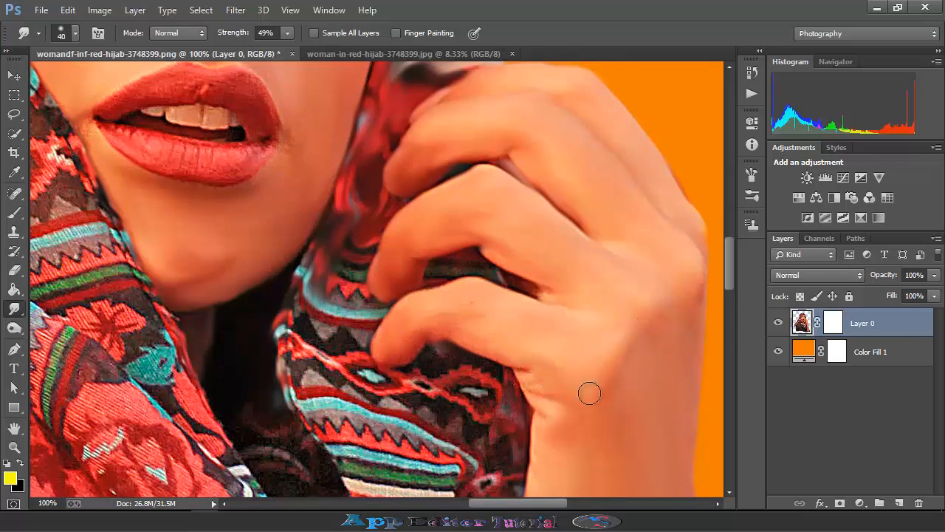
pyautogui.moveTo(533, 377); pyautogui.dragTo(619, 330)
pyautogui.moveTo(447, 276); pyautogui.dragTo(495, 277)
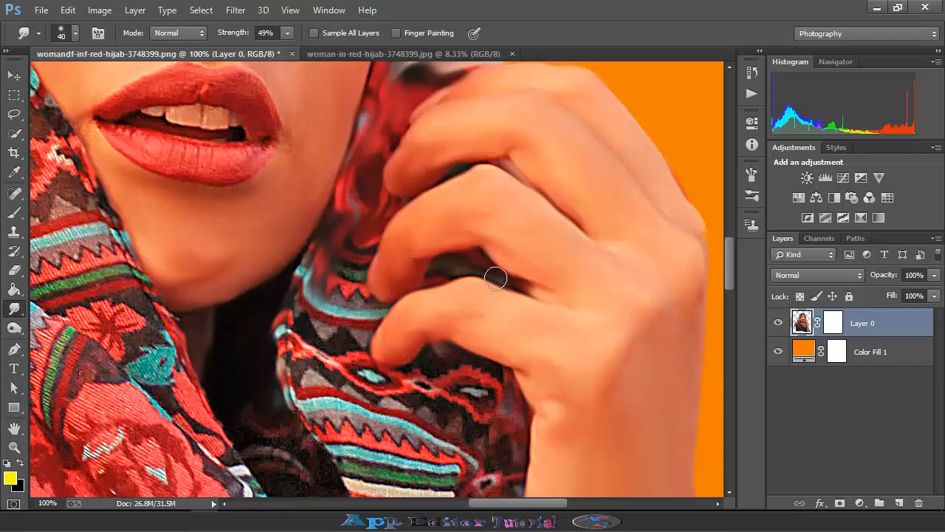
# Step: Blend the red scarf fabric between the jaw and the fingertips
pyautogui.scroll(1, 418, 250)
pyautogui.moveTo(397, 166); pyautogui.dragTo(359, 242)
pyautogui.moveTo(316, 290); pyautogui.dragTo(342, 332)
pyautogui.scroll(-3, 317, 281)
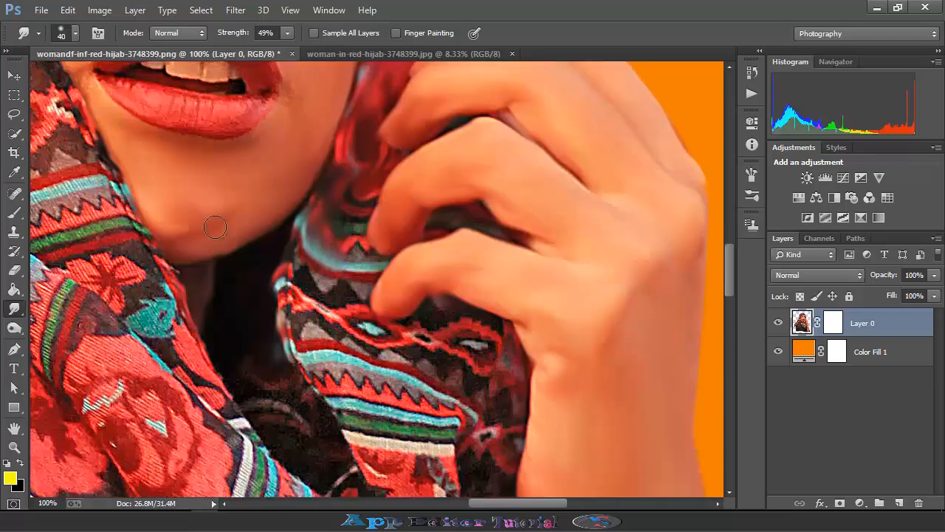
# Step: Reduce the smudge brush to 26 px and smooth the skin around the nostrils and above the upper lip
pyautogui.scroll(5, 215, 227)
pyautogui.hotkey('ctrl', '+')
pyautogui.moveTo(211, 238); pyautogui.dragTo(479, 220)
pyautogui.click(76, 34)
pyautogui.moveTo(96, 80); pyautogui.dragTo(91, 81)
pyautogui.moveTo(274, 209); pyautogui.dragTo(202, 209)
pyautogui.moveTo(200, 167)
pyautogui.mouseDown()
pyautogui.moveTo(212, 172)
pyautogui.moveTo(199, 203)
pyautogui.mouseUp()
pyautogui.moveTo(356, 210); pyautogui.dragTo(403, 187)
pyautogui.moveTo(256, 204); pyautogui.dragTo(335, 218)
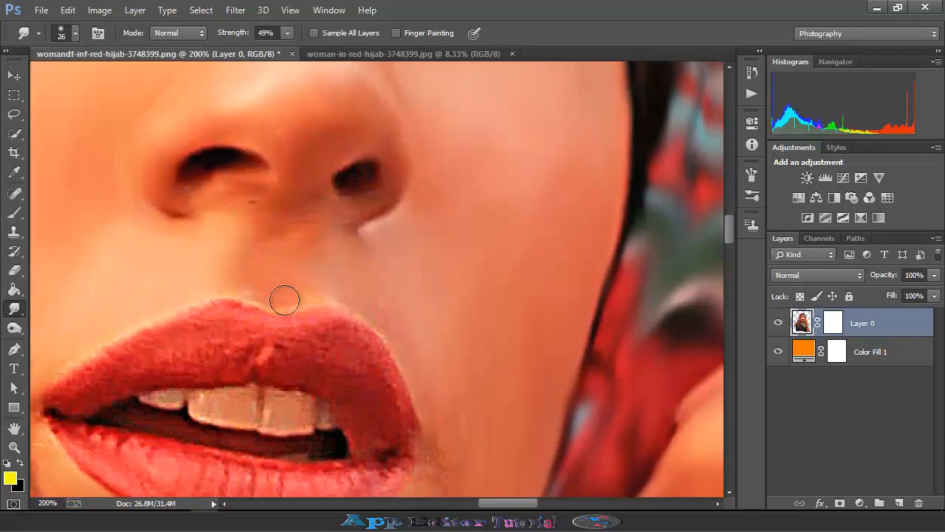
# Step: Smudge both lips and the teeth between them into smooth, painted shapes
pyautogui.moveTo(207, 347)
pyautogui.mouseDown()
pyautogui.moveTo(211, 323)
pyautogui.moveTo(324, 329)
pyautogui.moveTo(408, 432)
pyautogui.moveTo(370, 352)
pyautogui.moveTo(395, 433)
pyautogui.moveTo(346, 382)
pyautogui.moveTo(122, 372)
pyautogui.moveTo(77, 404)
pyautogui.moveTo(380, 429)
pyautogui.moveTo(322, 385)
pyautogui.moveTo(130, 392)
pyautogui.moveTo(298, 296)
pyautogui.moveTo(407, 329)
pyautogui.moveTo(178, 247)
pyautogui.mouseUp()
pyautogui.scroll(-2, 452, 365)
pyautogui.moveTo(384, 383)
pyautogui.mouseDown()
pyautogui.moveTo(155, 378)
pyautogui.moveTo(133, 370)
pyautogui.moveTo(347, 392)
pyautogui.moveTo(110, 338)
pyautogui.moveTo(171, 311)
pyautogui.moveTo(161, 308)
pyautogui.moveTo(216, 304)
pyautogui.moveTo(243, 323)
pyautogui.moveTo(262, 307)
pyautogui.moveTo(278, 320)
pyautogui.moveTo(273, 328)
pyautogui.moveTo(314, 348)
pyautogui.moveTo(266, 342)
pyautogui.mouseUp()
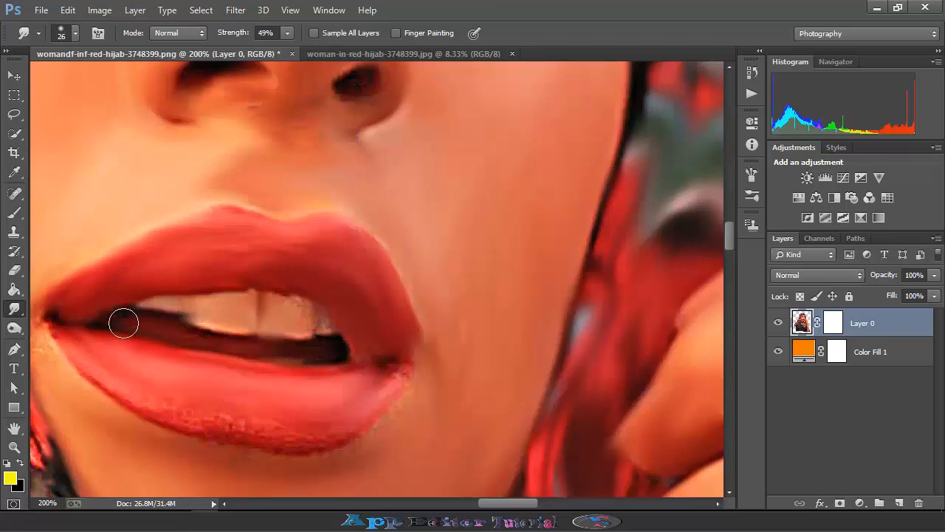
# Step: Soften the lower lip's outline and blend the skin below it and around the mouth corner
pyautogui.moveTo(401, 371)
pyautogui.mouseDown()
pyautogui.moveTo(313, 438)
pyautogui.moveTo(143, 396)
pyautogui.moveTo(208, 425)
pyautogui.mouseUp()
pyautogui.scroll(-2, 208, 425)
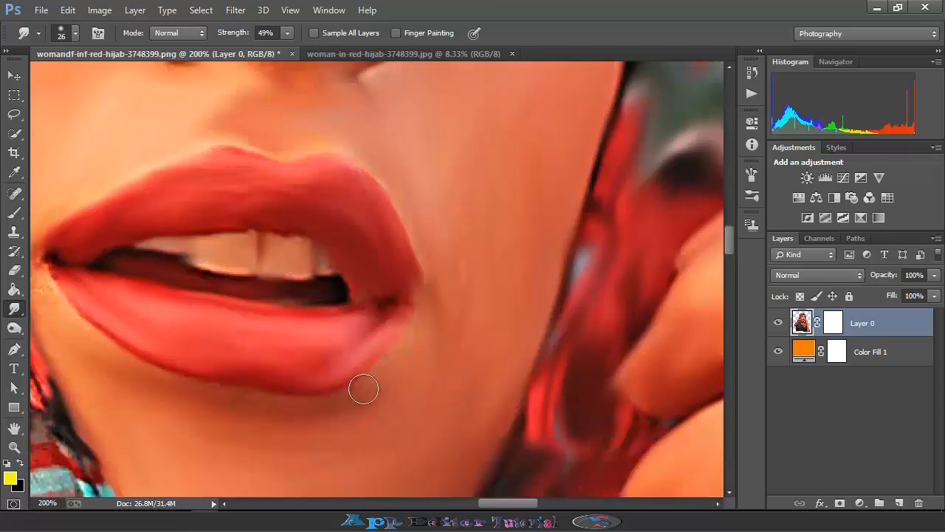
pyautogui.moveTo(362, 389); pyautogui.dragTo(191, 384)
pyautogui.moveTo(53, 285)
pyautogui.mouseDown()
pyautogui.moveTo(57, 321)
pyautogui.moveTo(224, 339)
pyautogui.mouseUp()
pyautogui.moveTo(221, 339)
pyautogui.mouseDown()
pyautogui.moveTo(194, 327)
pyautogui.moveTo(206, 352)
pyautogui.mouseUp()
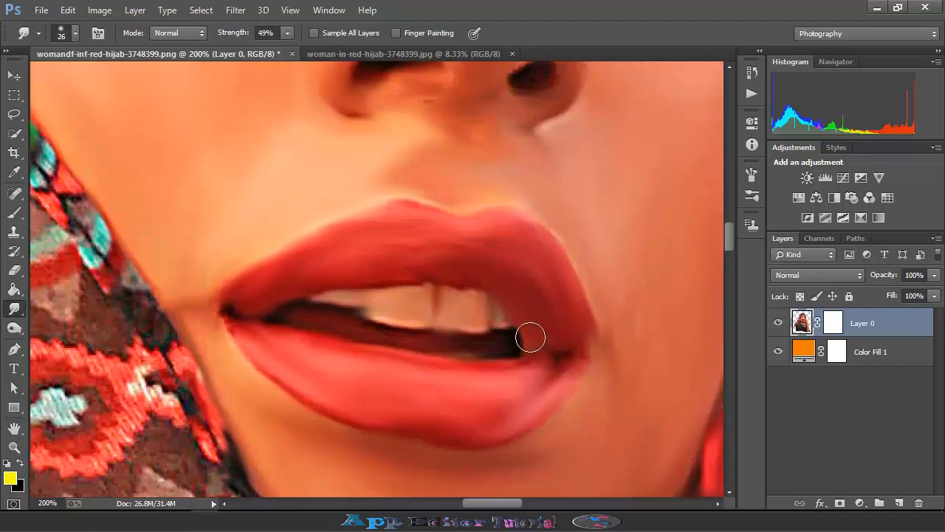
pyautogui.scroll(3, 369, 328)
pyautogui.scroll(1, 526, 169)
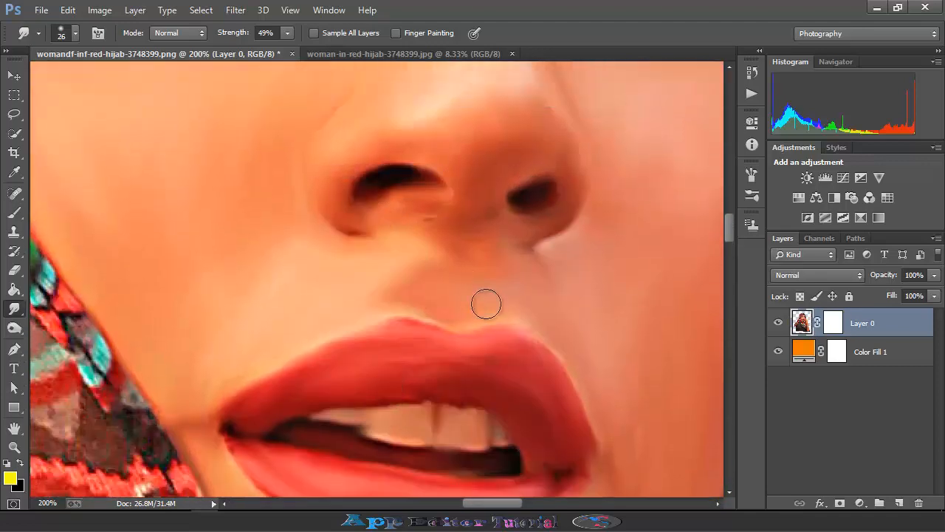
# Step: Enlarge the smudge brush to 64 px and smear the scarf's edge along the cheek and jaw
pyautogui.scroll(-10, 486, 304)
pyautogui.scroll(4, 200, 177)
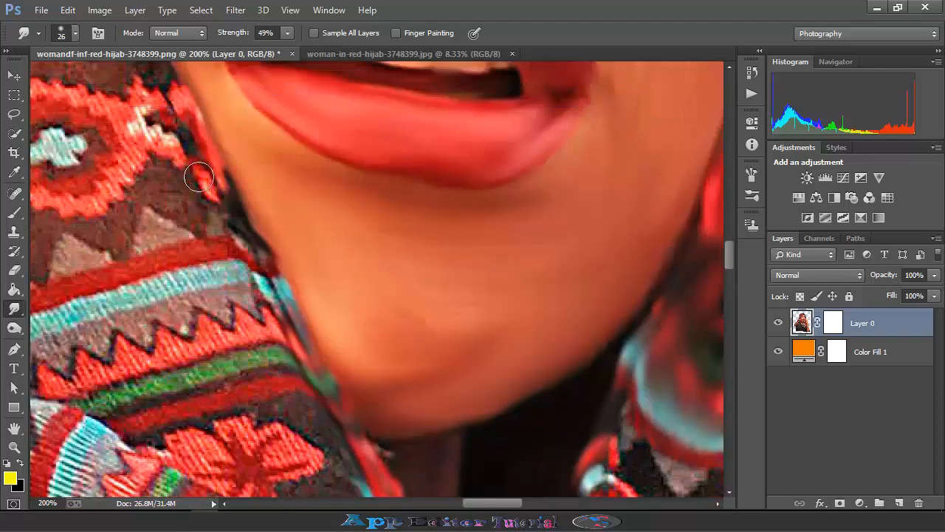
pyautogui.moveTo(199, 178); pyautogui.dragTo(315, 425)
pyautogui.hotkey('ctrl', '-')
pyautogui.scroll(4, 315, 423)
pyautogui.click(76, 33)
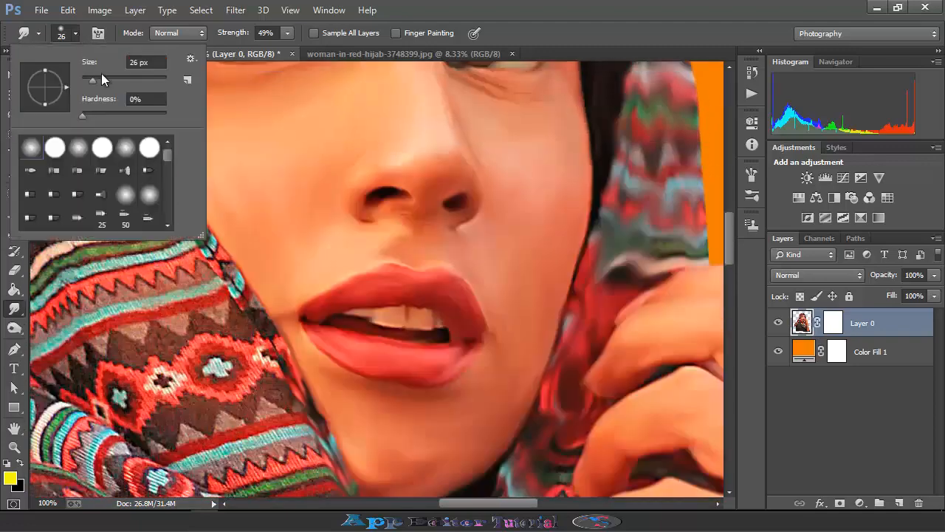
pyautogui.click(102, 77)
pyautogui.moveTo(247, 342)
pyautogui.mouseDown()
pyautogui.moveTo(226, 315)
pyautogui.moveTo(271, 365)
pyautogui.mouseUp()
pyautogui.scroll(-4, 288, 377)
pyautogui.moveTo(299, 317); pyautogui.dragTo(370, 418)
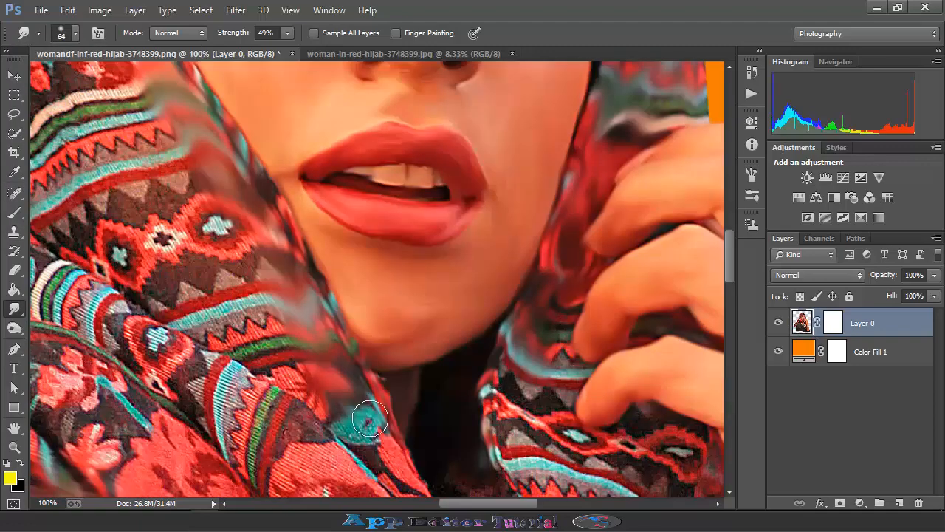
# Step: Smudge the scarf folds below the chin and beneath the fingers into flowing painted bands
pyautogui.scroll(-4, 377, 414)
pyautogui.moveTo(450, 333)
pyautogui.mouseDown()
pyautogui.moveTo(557, 456)
pyautogui.moveTo(493, 416)
pyautogui.mouseUp()
pyautogui.scroll(2, 517, 354)
pyautogui.moveTo(547, 255)
pyautogui.mouseDown()
pyautogui.moveTo(543, 310)
pyautogui.moveTo(563, 297)
pyautogui.moveTo(567, 265)
pyautogui.moveTo(538, 212)
pyautogui.mouseUp()
pyautogui.scroll(-4, 528, 325)
pyautogui.moveTo(525, 338); pyautogui.dragTo(355, 314)
pyautogui.moveTo(476, 189)
pyautogui.mouseDown()
pyautogui.moveTo(387, 240)
pyautogui.moveTo(517, 219)
pyautogui.moveTo(527, 295)
pyautogui.moveTo(454, 310)
pyautogui.moveTo(419, 285)
pyautogui.moveTo(450, 359)
pyautogui.mouseUp()
pyautogui.scroll(-2, 450, 359)
pyautogui.moveTo(509, 347)
pyautogui.mouseDown()
pyautogui.moveTo(538, 323)
pyautogui.moveTo(507, 285)
pyautogui.moveTo(450, 328)
pyautogui.mouseUp()
pyautogui.scroll(-2, 539, 322)
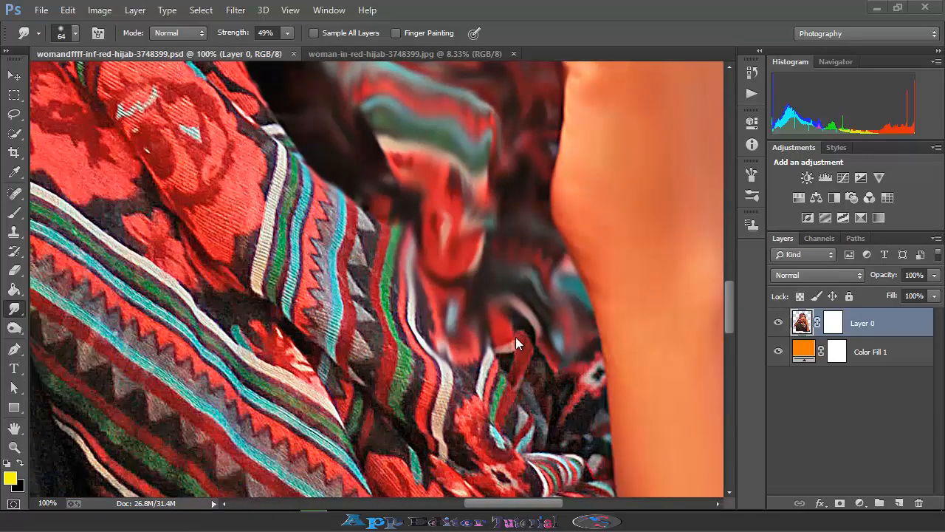
# Step: Smear the bunched scarf folds beside the forearm down to their lower striped end
pyautogui.click(15, 307)
pyautogui.moveTo(477, 331); pyautogui.dragTo(522, 350)
pyautogui.scroll(-1, 521, 350)
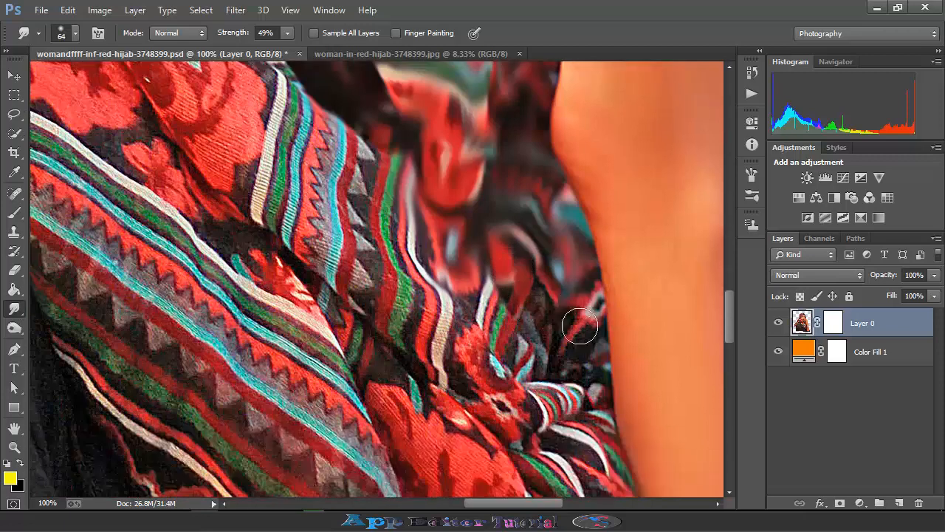
pyautogui.scroll(1, 635, 362)
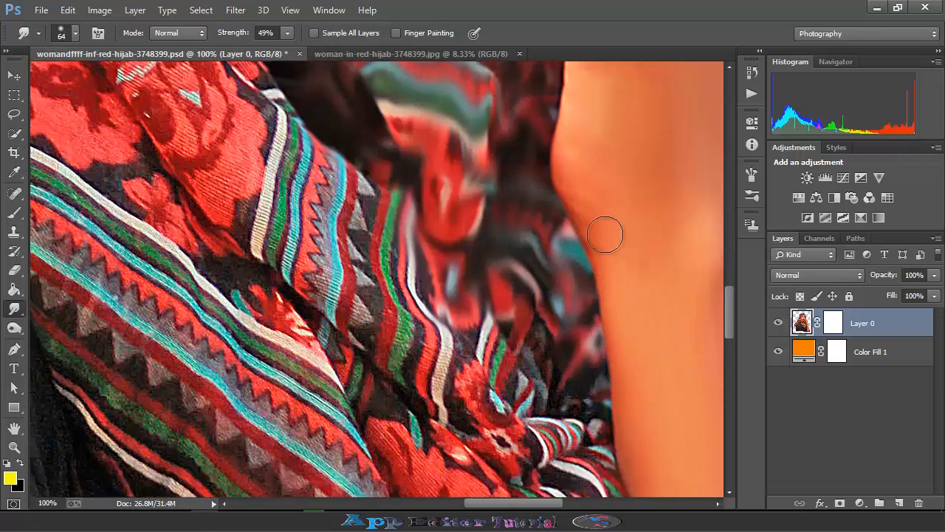
pyautogui.scroll(-3, 617, 280)
pyautogui.moveTo(551, 302)
pyautogui.mouseDown()
pyautogui.moveTo(583, 305)
pyautogui.moveTo(597, 371)
pyautogui.moveTo(539, 274)
pyautogui.moveTo(480, 237)
pyautogui.moveTo(506, 343)
pyautogui.moveTo(562, 387)
pyautogui.moveTo(541, 219)
pyautogui.moveTo(589, 288)
pyautogui.mouseUp()
pyautogui.scroll(-5, 558, 345)
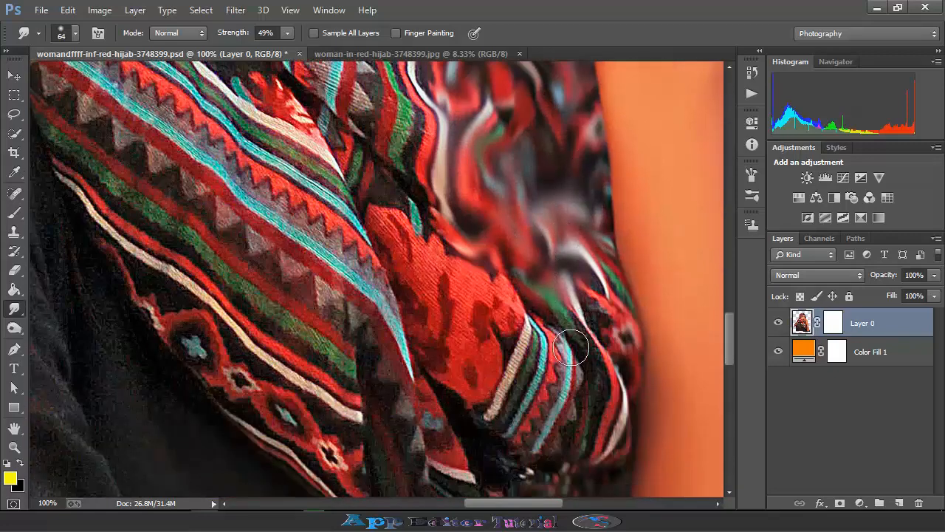
pyautogui.moveTo(574, 337)
pyautogui.mouseDown()
pyautogui.moveTo(595, 347)
pyautogui.moveTo(589, 335)
pyautogui.moveTo(589, 345)
pyautogui.moveTo(606, 309)
pyautogui.moveTo(595, 372)
pyautogui.moveTo(573, 300)
pyautogui.moveTo(527, 374)
pyautogui.moveTo(540, 242)
pyautogui.moveTo(553, 381)
pyautogui.mouseUp()
pyautogui.scroll(-2, 589, 397)
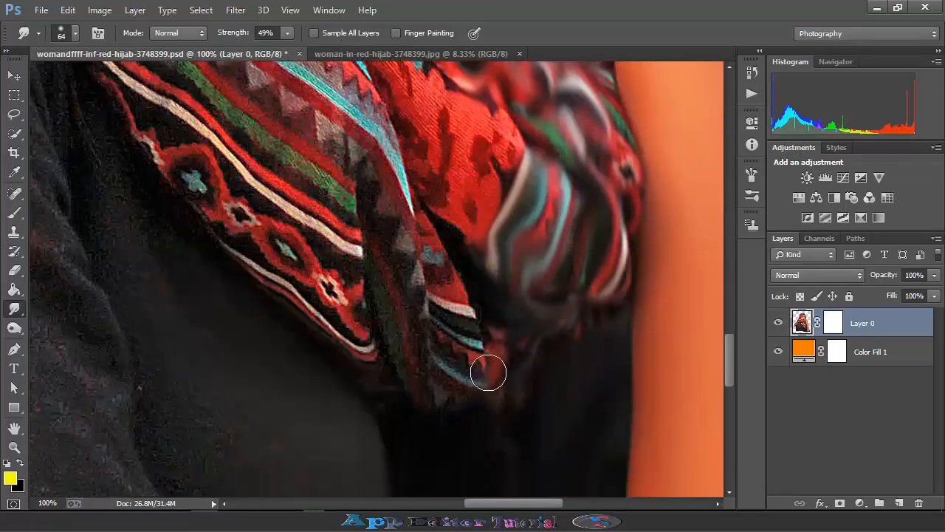
# Step: Smudge the scarf's lower tip and the black garment beneath it down to its bottom edge
pyautogui.scroll(-2, 488, 372)
pyautogui.scroll(-4, 472, 384)
pyautogui.moveTo(436, 414)
pyautogui.mouseDown()
pyautogui.moveTo(317, 477)
pyautogui.moveTo(384, 452)
pyautogui.mouseUp()
pyautogui.scroll(-2, 473, 402)
pyautogui.moveTo(473, 396)
pyautogui.mouseDown()
pyautogui.moveTo(498, 421)
pyautogui.moveTo(532, 402)
pyautogui.moveTo(143, 418)
pyautogui.moveTo(126, 411)
pyautogui.mouseUp()
# Step: Blend the scarf's inner edge beside the dark neck opening and the striped bands just below it
pyautogui.scroll(10, 371, 363)
pyautogui.scroll(10, 392, 399)
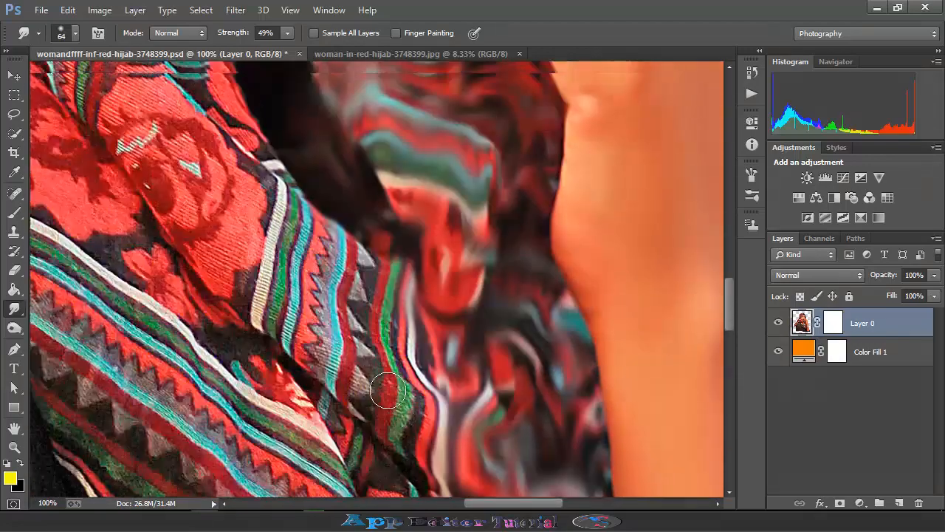
pyautogui.moveTo(282, 253)
pyautogui.mouseDown()
pyautogui.moveTo(302, 328)
pyautogui.moveTo(362, 370)
pyautogui.mouseUp()
pyautogui.scroll(-2, 366, 362)
pyautogui.moveTo(399, 238); pyautogui.dragTo(414, 312)
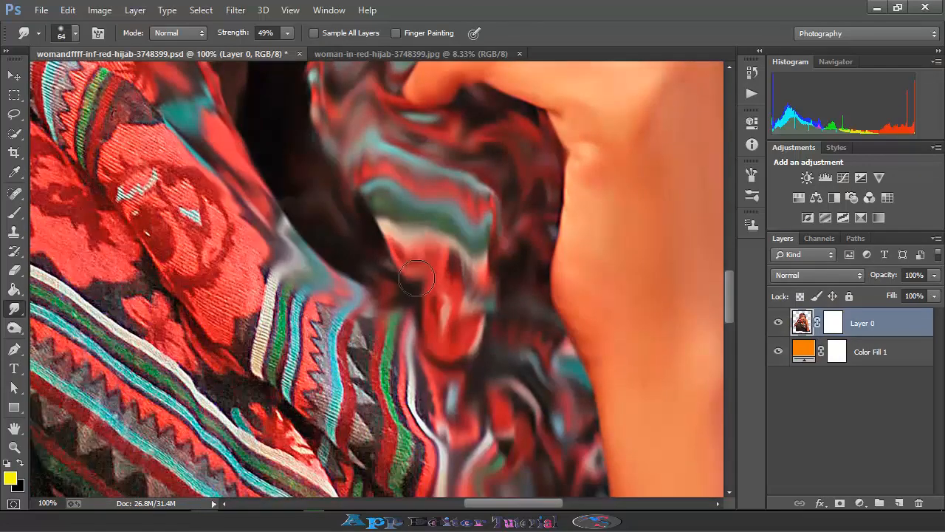
pyautogui.moveTo(353, 334); pyautogui.dragTo(414, 430)
pyautogui.scroll(1, 369, 369)
# Step: Smudge the red rose pattern and the neighbouring striped folds at the middle of the scarf's front
pyautogui.moveTo(127, 141)
pyautogui.mouseDown()
pyautogui.moveTo(331, 363)
pyautogui.moveTo(309, 428)
pyautogui.mouseUp()
pyautogui.scroll(-2, 310, 414)
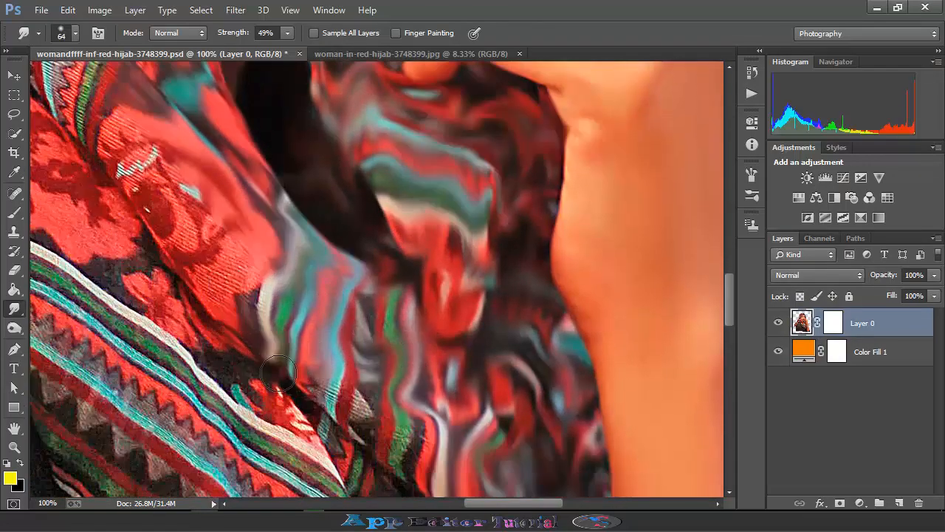
pyautogui.moveTo(260, 277); pyautogui.dragTo(286, 399)
pyautogui.moveTo(295, 347); pyautogui.dragTo(373, 414)
pyautogui.scroll(-3, 375, 392)
pyautogui.moveTo(321, 331); pyautogui.dragTo(413, 428)
pyautogui.scroll(-2, 369, 392)
pyautogui.scroll(6, 245, 279)
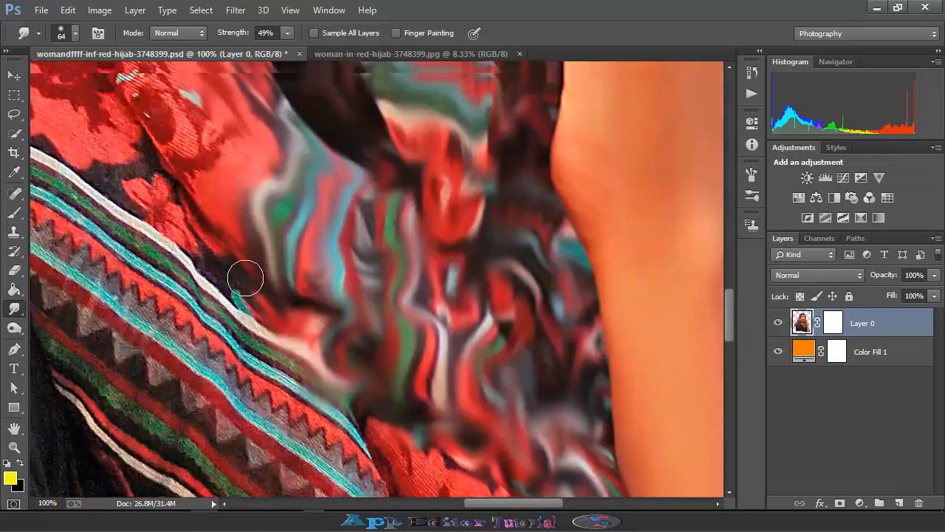
pyautogui.moveTo(256, 214); pyautogui.dragTo(505, 325)
# Step: Smudge the floral part of the hood beside the cheek and the scarf's outer folds above the shoulder
pyautogui.scroll(3, 359, 251)
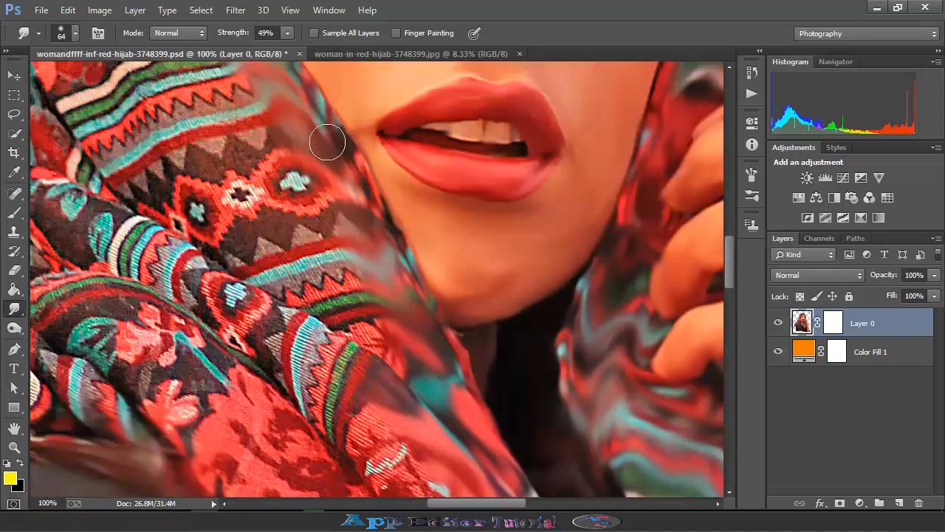
pyautogui.scroll(6, 347, 192)
pyautogui.scroll(-3, 183, 306)
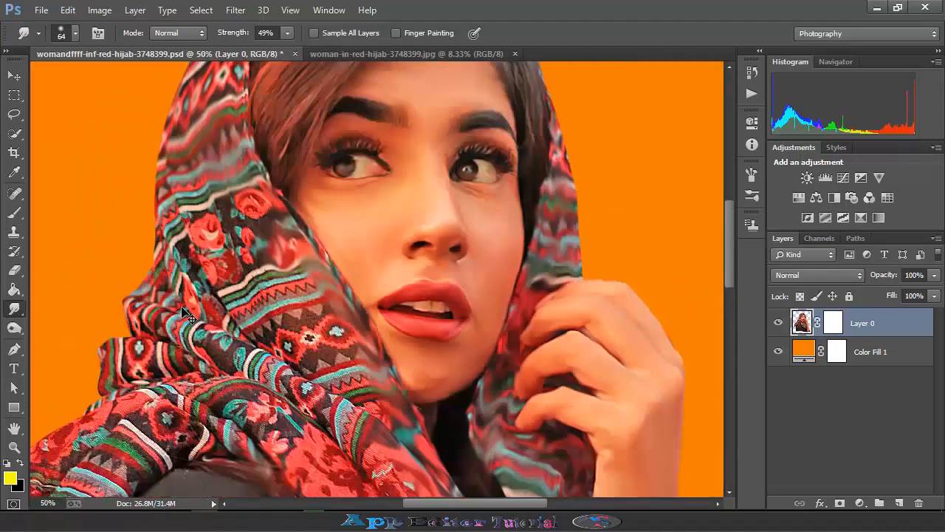
pyautogui.scroll(-5, 188, 314)
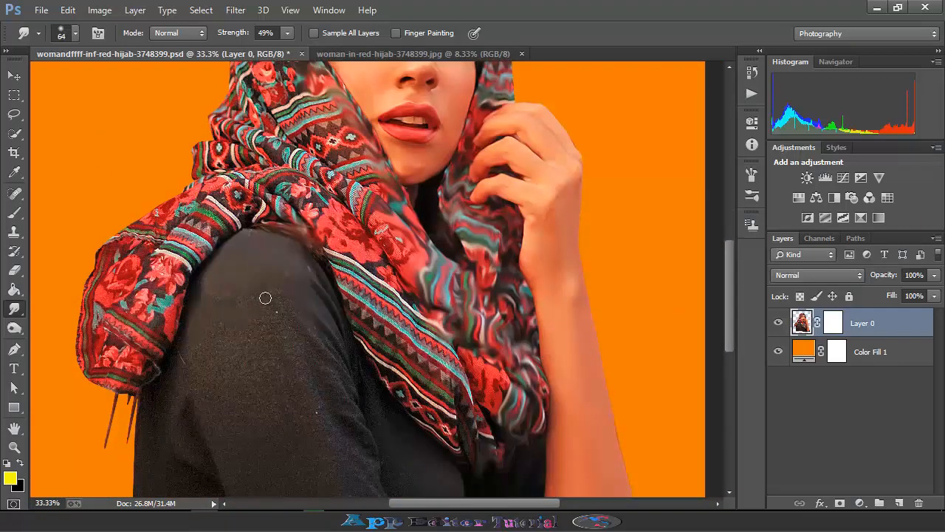
pyautogui.scroll(1, 380, 234)
pyautogui.scroll(8, 221, 233)
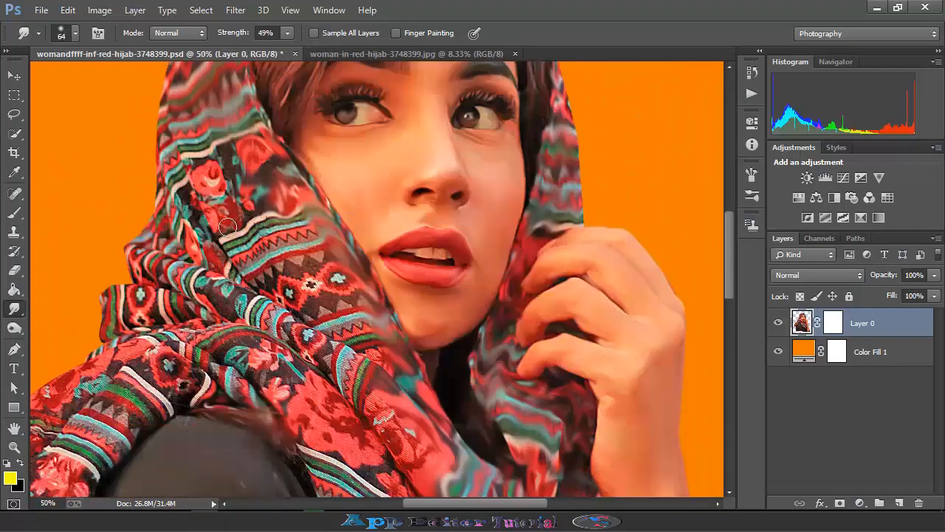
pyautogui.scroll(1, 202, 201)
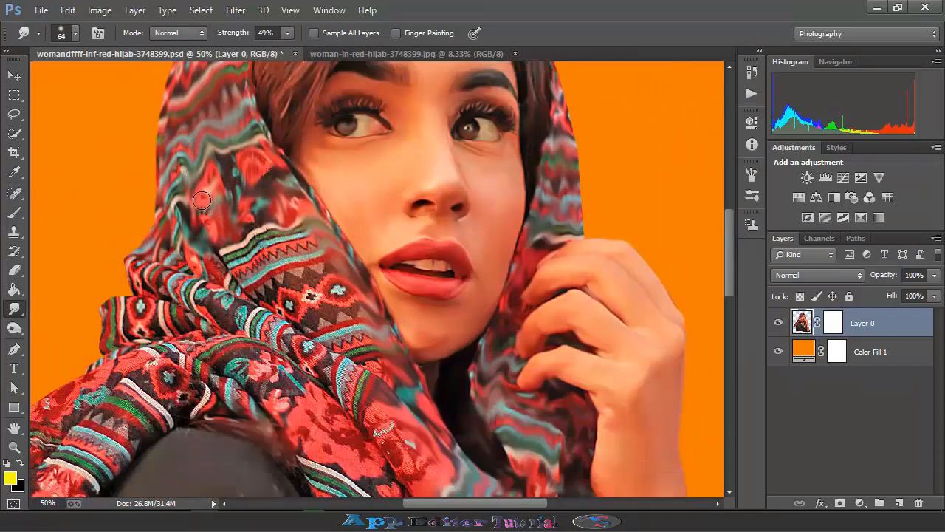
pyautogui.moveTo(133, 263)
pyautogui.mouseDown()
pyautogui.moveTo(104, 355)
pyautogui.moveTo(184, 259)
pyautogui.moveTo(244, 226)
pyautogui.moveTo(180, 174)
pyautogui.mouseUp()
pyautogui.scroll(-2, 215, 214)
pyautogui.moveTo(299, 198); pyautogui.dragTo(181, 295)
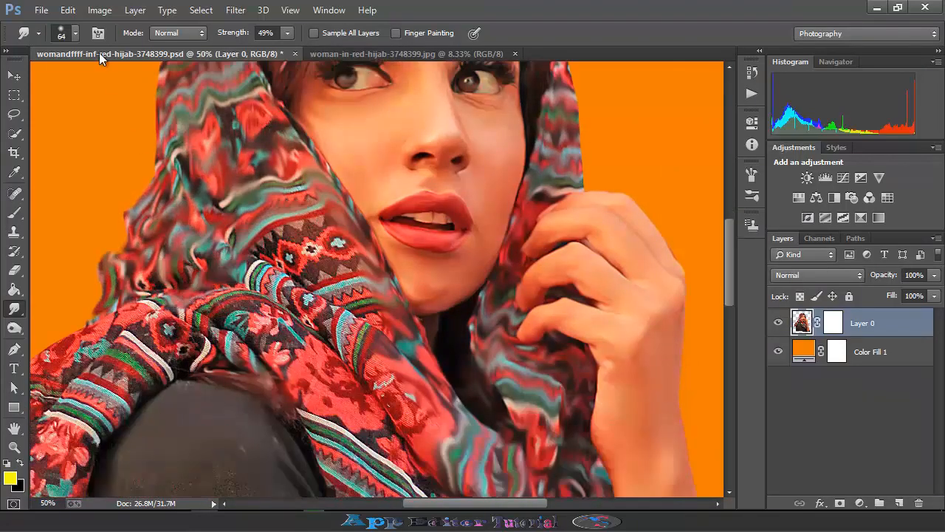
# Step: Set the smudge brush to 76 px and blend the zigzag bands between the outer folds and the jaw
pyautogui.click(75, 33)
pyautogui.moveTo(110, 80); pyautogui.dragTo(116, 81)
pyautogui.moveTo(291, 218)
pyautogui.mouseDown()
pyautogui.moveTo(322, 251)
pyautogui.moveTo(156, 300)
pyautogui.moveTo(144, 284)
pyautogui.mouseUp()
pyautogui.scroll(-1, 177, 221)
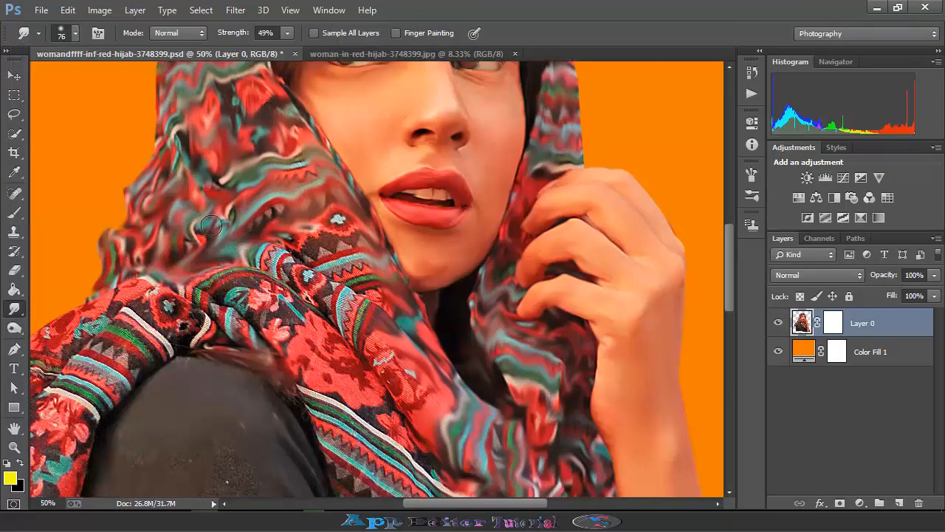
pyautogui.moveTo(178, 220); pyautogui.dragTo(224, 231)
# Step: Smear the diamond-patterned band beside the jaw and the rolled scarf folds running across the chest
pyautogui.scroll(-2, 225, 231)
pyautogui.moveTo(336, 198)
pyautogui.mouseDown()
pyautogui.moveTo(364, 235)
pyautogui.moveTo(291, 205)
pyautogui.moveTo(287, 226)
pyautogui.moveTo(352, 268)
pyautogui.mouseUp()
pyautogui.moveTo(287, 251)
pyautogui.mouseDown()
pyautogui.moveTo(332, 303)
pyautogui.moveTo(384, 399)
pyautogui.moveTo(384, 280)
pyautogui.moveTo(426, 359)
pyautogui.mouseUp()
pyautogui.moveTo(246, 281)
pyautogui.mouseDown()
pyautogui.moveTo(291, 279)
pyautogui.moveTo(205, 249)
pyautogui.mouseUp()
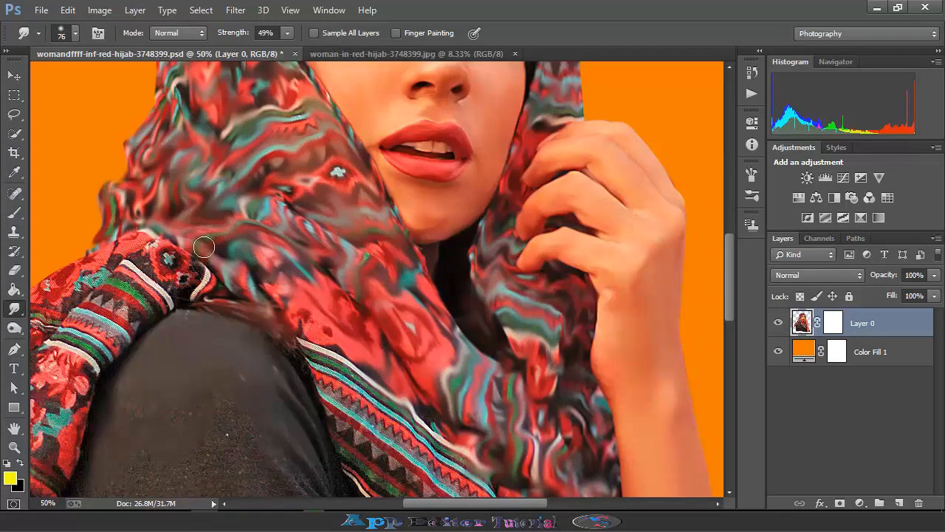
# Step: Smudge the scarf section draped over the shoulder down to the flowers near its hanging end
pyautogui.moveTo(151, 260); pyautogui.dragTo(346, 193)
pyautogui.moveTo(282, 189)
pyautogui.mouseDown()
pyautogui.moveTo(155, 310)
pyautogui.moveTo(121, 429)
pyautogui.moveTo(222, 259)
pyautogui.moveTo(308, 195)
pyautogui.moveTo(369, 194)
pyautogui.moveTo(387, 222)
pyautogui.moveTo(325, 255)
pyautogui.moveTo(289, 303)
pyautogui.moveTo(243, 304)
pyautogui.mouseUp()
pyautogui.scroll(-3, 270, 230)
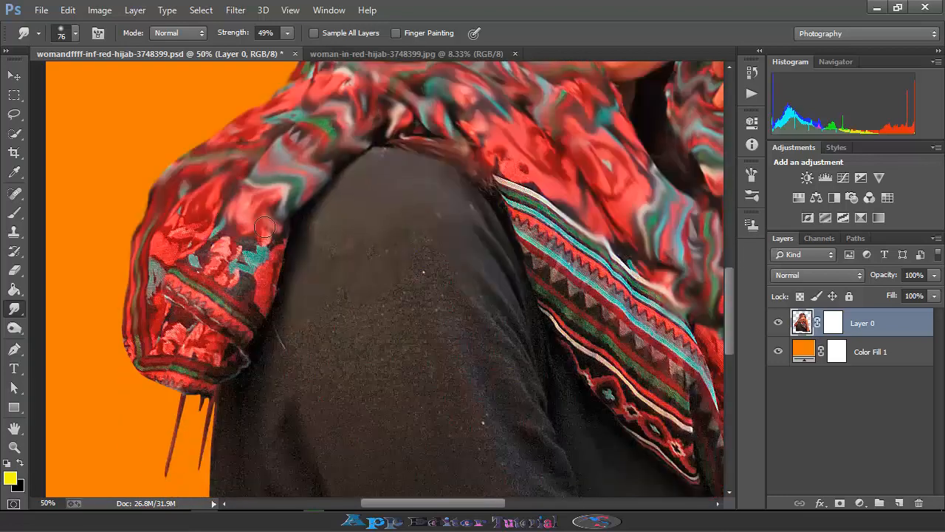
pyautogui.moveTo(262, 223); pyautogui.dragTo(261, 277)
# Step: Blend the upper part of the scarf's long striped border beside the black sleeve
pyautogui.moveTo(479, 193)
pyautogui.mouseDown()
pyautogui.moveTo(517, 196)
pyautogui.moveTo(495, 152)
pyautogui.mouseUp()
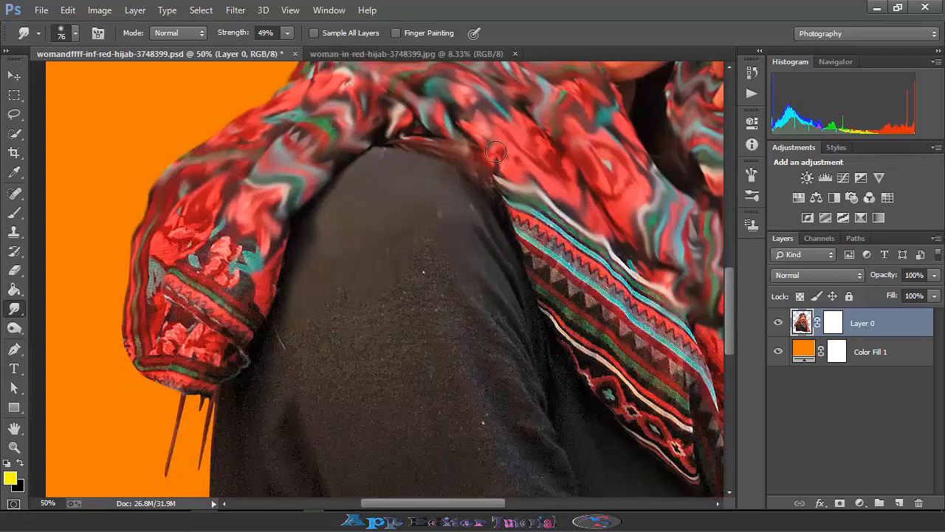
pyautogui.moveTo(520, 205)
pyautogui.mouseDown()
pyautogui.moveTo(650, 310)
pyautogui.moveTo(596, 329)
pyautogui.moveTo(609, 342)
pyautogui.mouseUp()
pyautogui.scroll(-2, 279, 247)
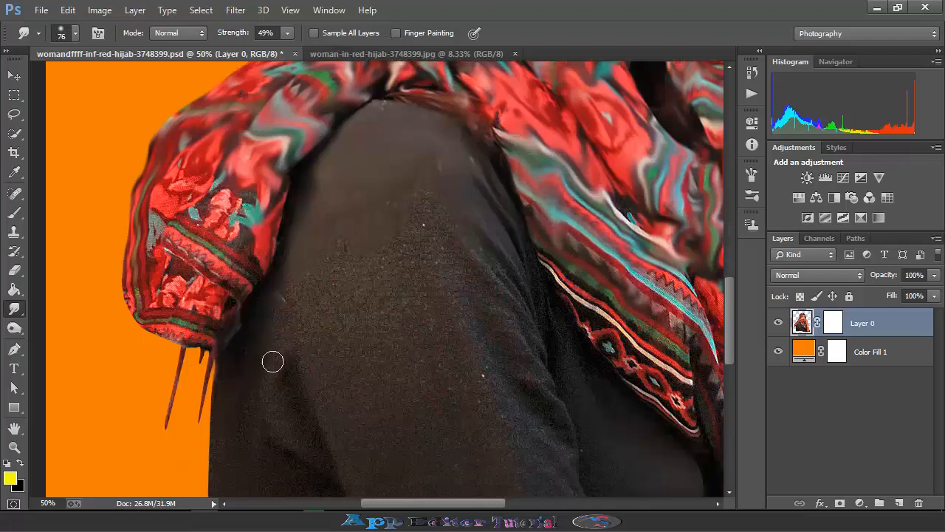
# Step: Smudge the scarf's hanging end and fringe strands, and pull the black sleeve's outer edge into ragged strokes
pyautogui.moveTo(220, 340)
pyautogui.mouseDown()
pyautogui.moveTo(137, 310)
pyautogui.moveTo(154, 207)
pyautogui.moveTo(206, 325)
pyautogui.moveTo(249, 264)
pyautogui.moveTo(194, 183)
pyautogui.moveTo(243, 243)
pyautogui.moveTo(222, 315)
pyautogui.mouseUp()
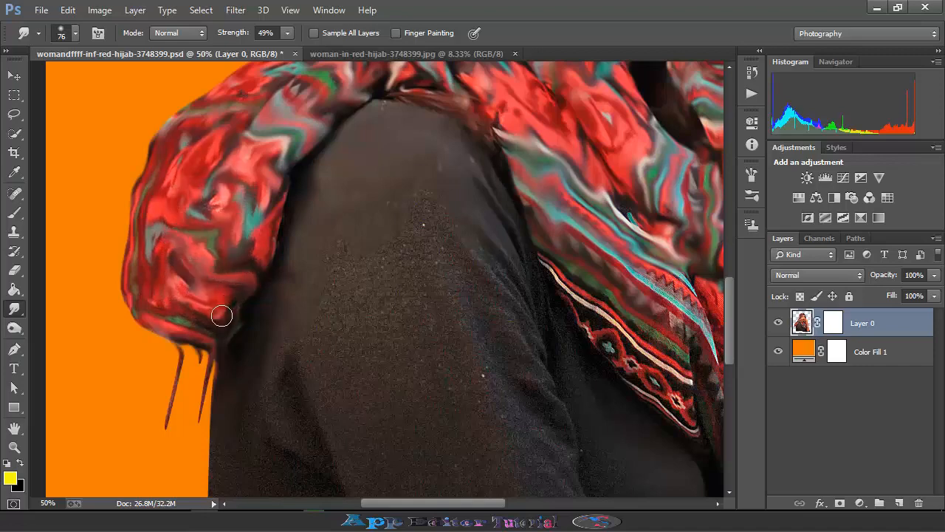
pyautogui.scroll(-4, 171, 254)
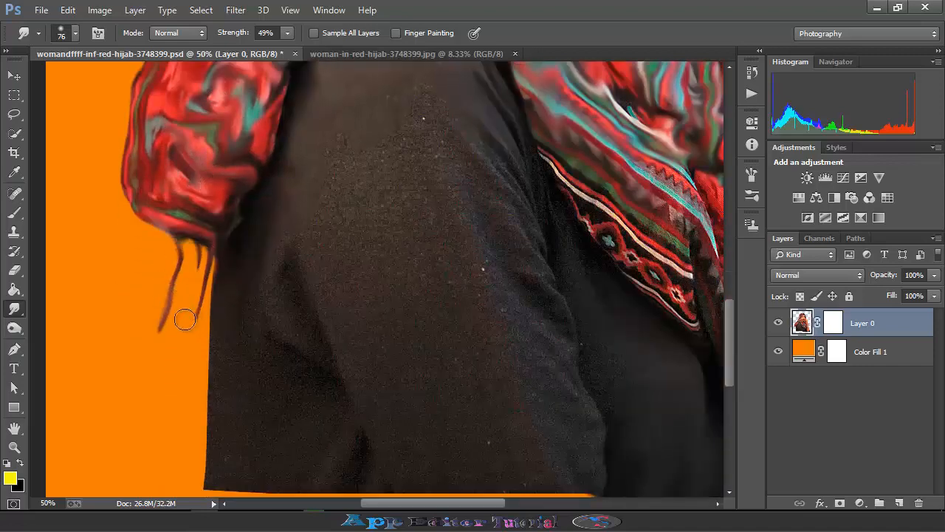
pyautogui.scroll(-2, 195, 450)
pyautogui.moveTo(219, 401); pyautogui.dragTo(206, 370)
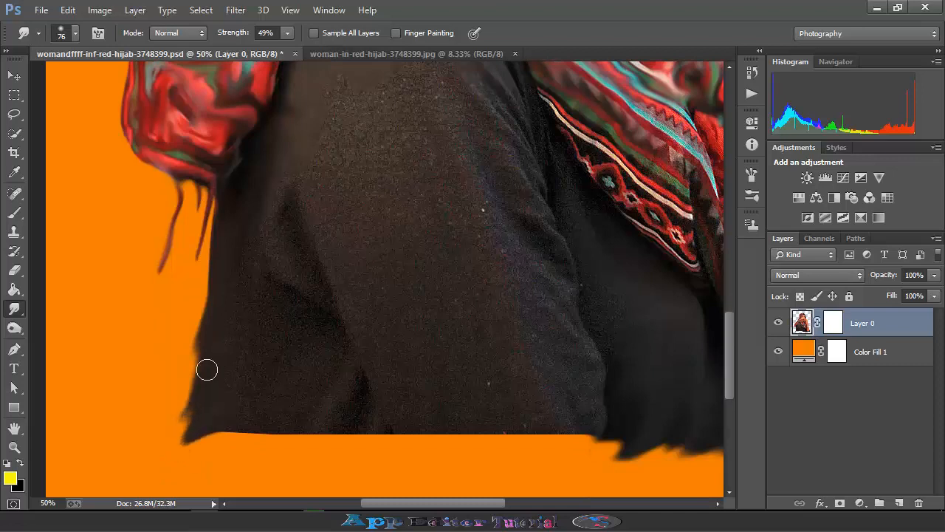
pyautogui.moveTo(213, 265)
pyautogui.mouseDown()
pyautogui.moveTo(221, 197)
pyautogui.moveTo(190, 284)
pyautogui.moveTo(213, 407)
pyautogui.mouseUp()
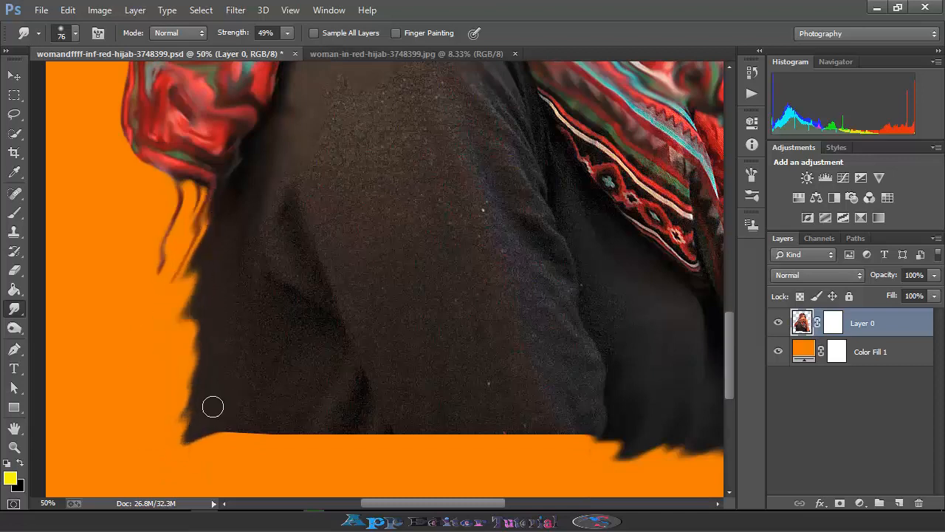
# Step: Enlarge the smudge brush to 128 px and pull the black garment's straight bottom edge into ragged strokes
pyautogui.hotkey('ctrl', '-')
pyautogui.click(77, 34)
pyautogui.click(133, 81)
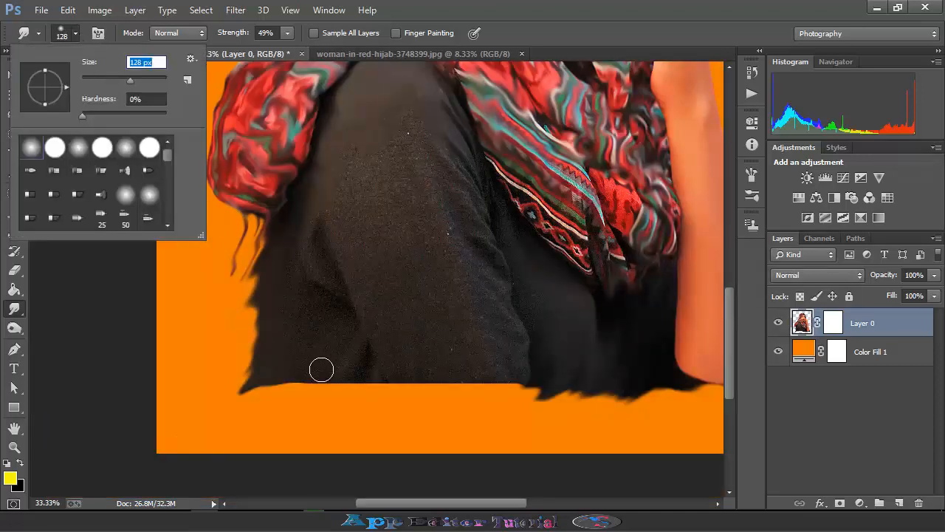
pyautogui.moveTo(322, 371)
pyautogui.mouseDown()
pyautogui.moveTo(282, 382)
pyautogui.moveTo(396, 373)
pyautogui.mouseUp()
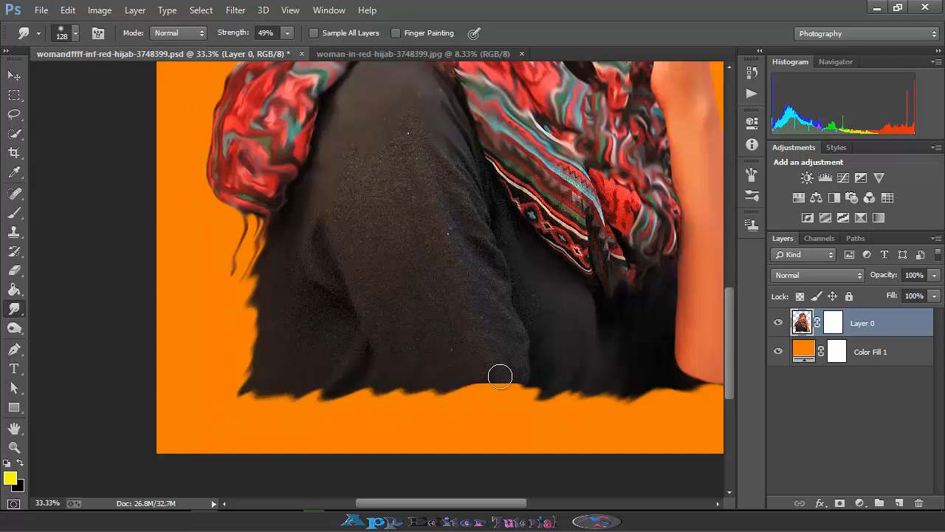
# Step: Smudge the remaining diamond and zigzag stripes along the scarf's lower front border
pyautogui.scroll(2, 461, 312)
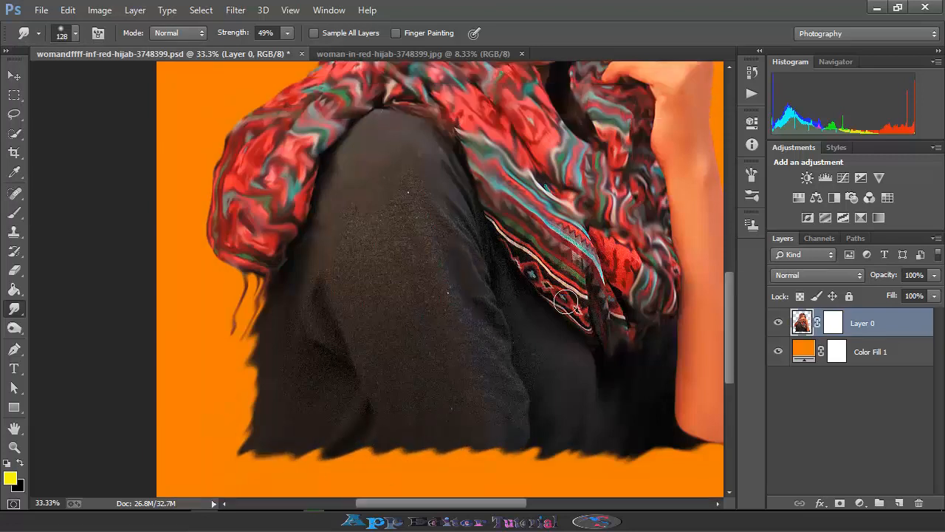
pyautogui.moveTo(526, 254); pyautogui.dragTo(572, 279)
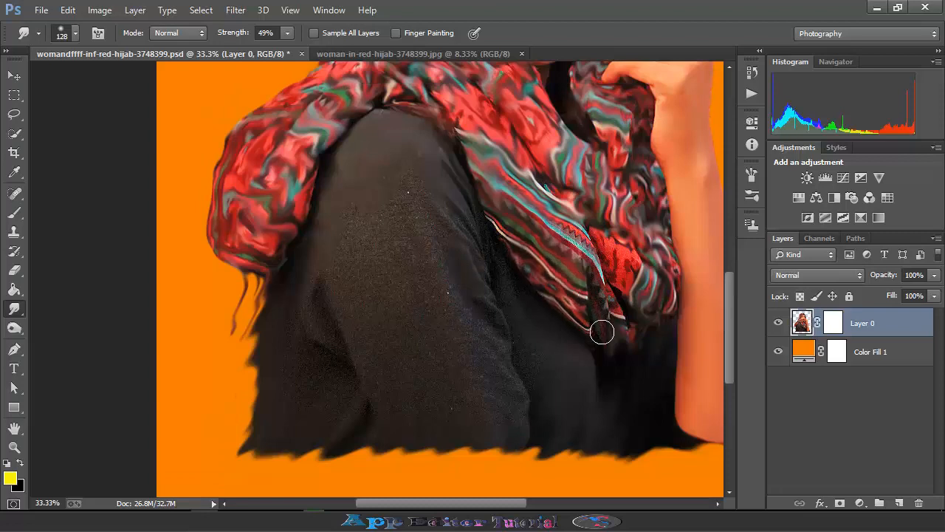
pyautogui.moveTo(568, 232)
pyautogui.mouseDown()
pyautogui.moveTo(613, 303)
pyautogui.moveTo(601, 263)
pyautogui.mouseUp()
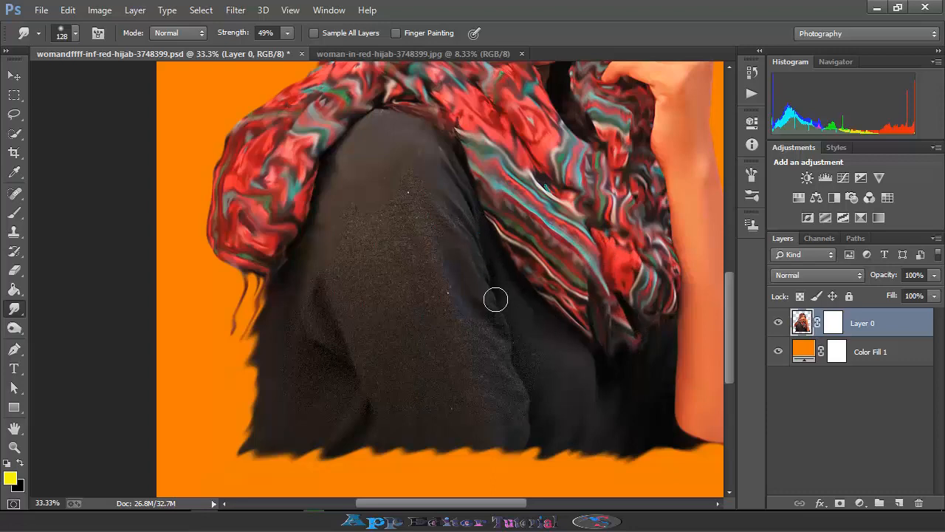
# Step: Smudge the grainy black sleeve into smooth painted folds and pull the garment's edge around the elbow into ragged strokes with the 128 px brush
pyautogui.scroll(8, 407, 310)
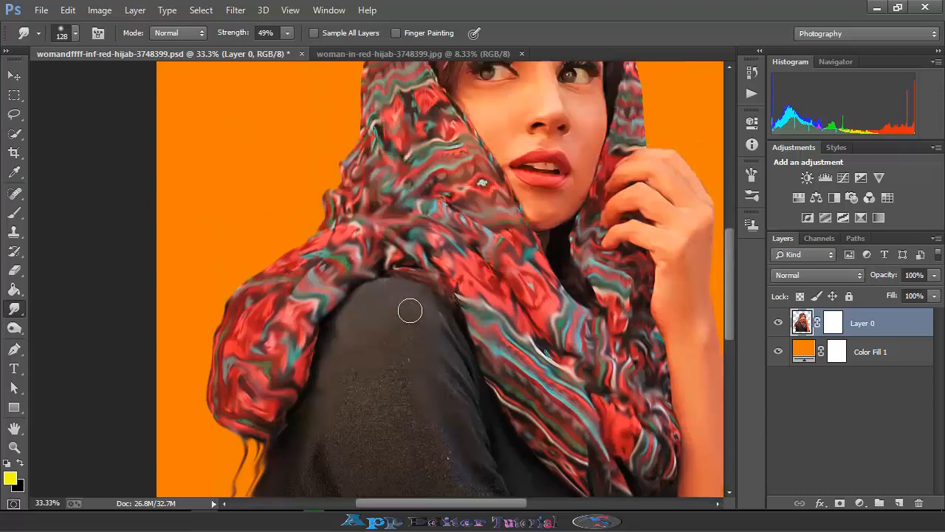
pyautogui.scroll(-8, 409, 174)
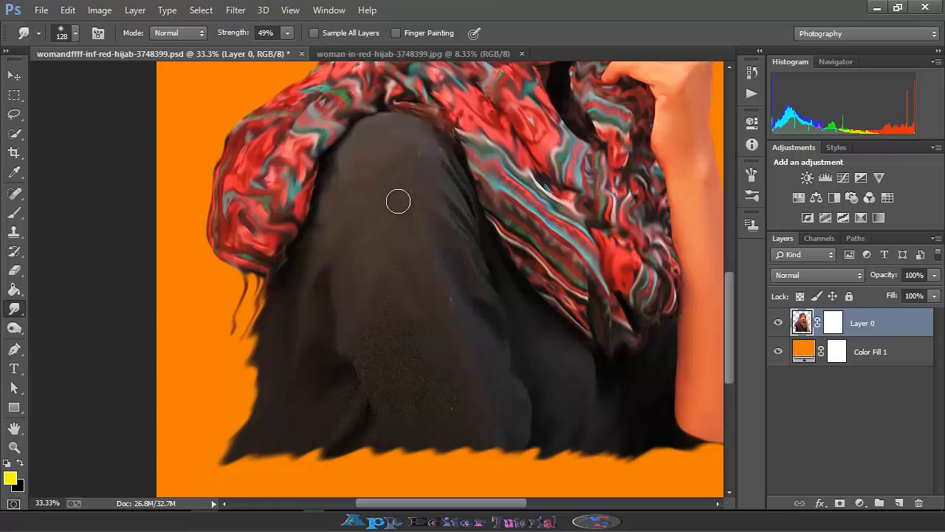
pyautogui.moveTo(248, 255); pyautogui.dragTo(190, 231)
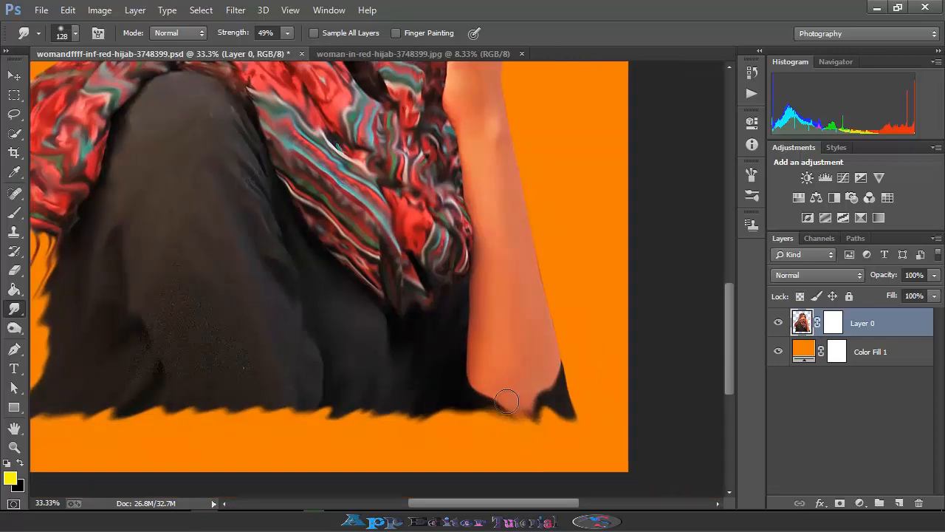
pyautogui.scroll(13, 397, 352)
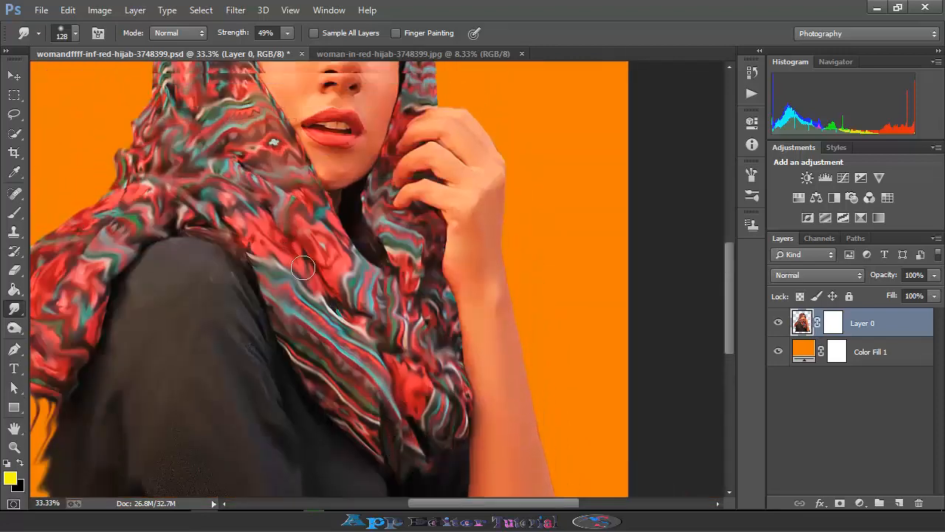
pyautogui.scroll(-12, 221, 273)
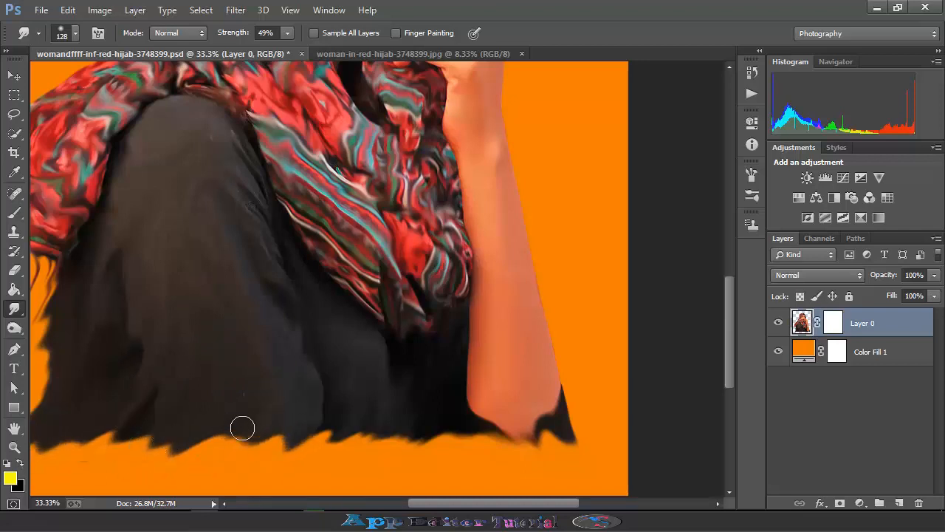
pyautogui.hscroll(-4, 352, 357)
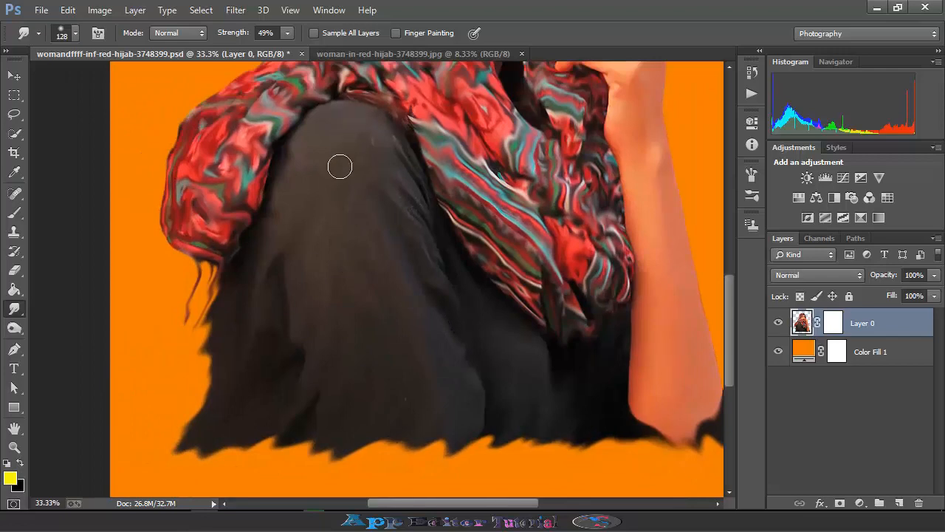
pyautogui.scroll(-2, 319, 326)
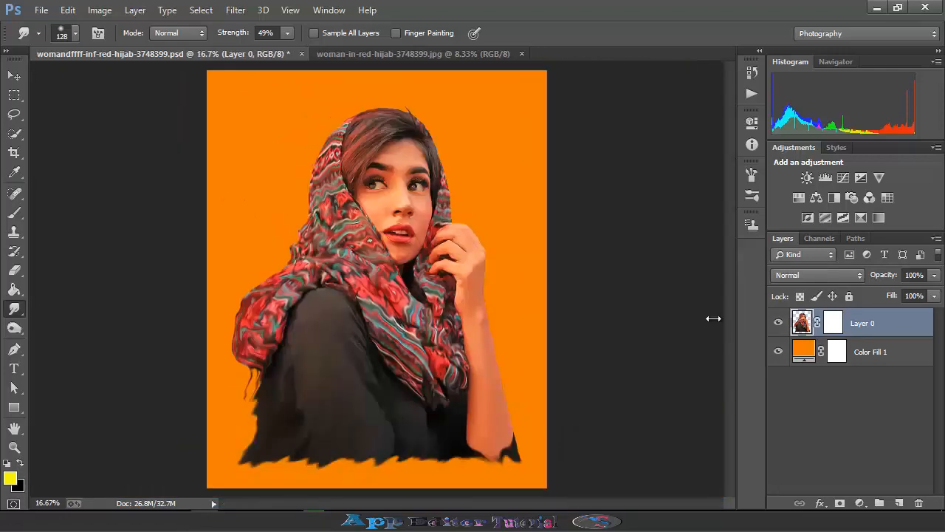
# Step: Scale the portrait layer down to about 95.8% and shift it slightly on the orange background
pyautogui.click(16, 77)
pyautogui.hotkey('ctrl', 't')
pyautogui.moveTo(530, 488); pyautogui.dragTo(500, 469)
pyautogui.moveTo(448, 435); pyautogui.dragTo(447, 431)
pyautogui.click(667, 34)
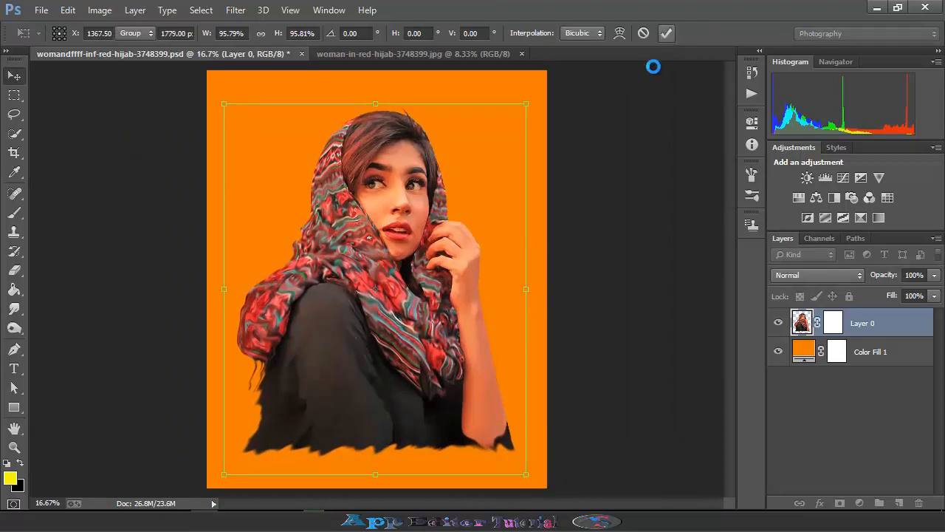
# Step: Nudge the portrait sideways, then shrink it again to 95.81% by 95.82% and reposition it inside the orange background
pyautogui.moveTo(403, 378); pyautogui.dragTo(407, 379)
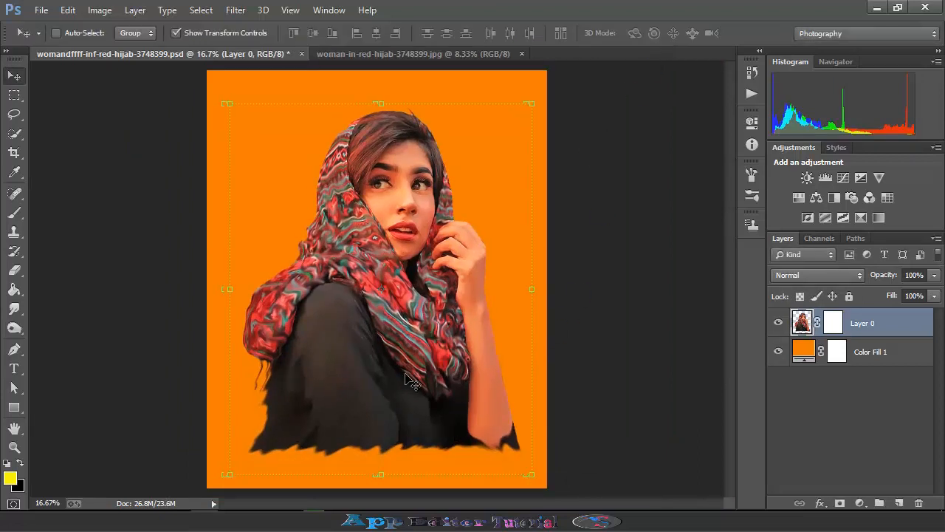
pyautogui.hotkey('ctrl', 't')
pyautogui.moveTo(527, 471); pyautogui.dragTo(524, 467)
pyautogui.moveTo(464, 424); pyautogui.dragTo(459, 424)
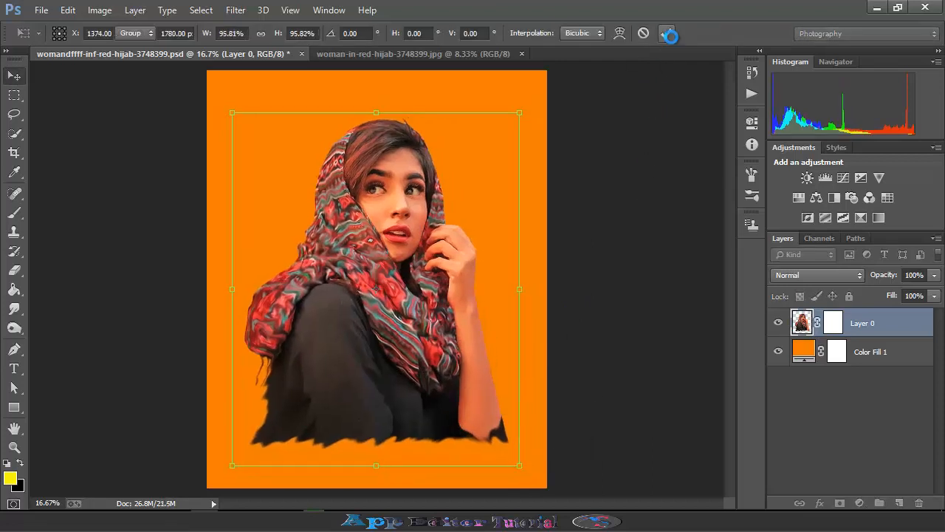
pyautogui.press('Return')
# Step: Set the Blur tool's brush to 296 px and go over the garment's ragged bottom edge
pyautogui.click(14, 308)
pyautogui.click(49, 310)
pyautogui.click(75, 32)
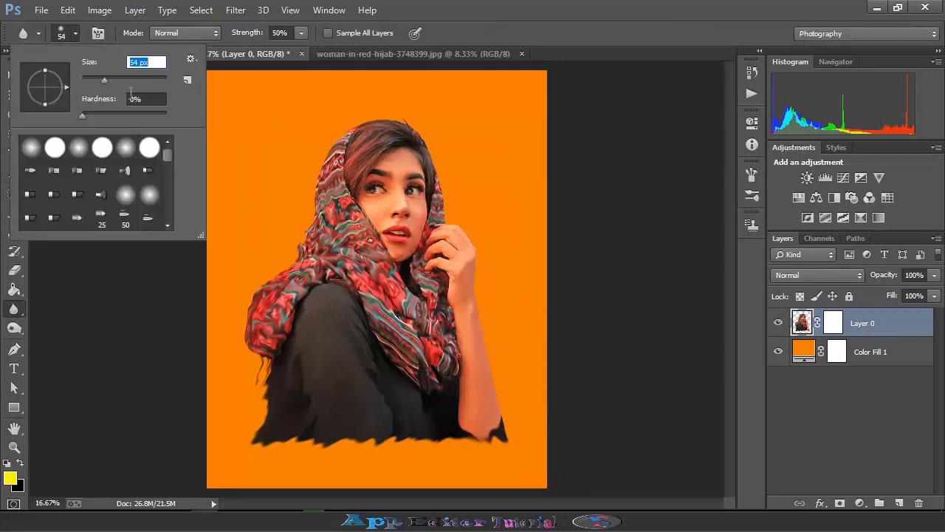
pyautogui.press('Return')
pyautogui.hotkey('ctrl', '+')
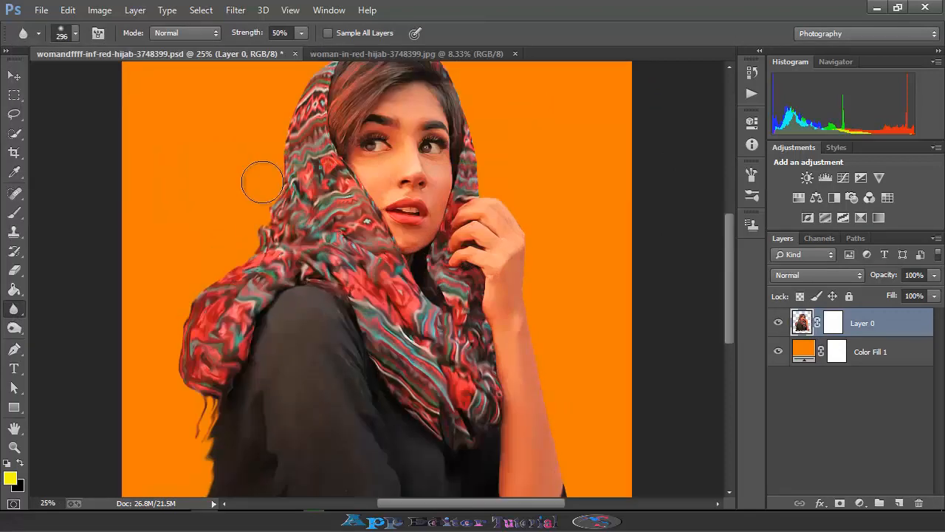
pyautogui.scroll(-3, 567, 357)
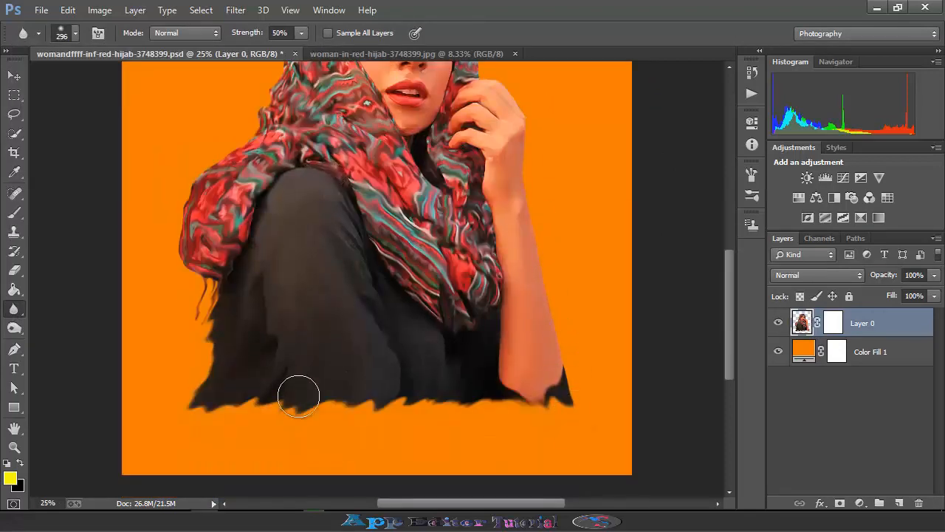
pyautogui.scroll(5, 274, 382)
# Step: Examine the sleeve, scarf, hand, face and hair up close for areas that still need retouching
pyautogui.click(14, 331)
pyautogui.scroll(-2, 299, 349)
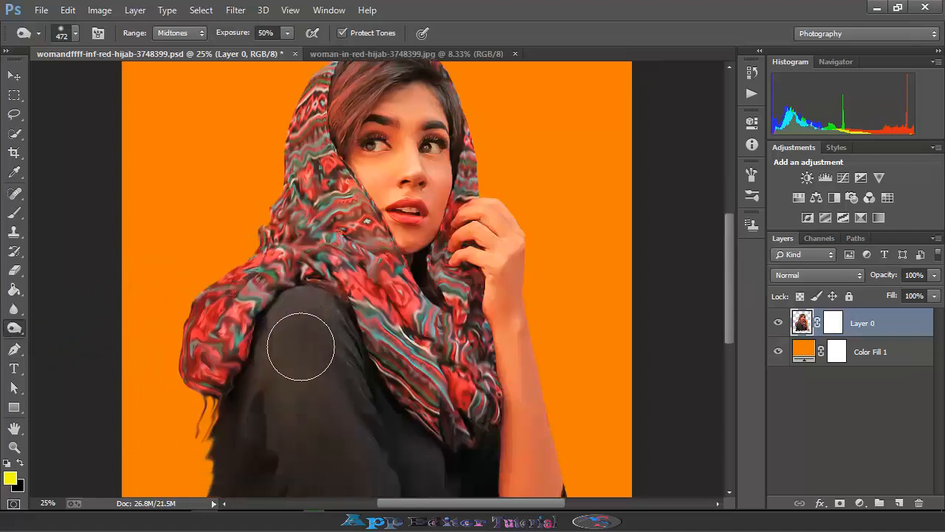
pyautogui.scroll(-2, 354, 317)
pyautogui.scroll(3, 413, 295)
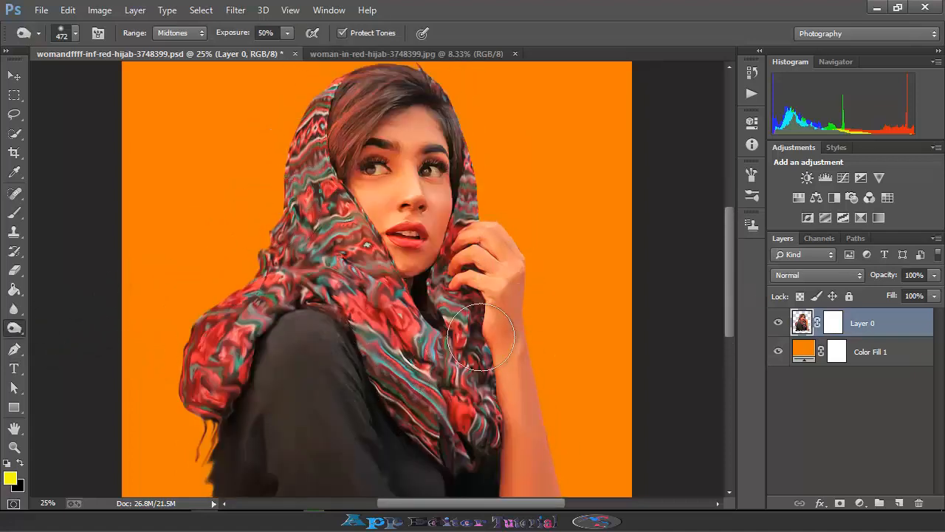
pyautogui.scroll(-2, 484, 332)
pyautogui.scroll(2, 497, 315)
pyautogui.scroll(-2, 275, 313)
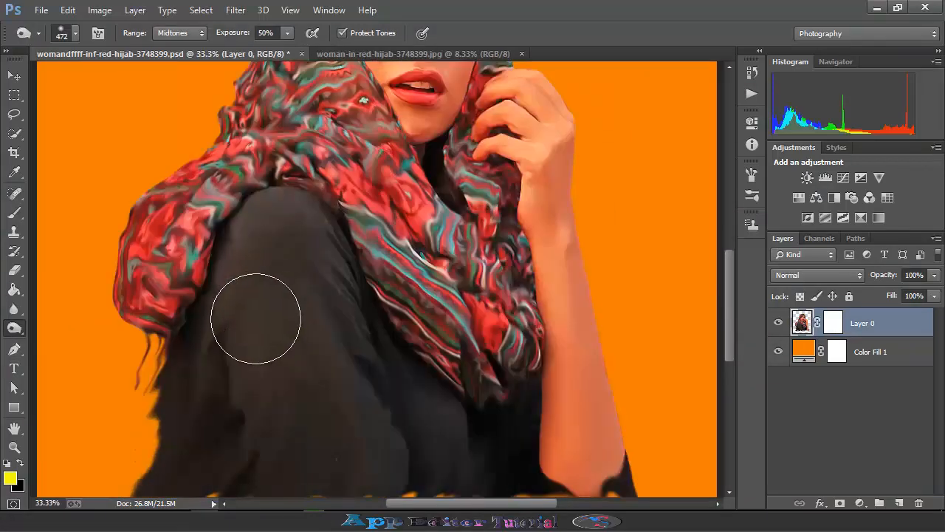
pyautogui.scroll(-2, 256, 319)
pyautogui.scroll(9, 450, 392)
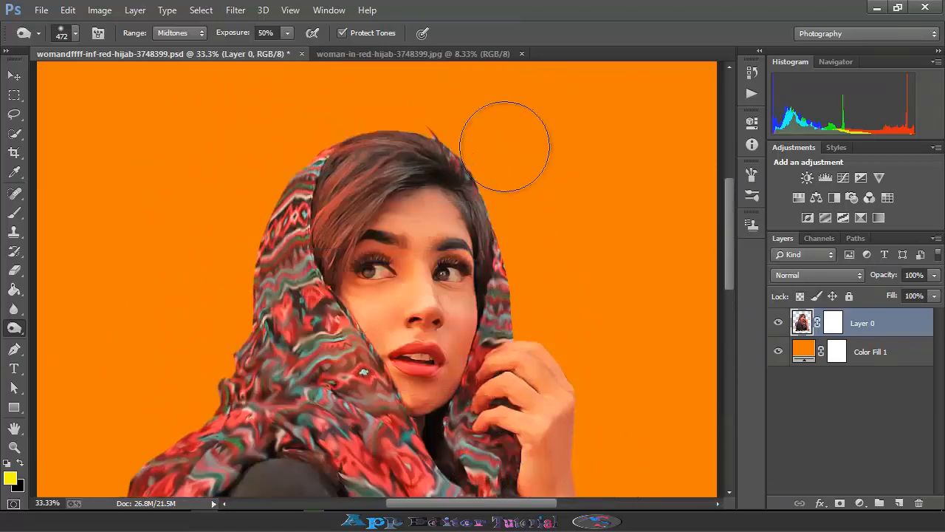
pyautogui.scroll(-2, 526, 233)
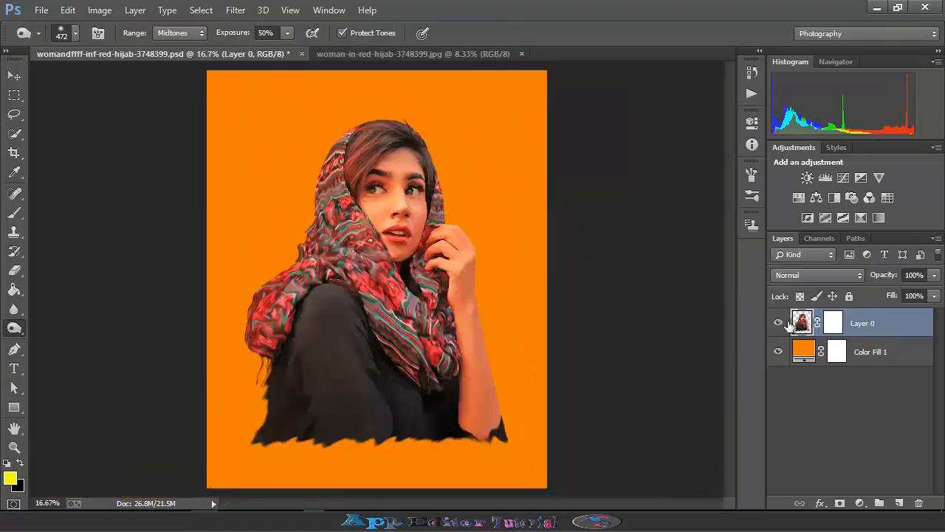
# Step: Duplicate the portrait layer and add an empty layer directly above the orange color fill, beneath both portrait layers
pyautogui.hotkey('ctrl', 'j')
pyautogui.click(869, 357)
pyautogui.click(899, 503)
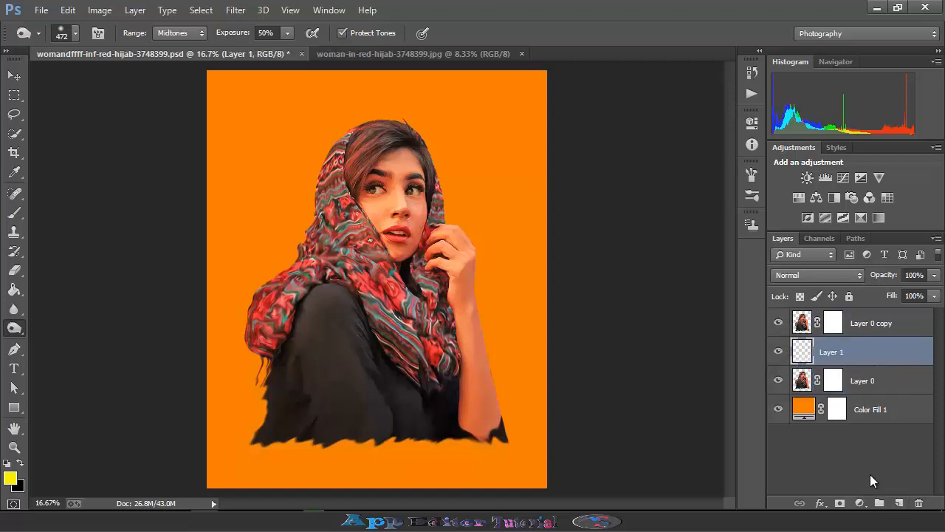
pyautogui.moveTo(861, 354); pyautogui.dragTo(854, 390)
# Step: Set the foreground color to near-white fdfdf9 and load the Brush tool with the textured 63 px tip enlarged to 1447 px
pyautogui.click(10, 480)
pyautogui.click(552, 73)
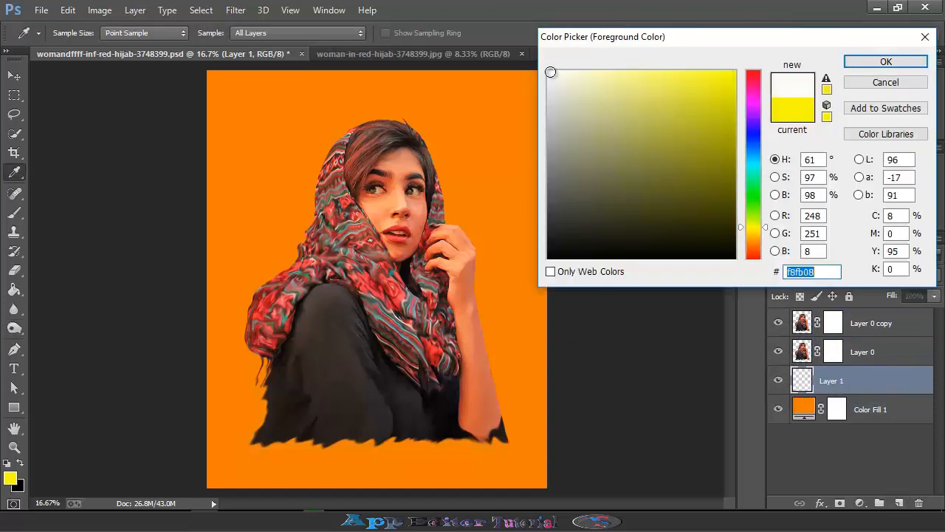
pyautogui.click(886, 62)
pyautogui.click(14, 213)
pyautogui.click(76, 34)
pyautogui.scroll(-5, 124, 208)
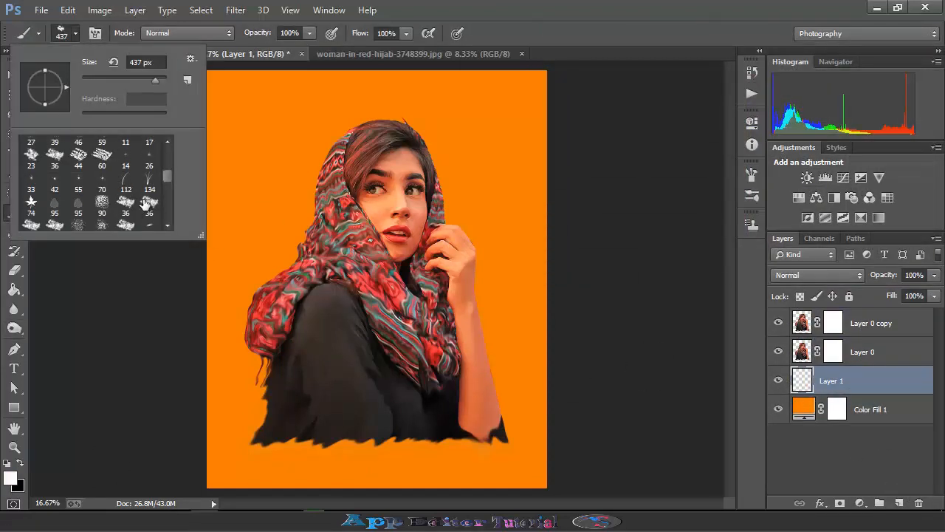
pyautogui.click(146, 198)
pyautogui.scroll(-1, 133, 194)
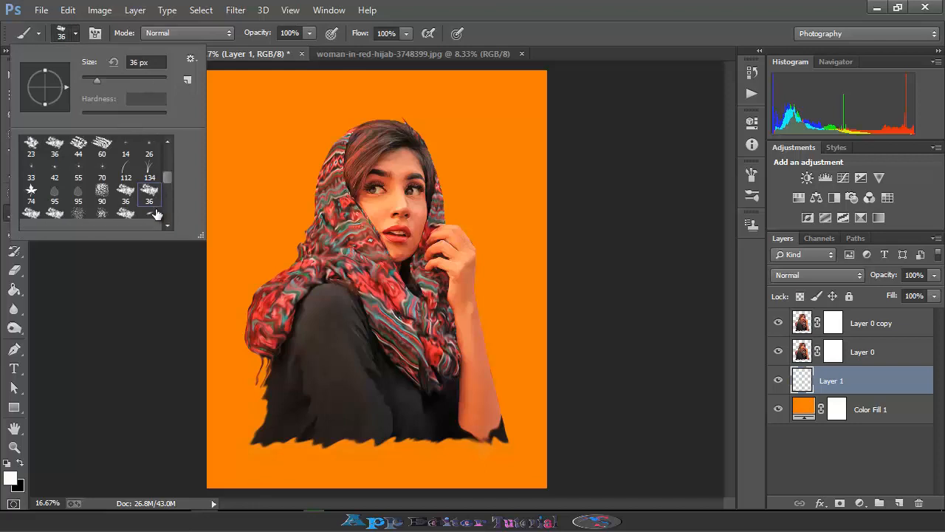
pyautogui.click(144, 78)
pyautogui.click(157, 79)
pyautogui.click(163, 79)
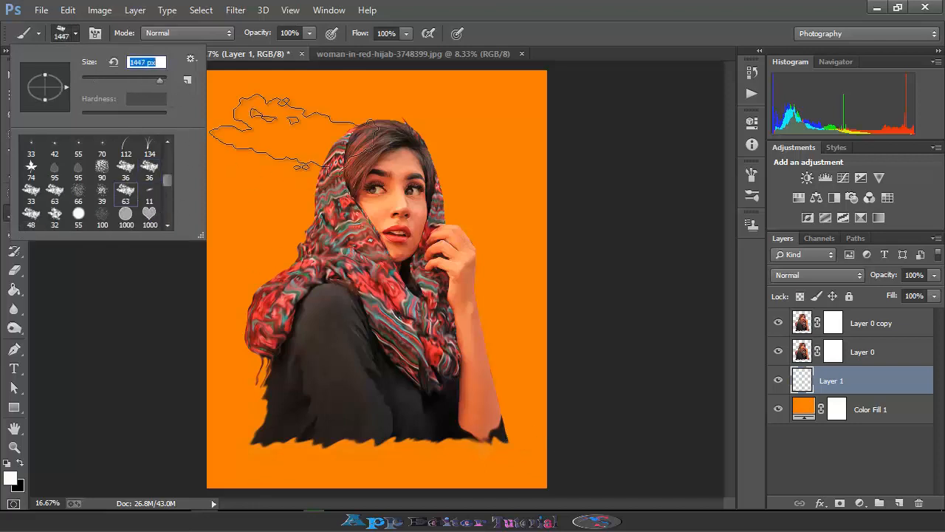
# Step: Paint white textured patches all around the portrait on the empty layer, from above the head to below the garment
pyautogui.click(405, 182)
pyautogui.click(393, 135)
pyautogui.click(482, 227)
pyautogui.moveTo(462, 418)
pyautogui.mouseDown()
pyautogui.moveTo(390, 468)
pyautogui.moveTo(316, 422)
pyautogui.moveTo(447, 375)
pyautogui.moveTo(481, 314)
pyautogui.moveTo(281, 199)
pyautogui.moveTo(270, 310)
pyautogui.moveTo(447, 289)
pyautogui.mouseUp()
pyautogui.click(459, 289)
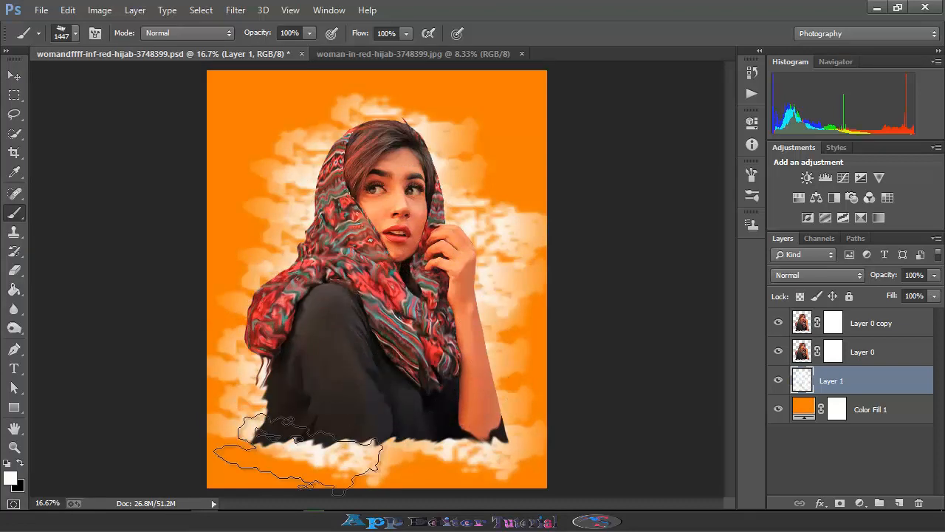
pyautogui.click(255, 442)
pyautogui.click(412, 126)
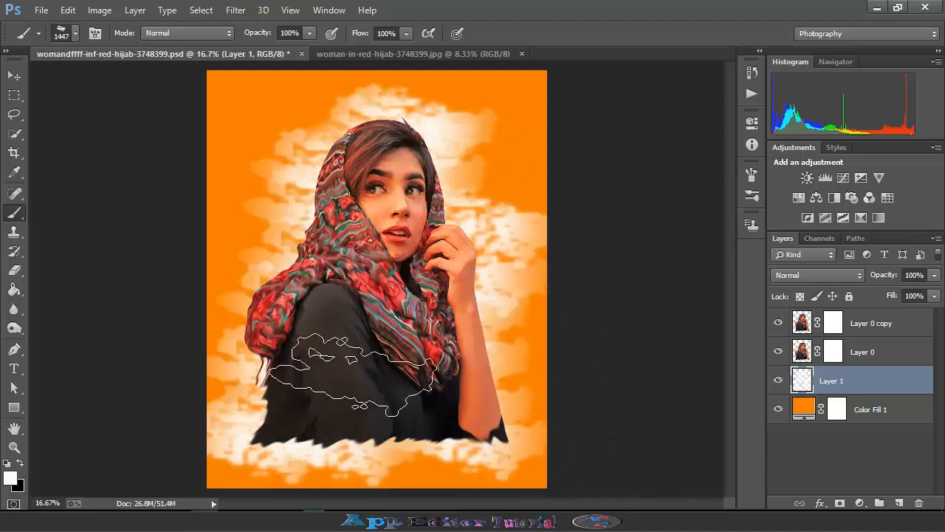
# Step: Add yellow patches around the portrait with the textured 36 px tip enlarged to 472 px
pyautogui.click(75, 33)
pyautogui.click(125, 168)
pyautogui.click(11, 477)
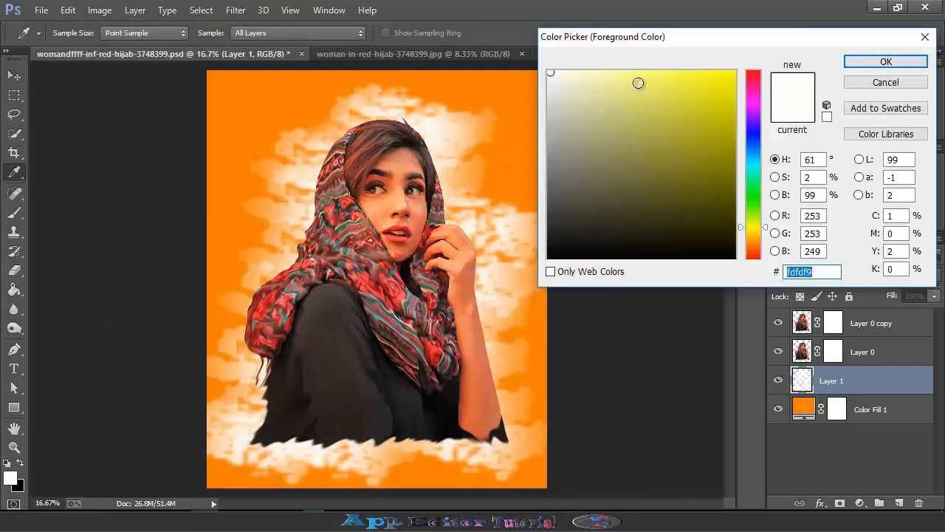
pyautogui.click(639, 83)
pyautogui.click(755, 150)
pyautogui.click(755, 229)
pyautogui.click(886, 61)
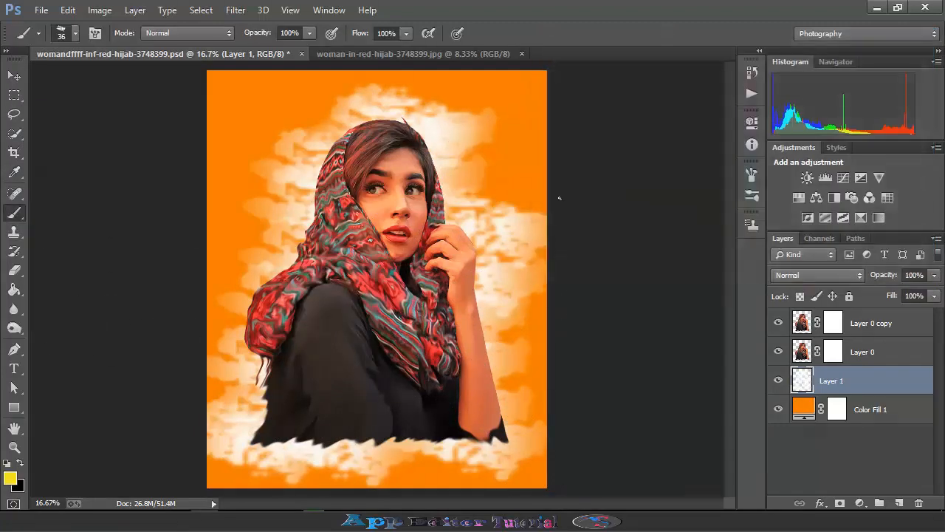
pyautogui.click(75, 33)
pyautogui.moveTo(512, 438)
pyautogui.mouseDown()
pyautogui.moveTo(332, 454)
pyautogui.moveTo(249, 392)
pyautogui.moveTo(268, 268)
pyautogui.moveTo(447, 198)
pyautogui.moveTo(490, 271)
pyautogui.moveTo(481, 279)
pyautogui.mouseUp()
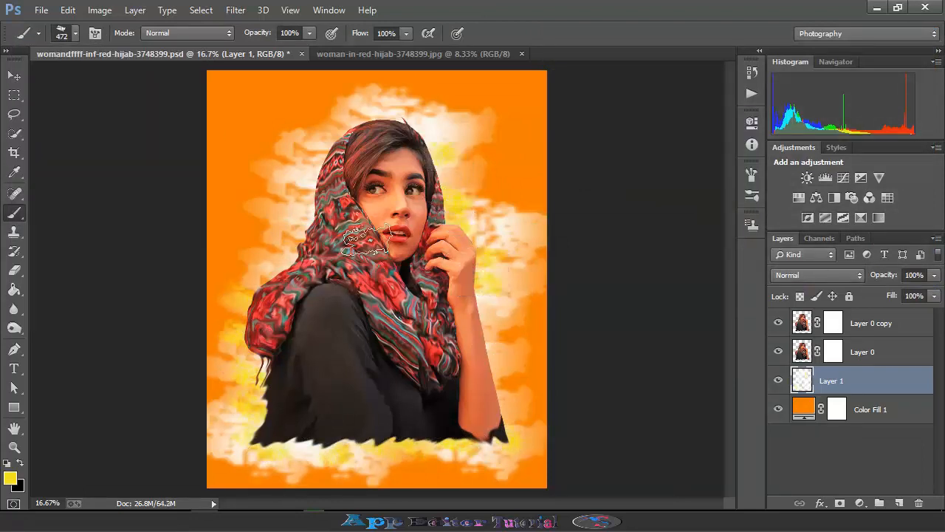
# Step: Switch to cyan and a 384 px brush, and dab patches beside the top of the head and along the garment's bottom edge
pyautogui.click(10, 479)
pyautogui.click(760, 189)
pyautogui.moveTo(760, 189); pyautogui.dragTo(762, 164)
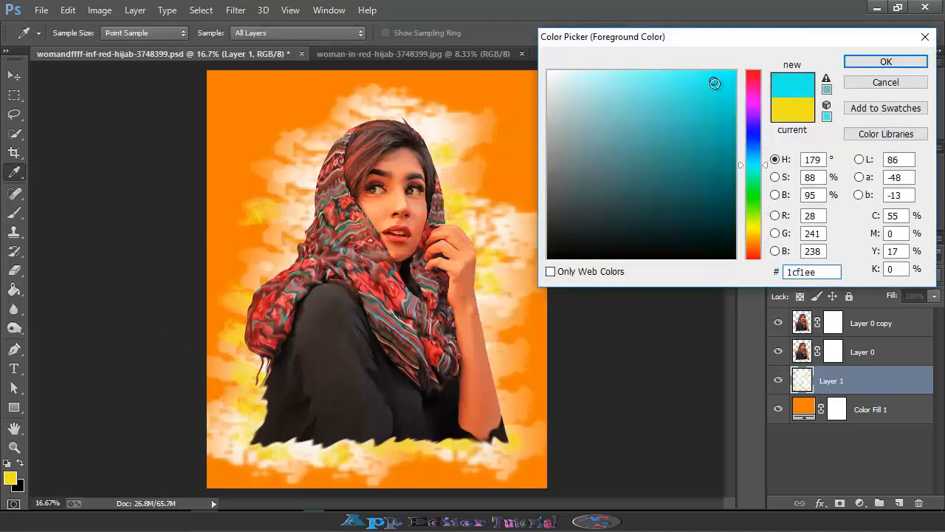
pyautogui.press('Return')
pyautogui.click(74, 32)
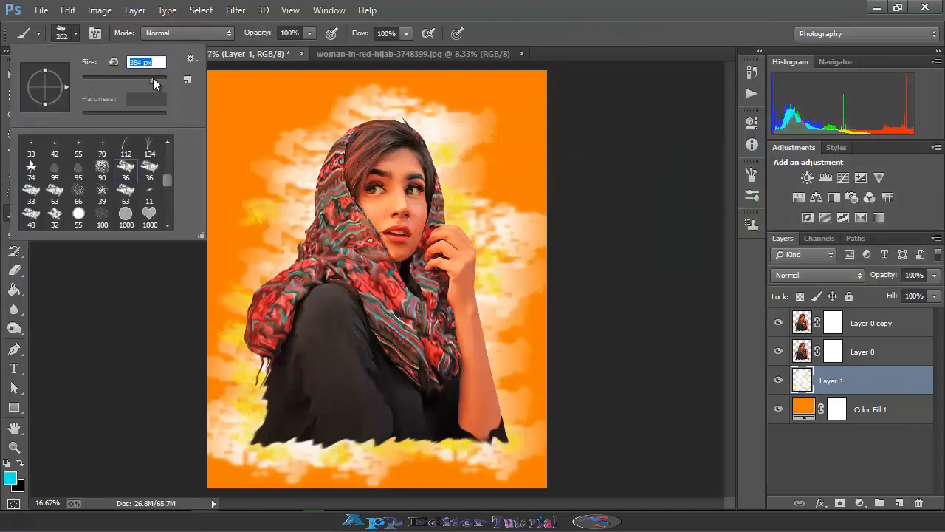
pyautogui.click(327, 120)
pyautogui.click(508, 455)
pyautogui.click(467, 447)
pyautogui.click(406, 451)
pyautogui.click(356, 450)
pyautogui.click(235, 460)
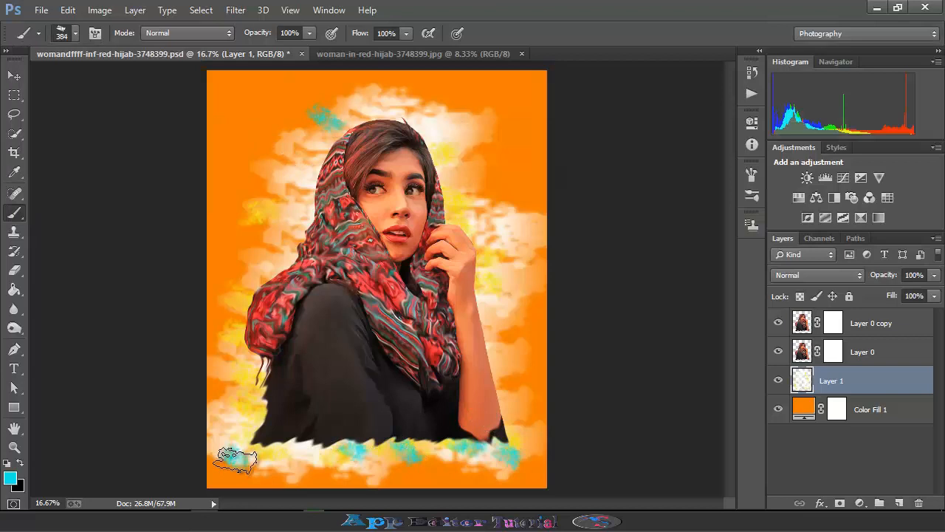
# Step: Dab more cyan patches in the lower corner and on both sides of the scarf, face and raised arm
pyautogui.click(539, 479)
pyautogui.click(501, 198)
pyautogui.click(294, 241)
pyautogui.click(276, 259)
pyautogui.click(465, 227)
pyautogui.click(494, 317)
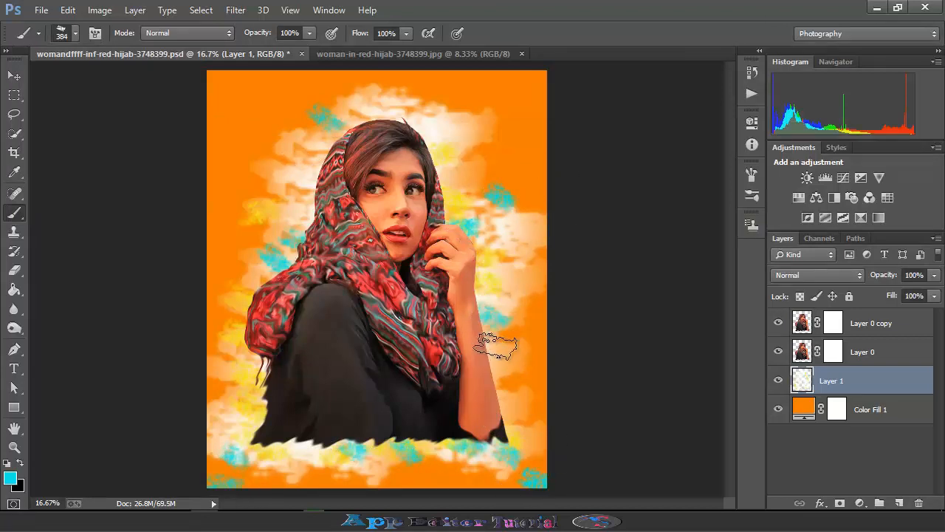
pyautogui.click(446, 170)
# Step: Switch to orange-yellow and the textured 32 px tip enlarged to 384 px, and dab patches around the portrait
pyautogui.click(9, 478)
pyautogui.click(754, 227)
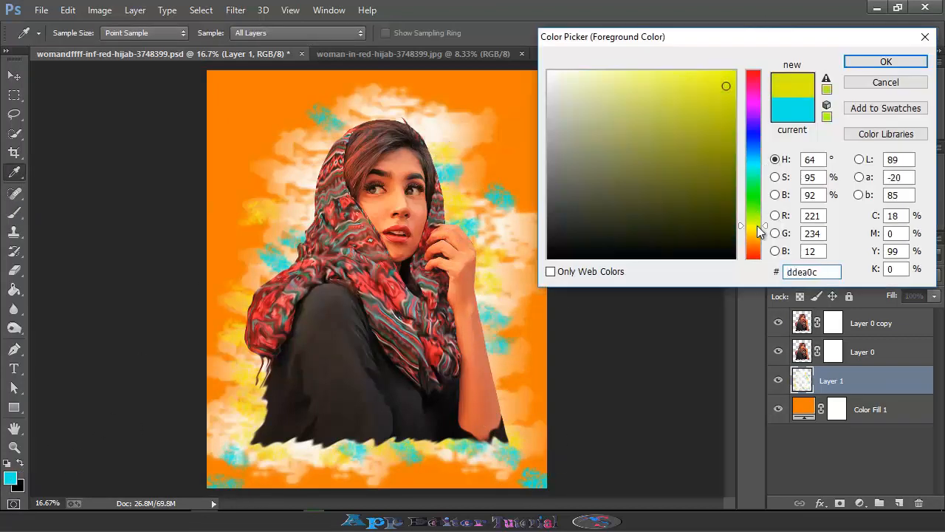
pyautogui.click(753, 236)
pyautogui.click(730, 76)
pyautogui.click(861, 64)
pyautogui.click(76, 36)
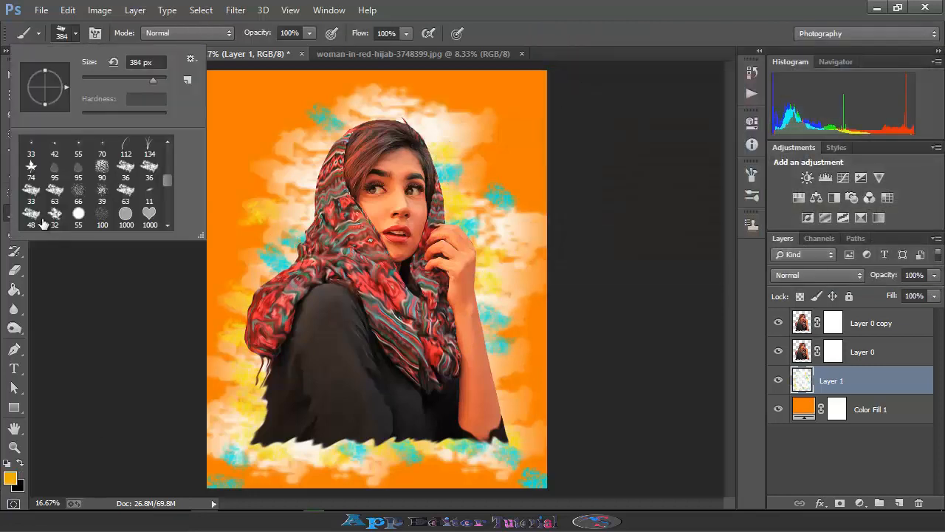
pyautogui.click(53, 214)
pyautogui.click(148, 81)
pyautogui.click(252, 190)
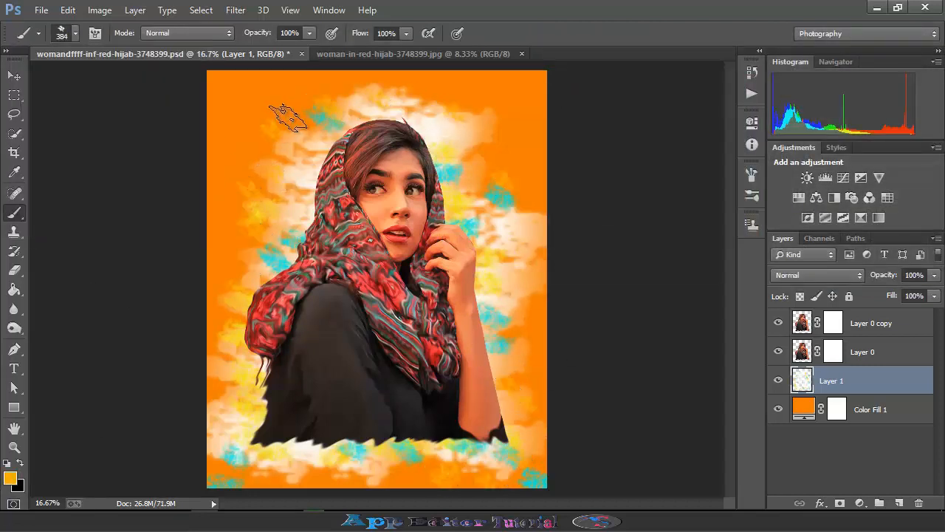
# Step: Dab orange-yellow patches along the background's outer edges with the textured 90 px tip enlarged to 384 px
pyautogui.click(77, 36)
pyautogui.click(102, 170)
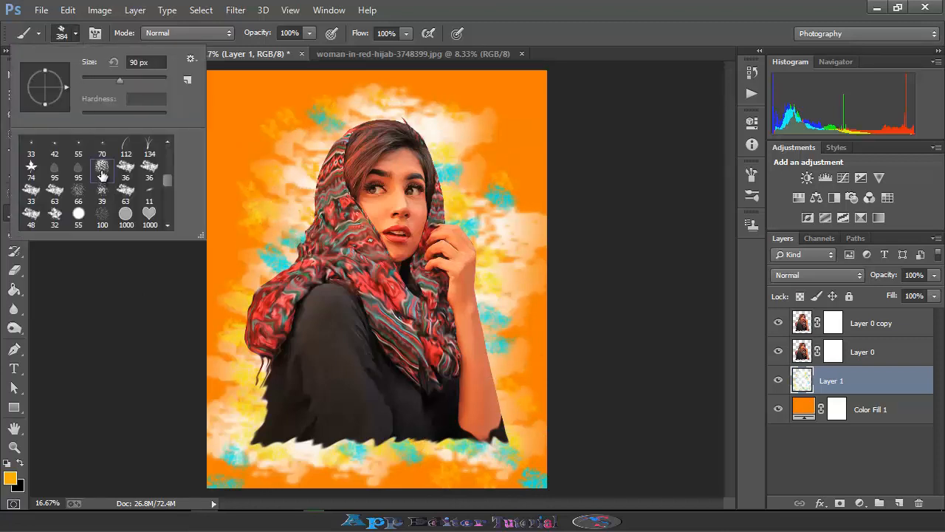
pyautogui.click(527, 204)
pyautogui.moveTo(141, 82); pyautogui.dragTo(153, 81)
pyautogui.click(76, 34)
pyautogui.click(222, 297)
pyautogui.click(213, 370)
# Step: Paint cream (#efe8d9) speckles around the outer background with the textured 36 px tip enlarged to 349 px
pyautogui.click(76, 34)
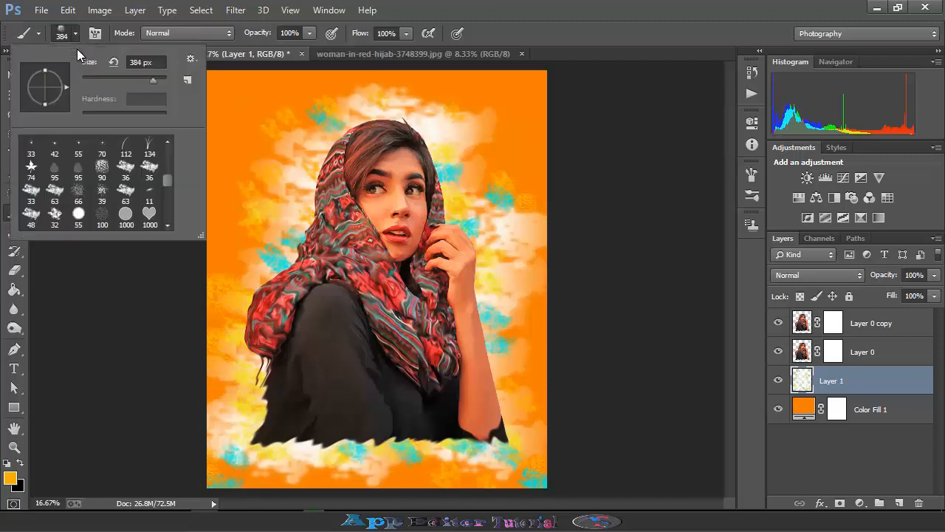
pyautogui.scroll(-5, 118, 201)
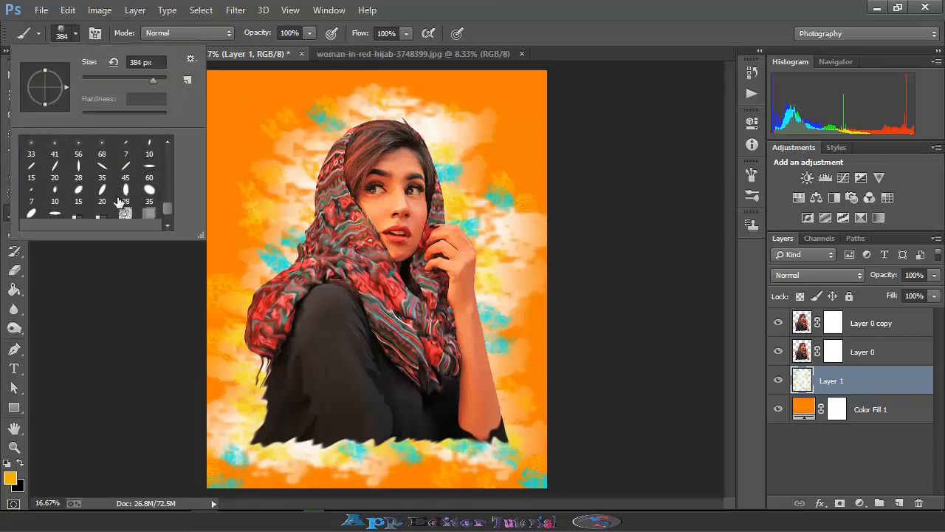
pyautogui.scroll(4, 118, 201)
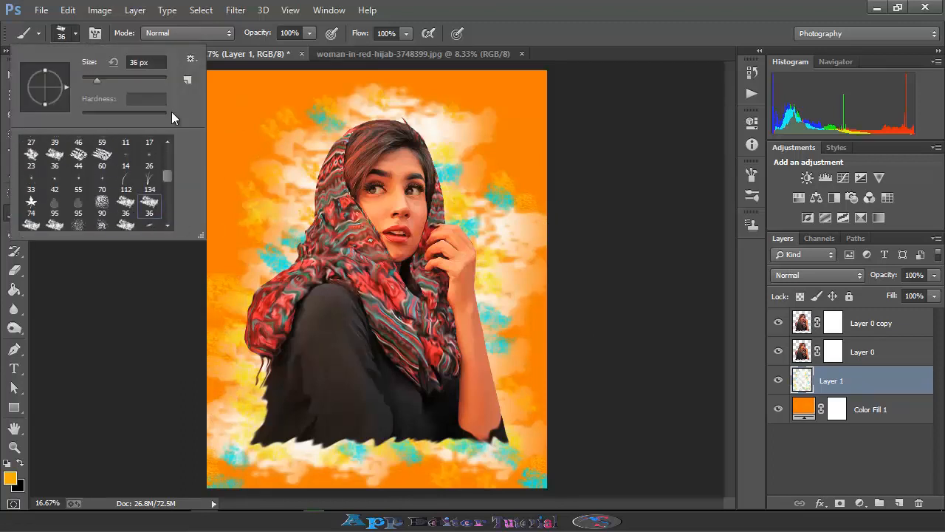
pyautogui.click(508, 150)
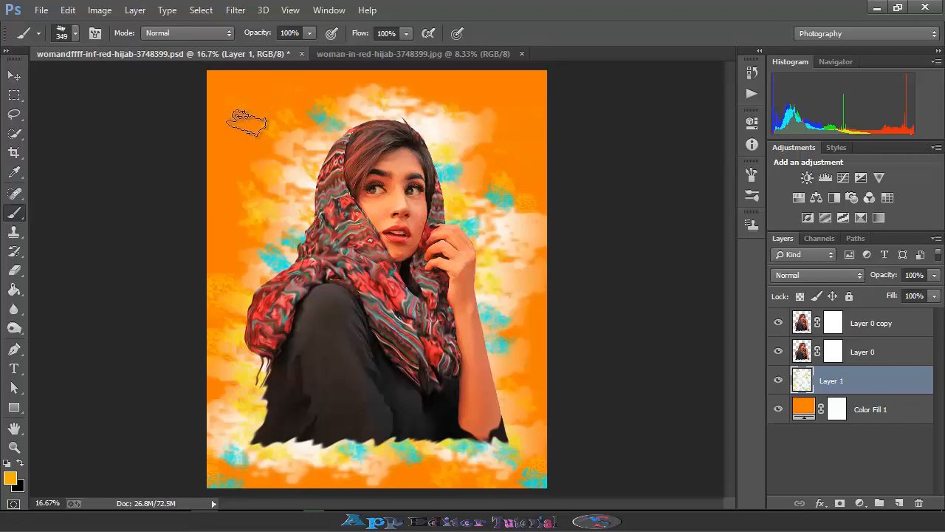
pyautogui.click(10, 478)
pyautogui.click(566, 83)
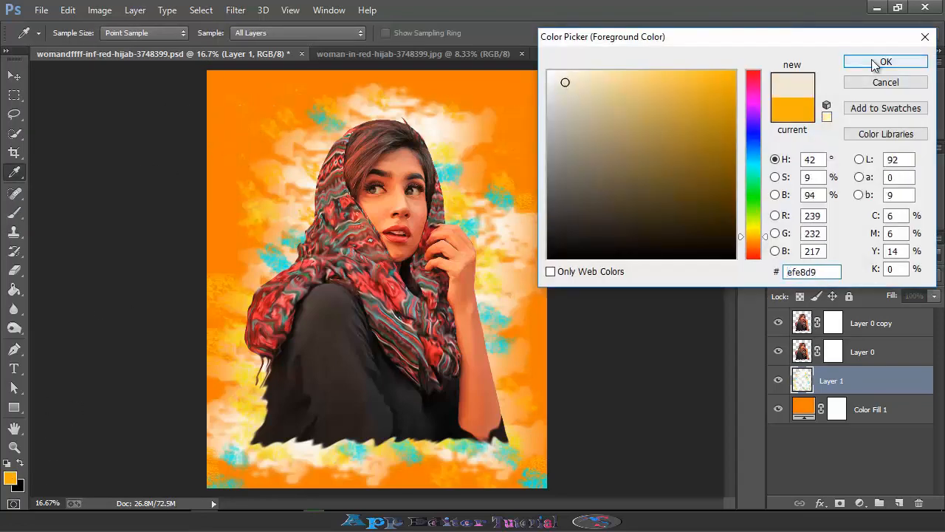
pyautogui.press('Return')
pyautogui.moveTo(231, 192)
pyautogui.mouseDown()
pyautogui.moveTo(233, 252)
pyautogui.moveTo(243, 97)
pyautogui.moveTo(336, 102)
pyautogui.moveTo(506, 121)
pyautogui.moveTo(529, 217)
pyautogui.moveTo(533, 449)
pyautogui.moveTo(333, 487)
pyautogui.moveTo(252, 464)
pyautogui.mouseUp()
pyautogui.moveTo(313, 113); pyautogui.dragTo(230, 179)
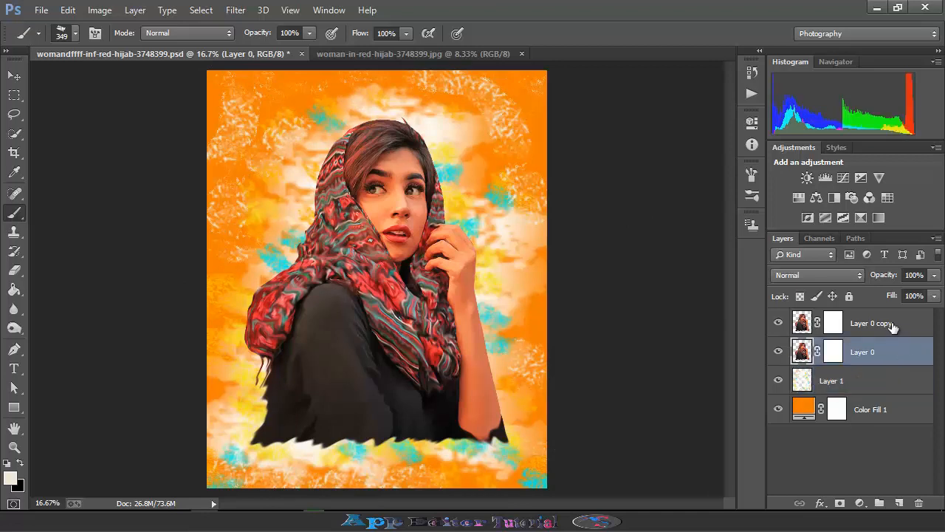
# Step: Smudge the background patches on Layer 1 at 49% strength with the 46 px spatter tip enlarged to 261 px
pyautogui.click(15, 326)
pyautogui.rightClick(15, 310)
pyautogui.click(74, 334)
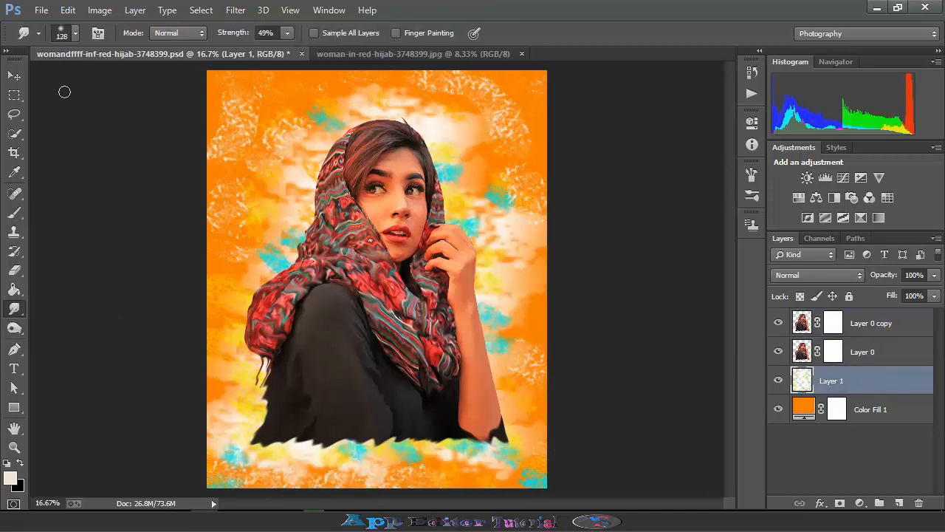
pyautogui.click(74, 34)
pyautogui.scroll(-3, 68, 202)
pyautogui.click(78, 201)
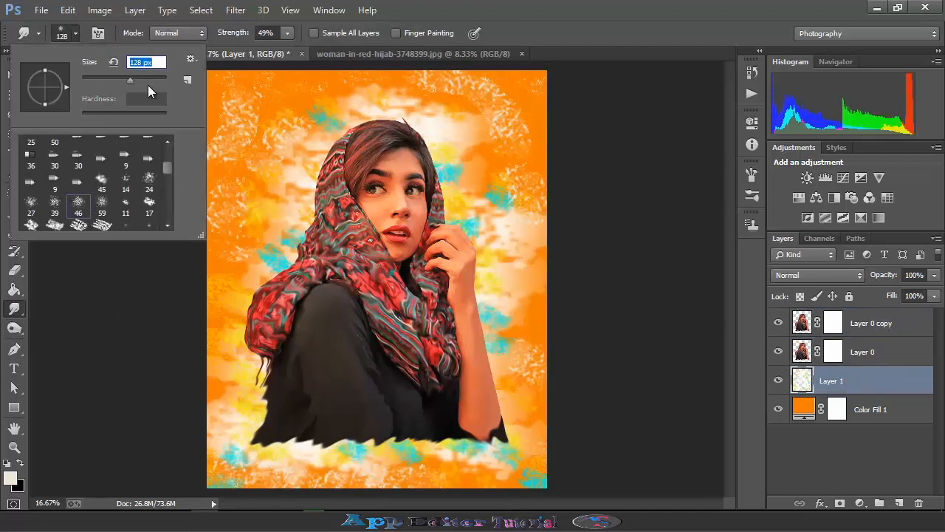
pyautogui.click(527, 478)
pyautogui.moveTo(508, 469)
pyautogui.mouseDown()
pyautogui.moveTo(256, 458)
pyautogui.moveTo(254, 480)
pyautogui.mouseUp()
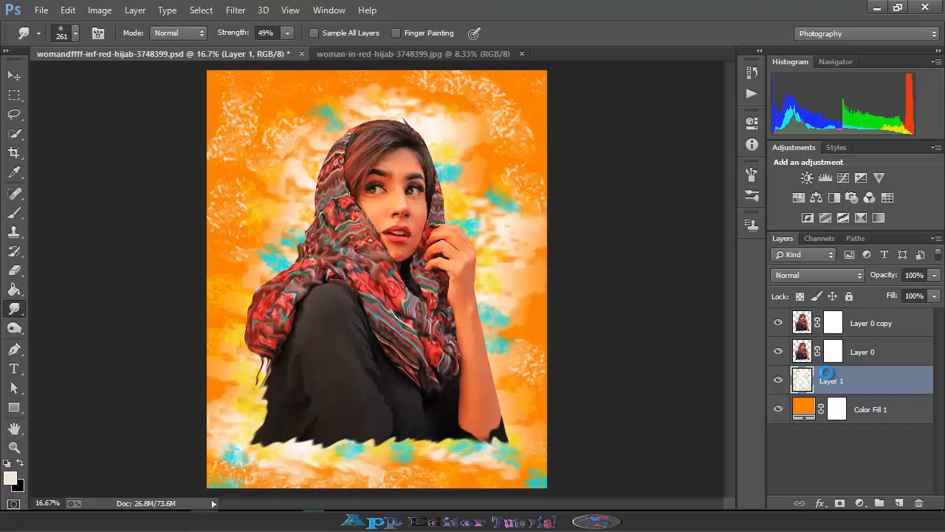
# Step: Add a new layer above Layer 0 copy and switch to the Brush with a near-white foreground color
pyautogui.click(872, 327)
pyautogui.hotkey('ctrl', 'shift', 'alt', 'n')
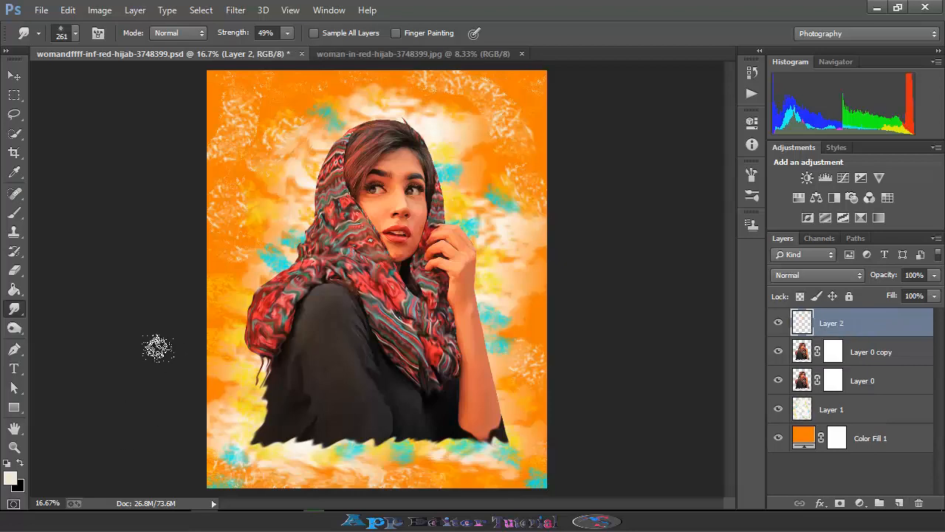
pyautogui.click(11, 478)
pyautogui.click(552, 75)
pyautogui.click(887, 61)
pyautogui.click(14, 212)
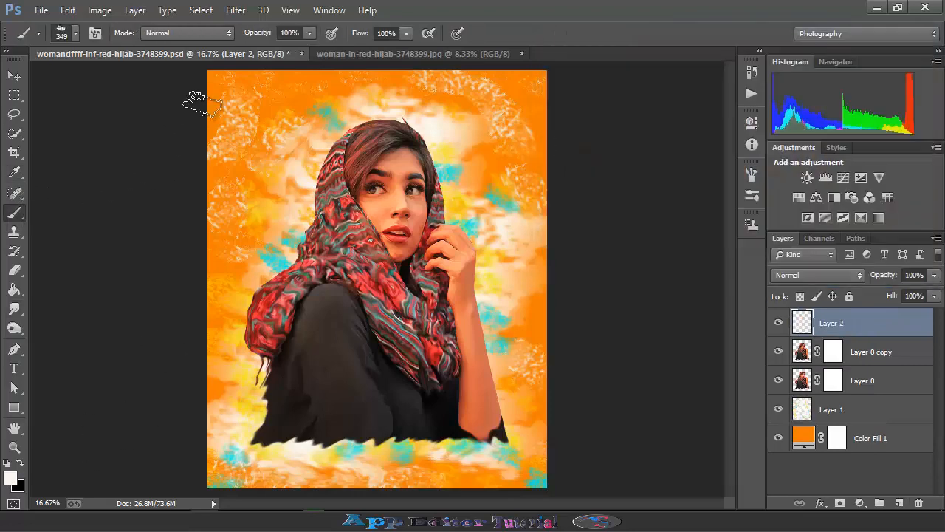
# Step: Paint white speckles over the garment's lower corner and side edge, the raised hand and the scarf's outline with the 349 px tip
pyautogui.click(431, 434)
pyautogui.click(265, 435)
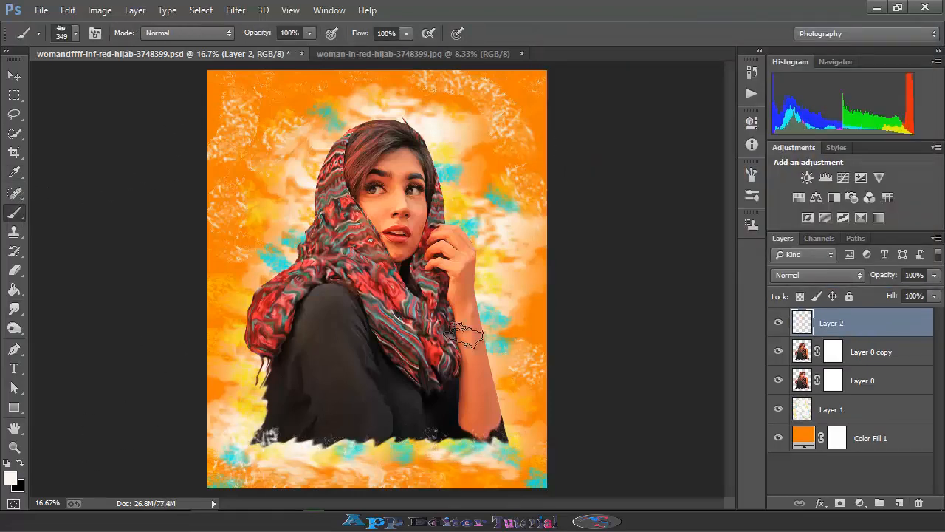
pyautogui.moveTo(239, 295)
pyautogui.mouseDown()
pyautogui.moveTo(226, 344)
pyautogui.moveTo(250, 400)
pyautogui.moveTo(246, 425)
pyautogui.mouseUp()
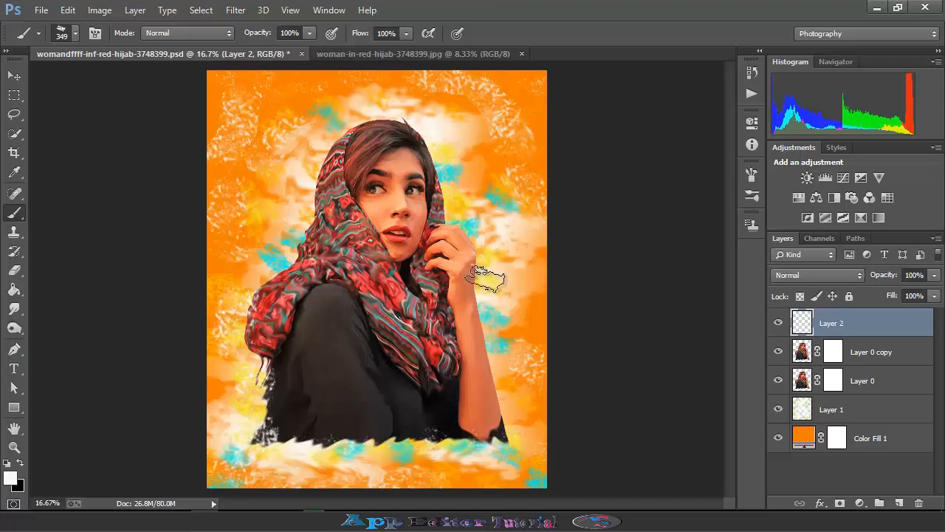
pyautogui.moveTo(485, 279)
pyautogui.mouseDown()
pyautogui.moveTo(455, 174)
pyautogui.moveTo(381, 111)
pyautogui.moveTo(305, 161)
pyautogui.mouseUp()
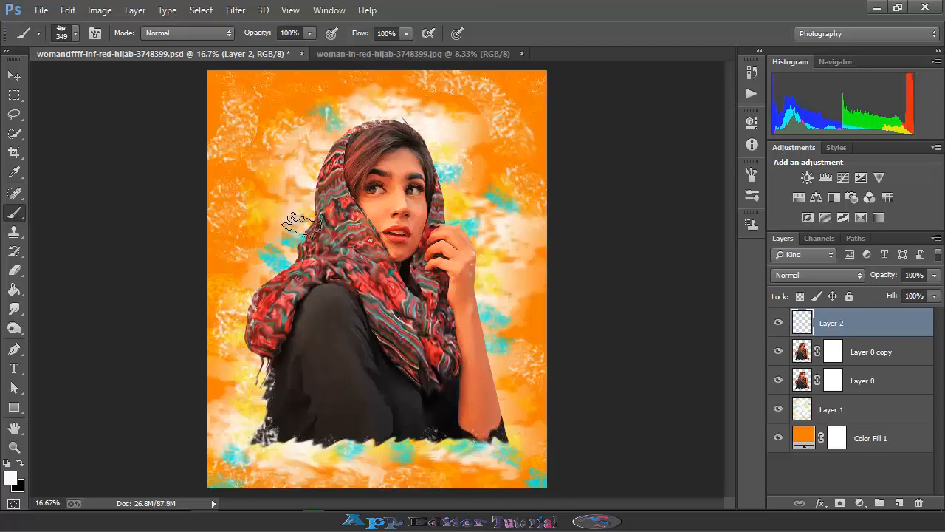
# Step: Dab soft white haze in the corners and across the lower edge with 367 px and 1447 px tips, and set the layer's fill to 83%
pyautogui.click(72, 38)
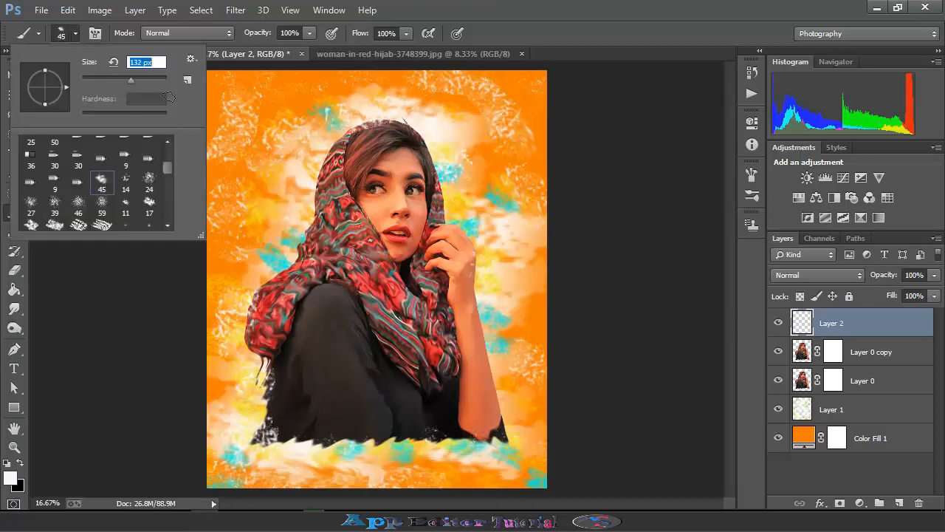
pyautogui.click(539, 79)
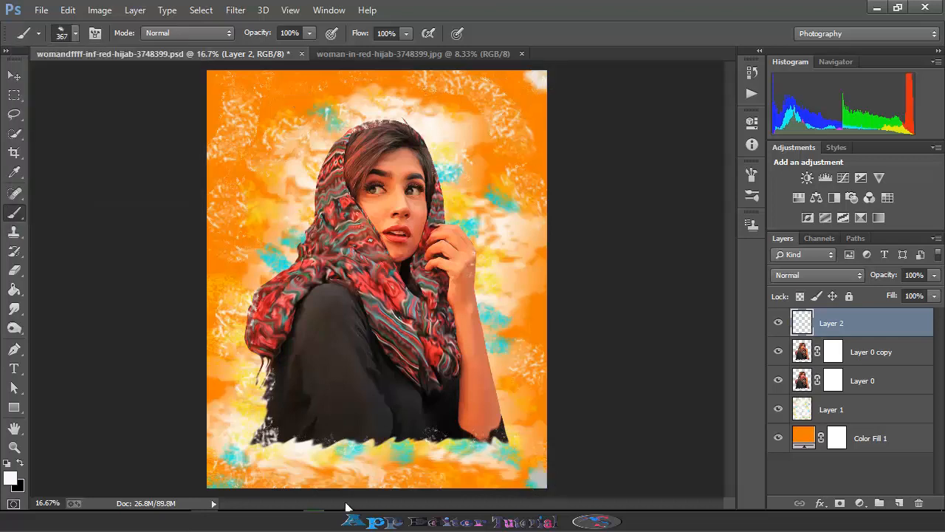
pyautogui.click(75, 33)
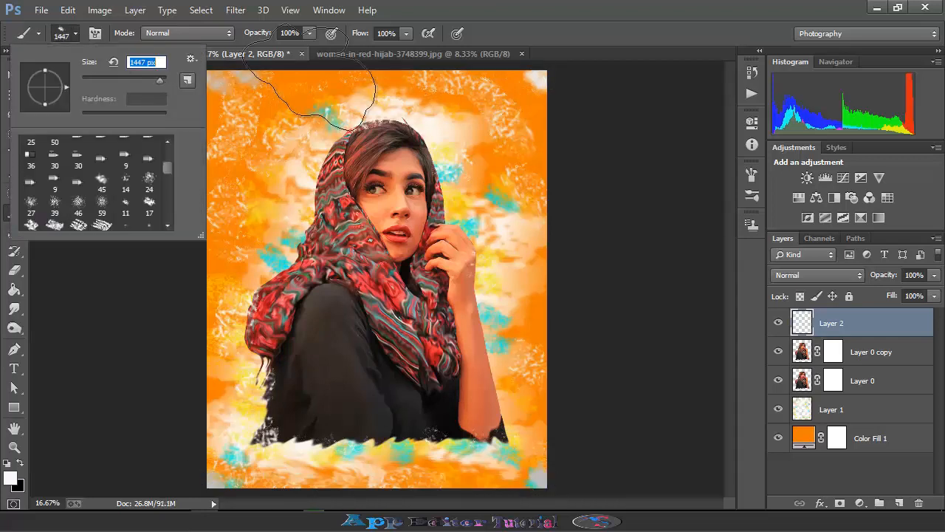
pyautogui.click(312, 89)
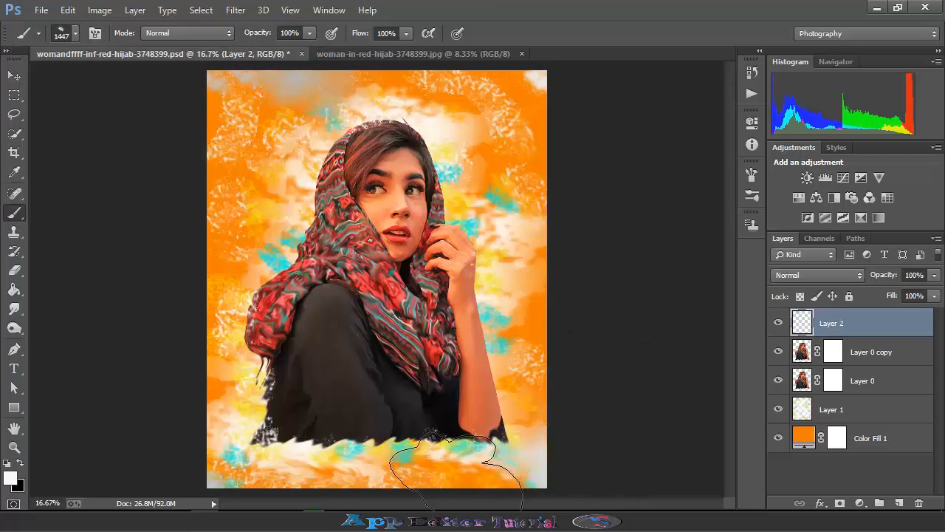
pyautogui.click(331, 449)
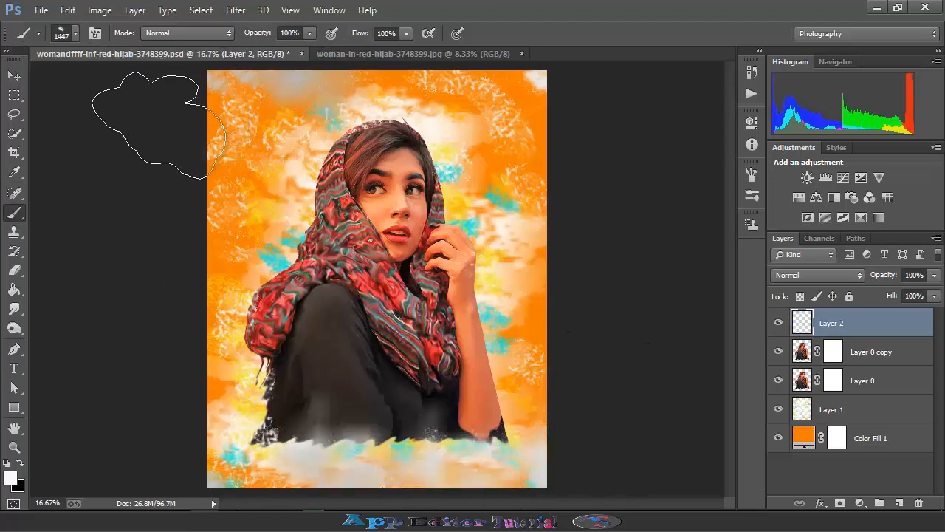
pyautogui.moveTo(935, 296); pyautogui.dragTo(923, 316)
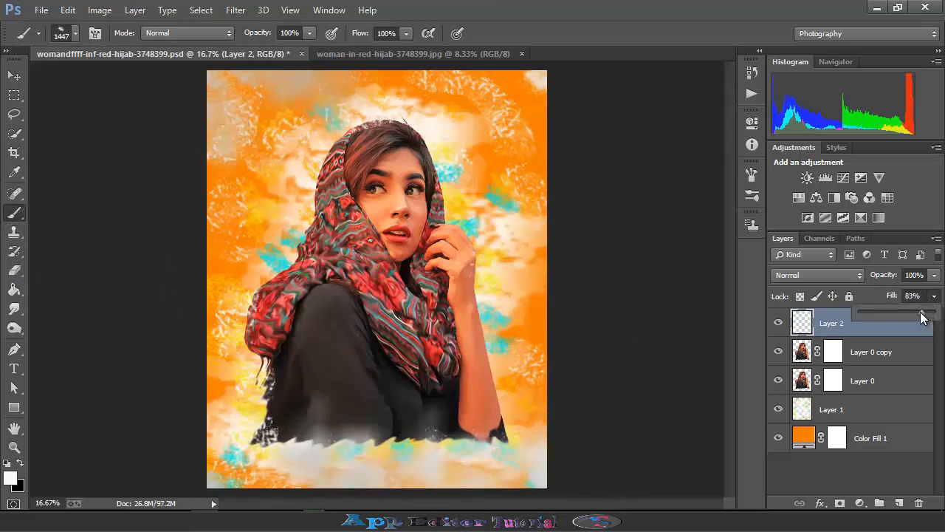
# Step: Switch to yellow and the textured 23 px tip enlarged to 402 px, and dab patches in the corners and along the canvas edges
pyautogui.click(76, 34)
pyautogui.click(38, 191)
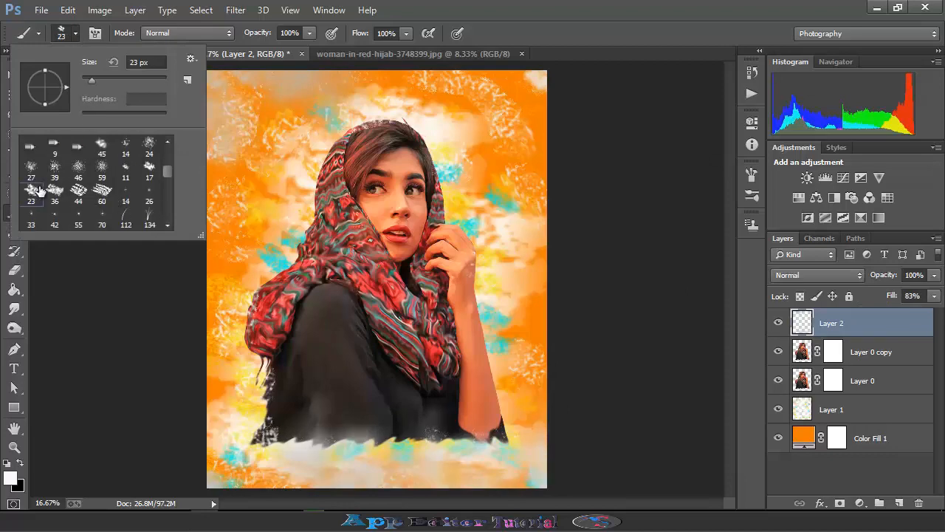
pyautogui.click(9, 480)
pyautogui.click(750, 217)
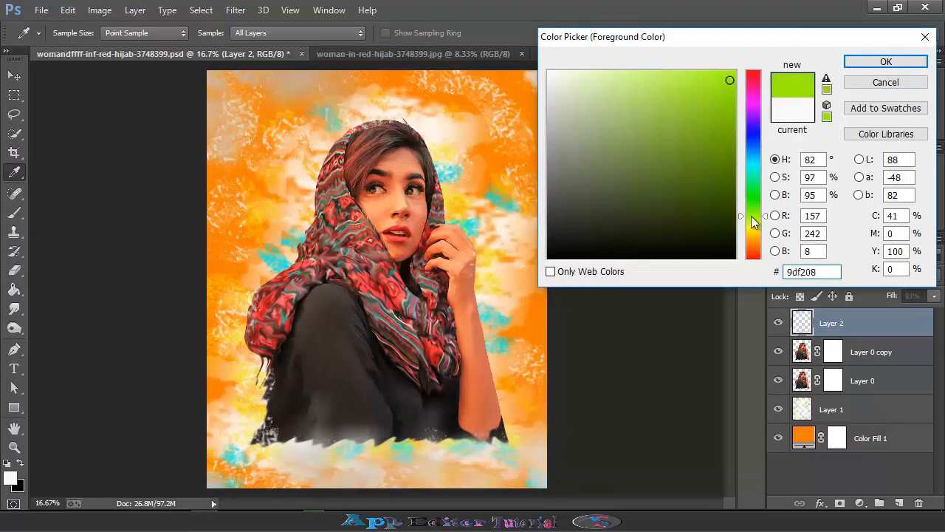
pyautogui.moveTo(752, 218); pyautogui.dragTo(762, 169)
pyautogui.click(752, 239)
pyautogui.click(886, 61)
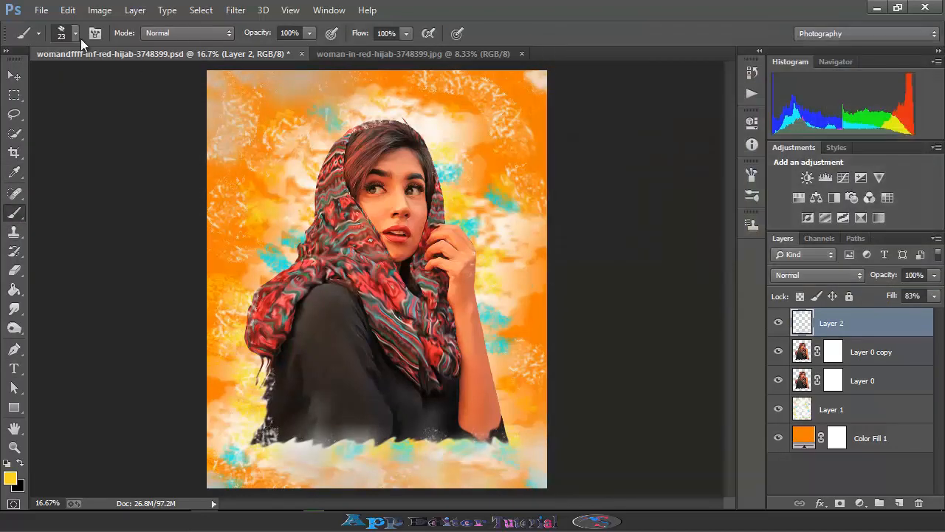
pyautogui.click(75, 34)
pyautogui.moveTo(136, 80); pyautogui.dragTo(147, 81)
pyautogui.click(522, 419)
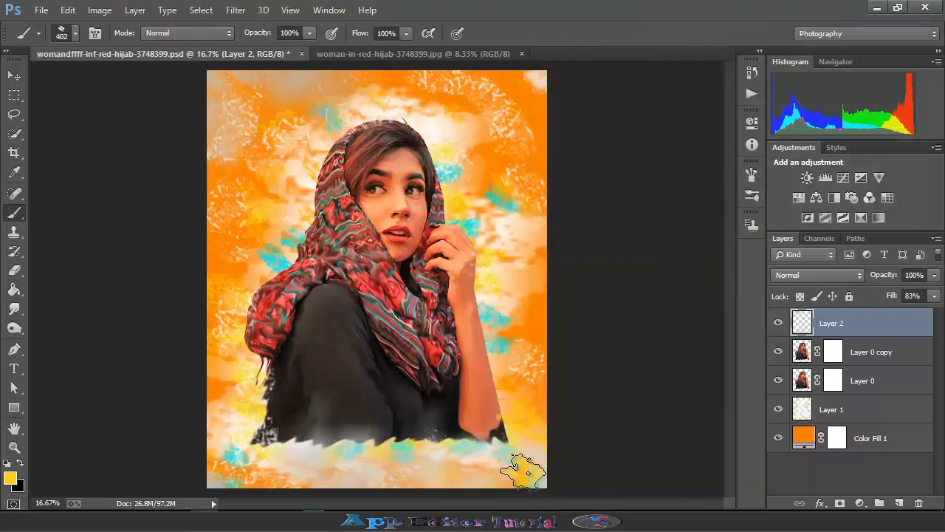
pyautogui.click(226, 88)
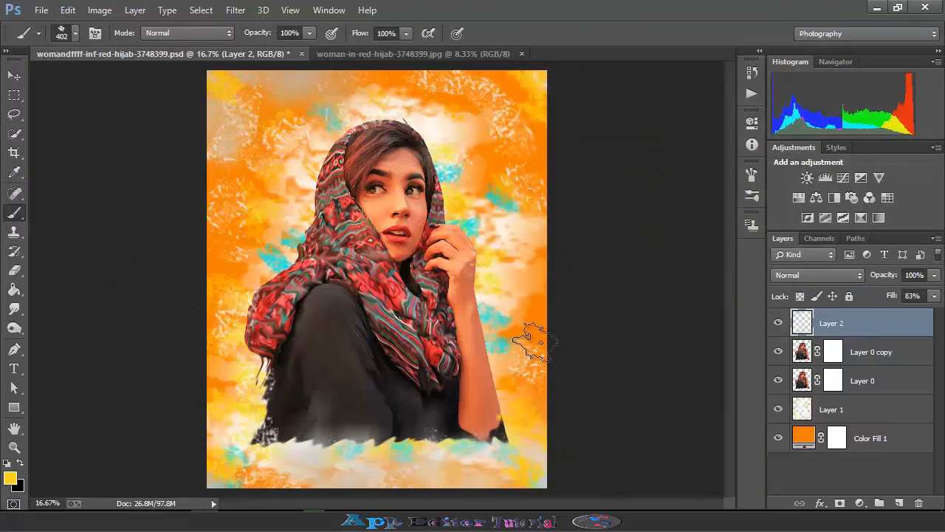
# Step: Burn the brushwork on Layer 2 with a 472 px tip, using the Midtones range at 50% exposure
pyautogui.hotkey('ctrl', '+')
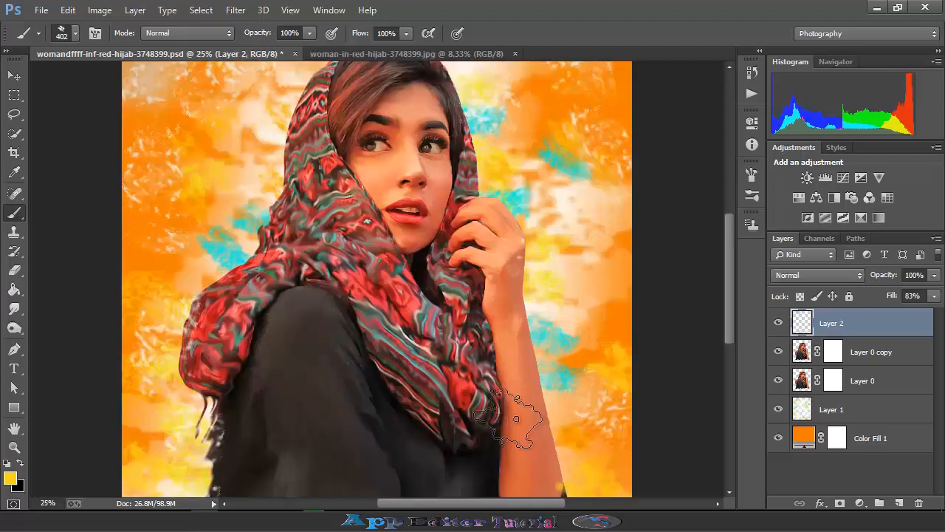
pyautogui.click(14, 328)
pyautogui.scroll(-4, 151, 281)
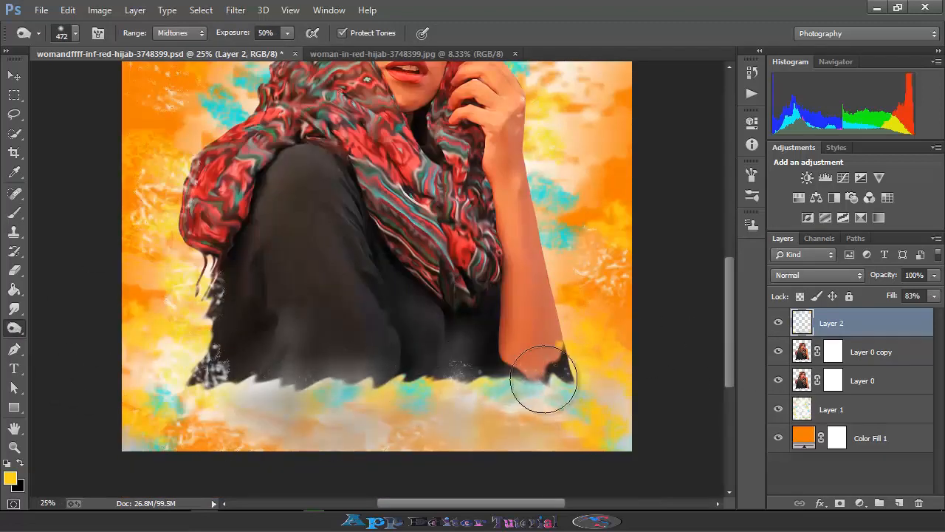
pyautogui.scroll(7, 568, 362)
pyautogui.scroll(3, 320, 106)
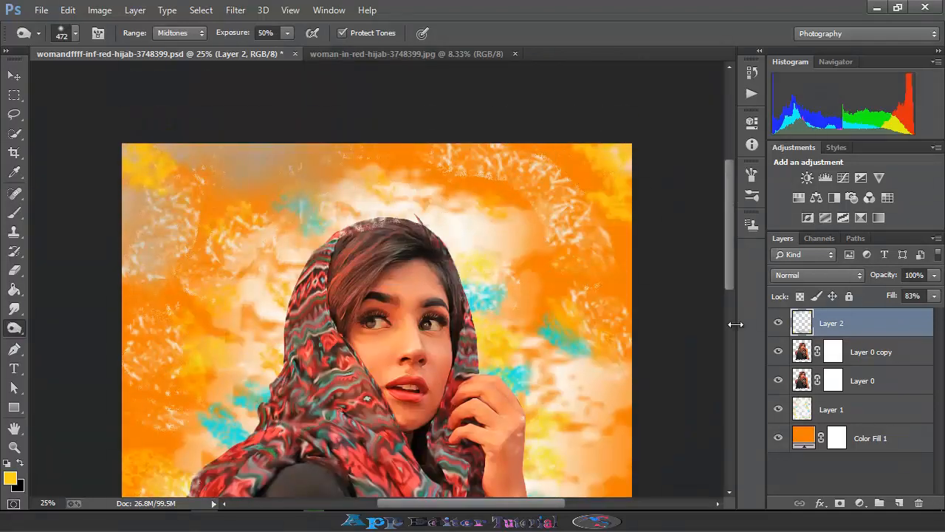
# Step: Burn the background patches on Layer 1 around the portrait with the same 472 px tip
pyautogui.click(824, 413)
pyautogui.scroll(-5, 583, 317)
pyautogui.scroll(-5, 152, 211)
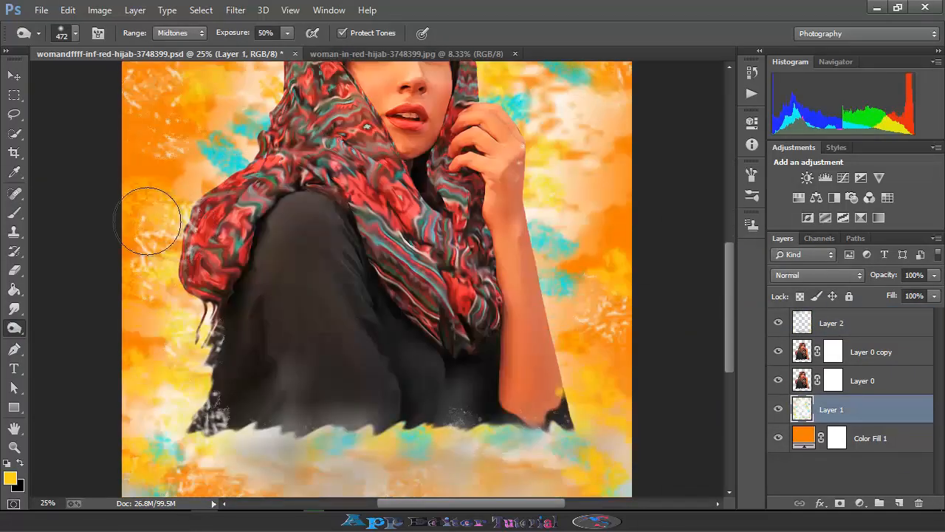
pyautogui.scroll(-1, 384, 399)
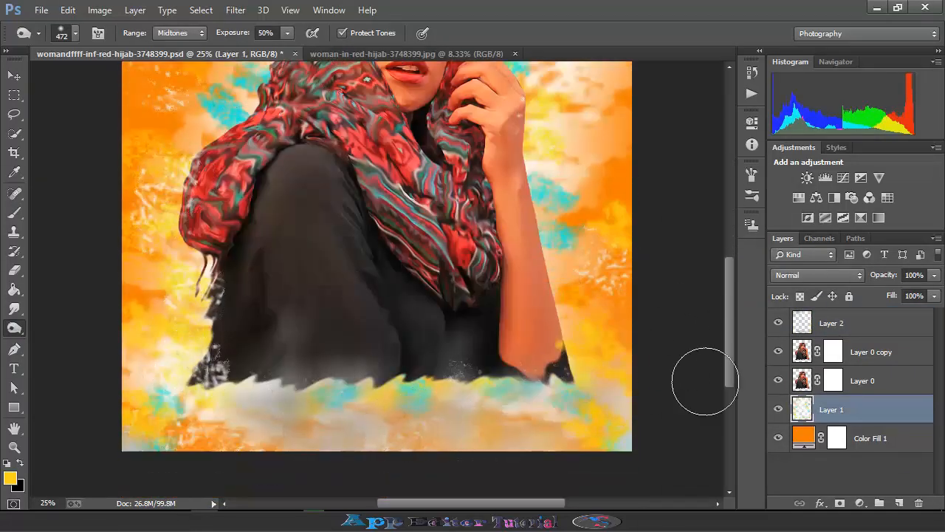
# Step: On Layer 2, use the 314 px Eraser on the white haze over the lower garment
pyautogui.click(822, 326)
pyautogui.click(15, 269)
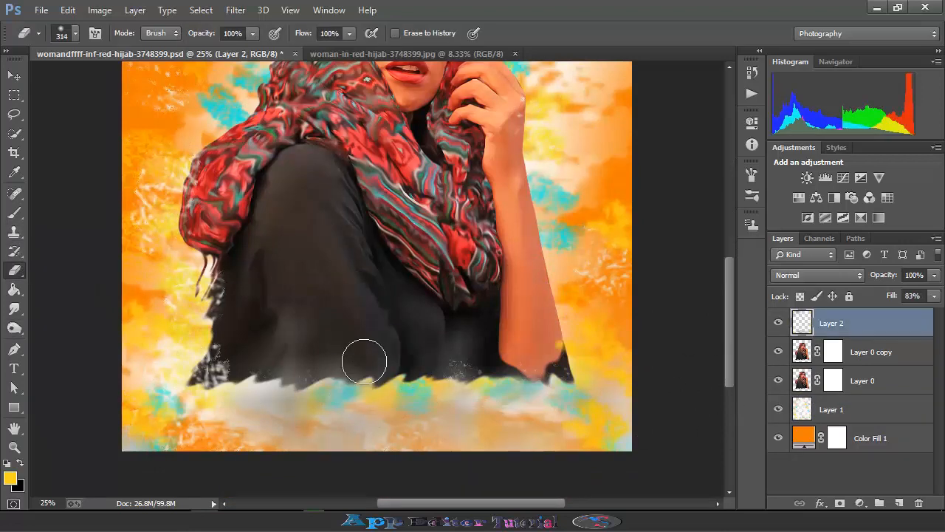
pyautogui.scroll(7, 275, 353)
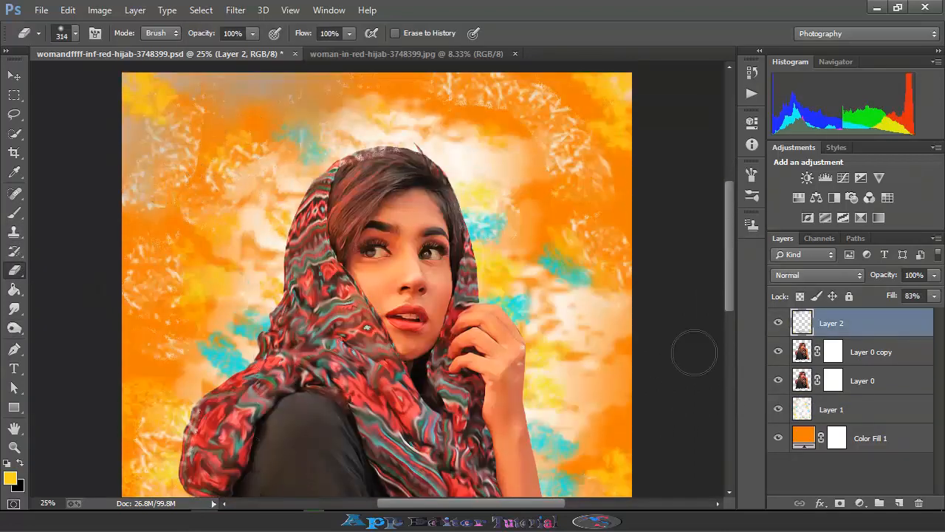
pyautogui.scroll(-7, 694, 353)
pyautogui.scroll(-1, 611, 382)
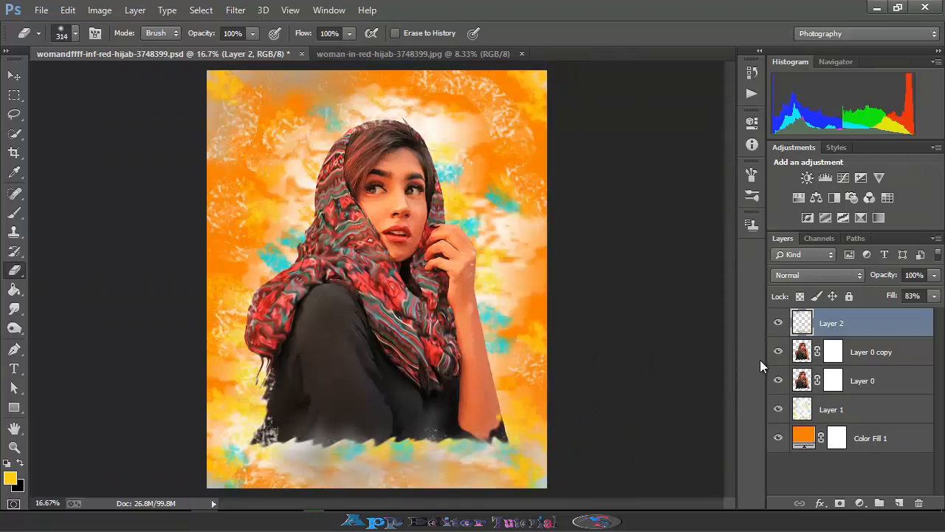
# Step: Add an empty layer above Layer 0 copy and load the portrait's outline as a selection
pyautogui.scroll(2, 416, 334)
pyautogui.press('o')
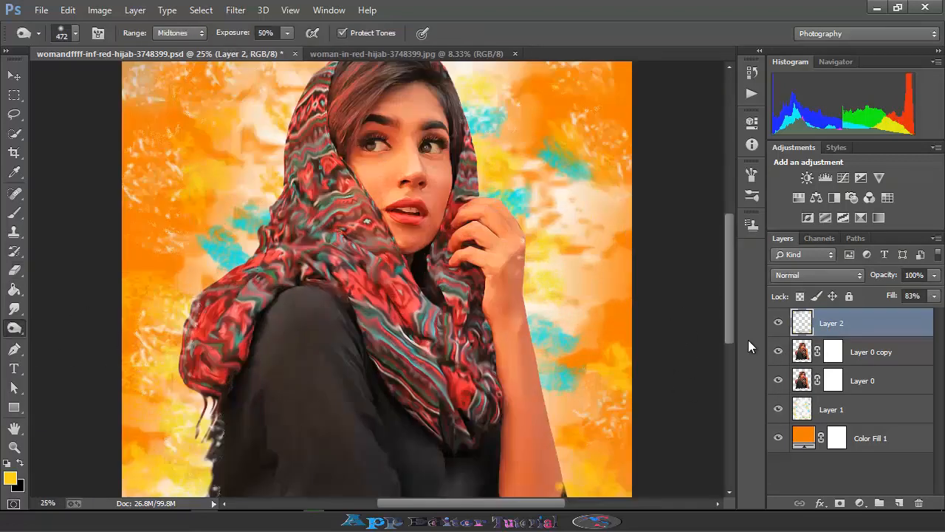
pyautogui.click(871, 352)
pyautogui.scroll(-1, 280, 358)
pyautogui.scroll(2, 333, 387)
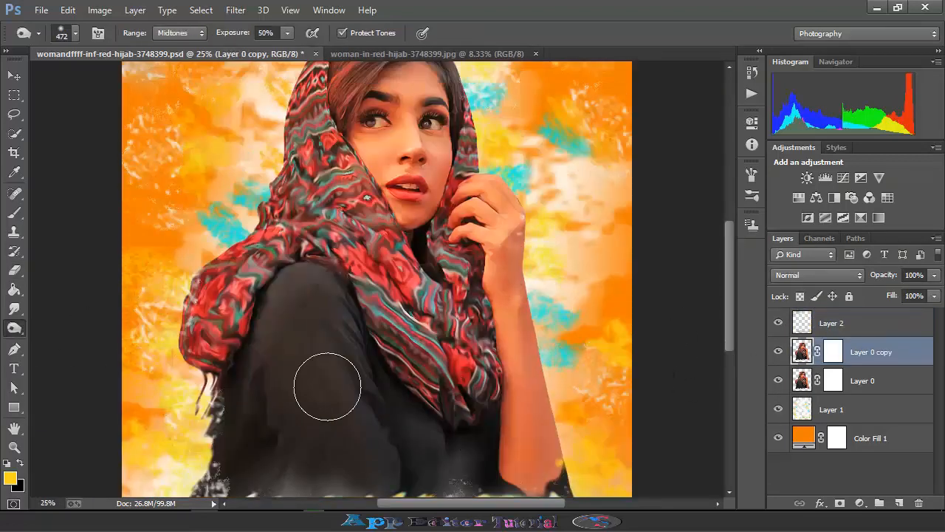
pyautogui.scroll(-3, 337, 386)
pyautogui.scroll(4, 612, 411)
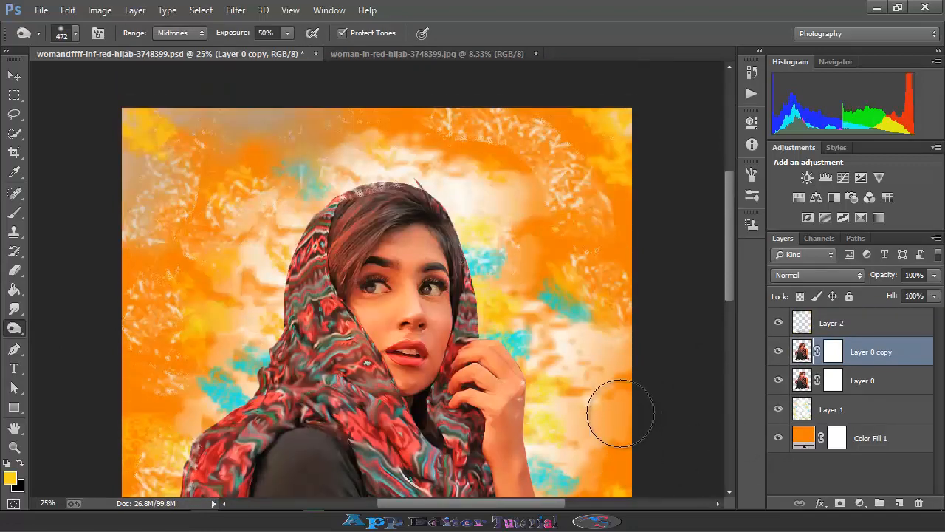
pyautogui.scroll(-4, 608, 411)
pyautogui.scroll(4, 264, 311)
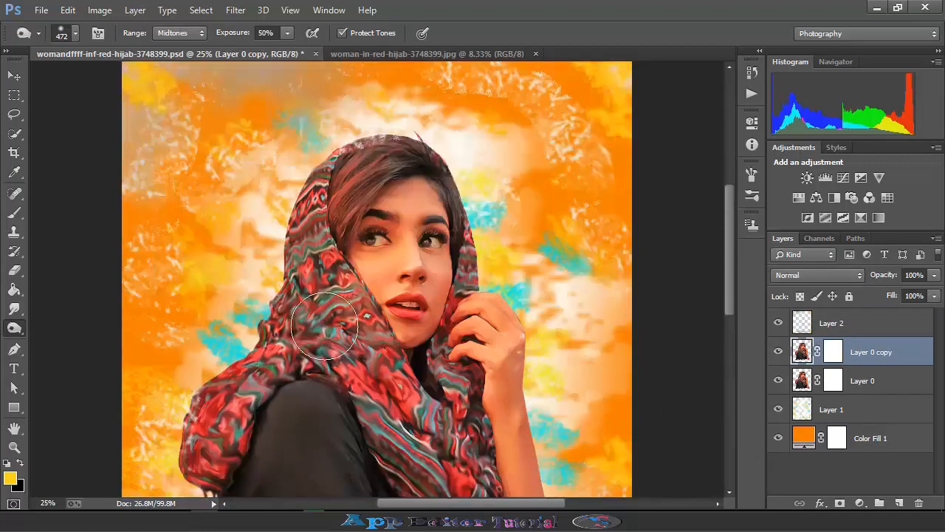
pyautogui.hotkey('ctrl', 'shift', 'alt', 'n')
pyautogui.keyDown('ctrl'); pyautogui.click(802, 381); pyautogui.keyUp('ctrl')
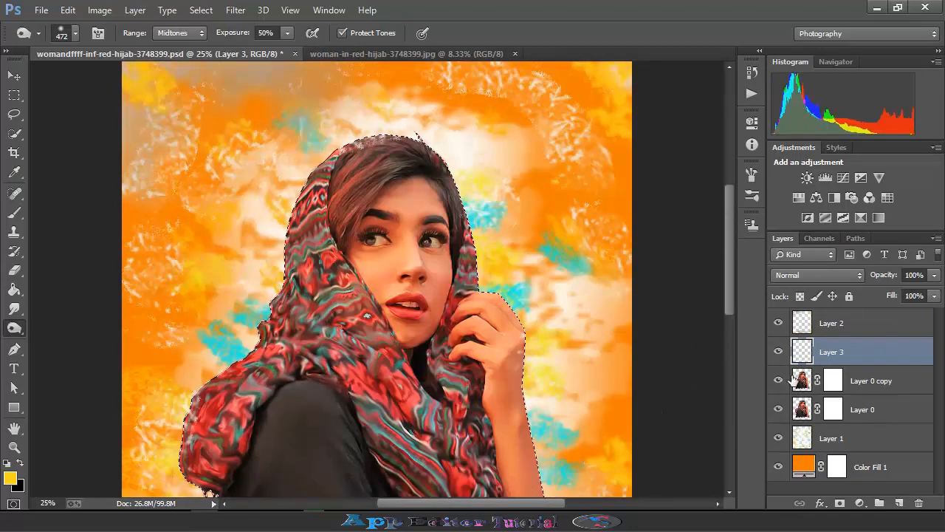
# Step: Paint yellow inside the scarf and sleeve edges on the new layer with the soft round 402 px tip, using Soft Light blending
pyautogui.press('b')
pyautogui.click(74, 32)
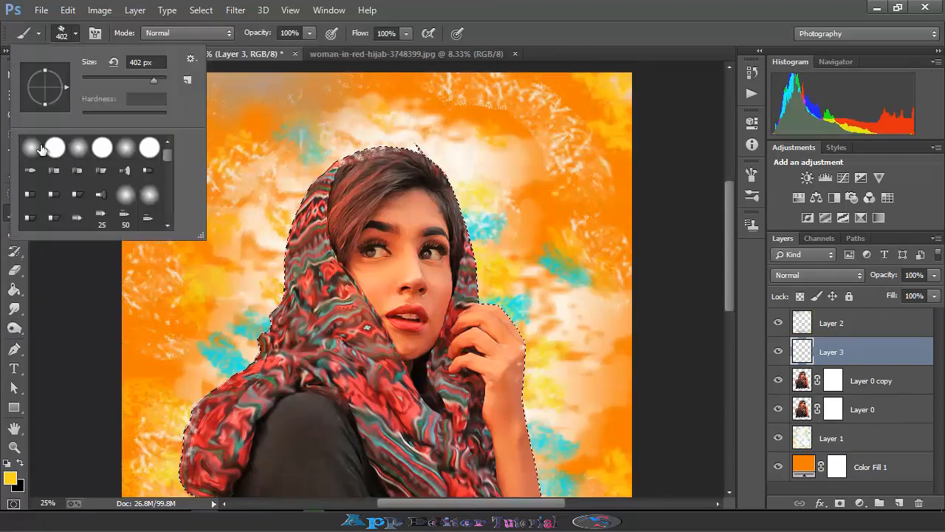
pyautogui.click(338, 126)
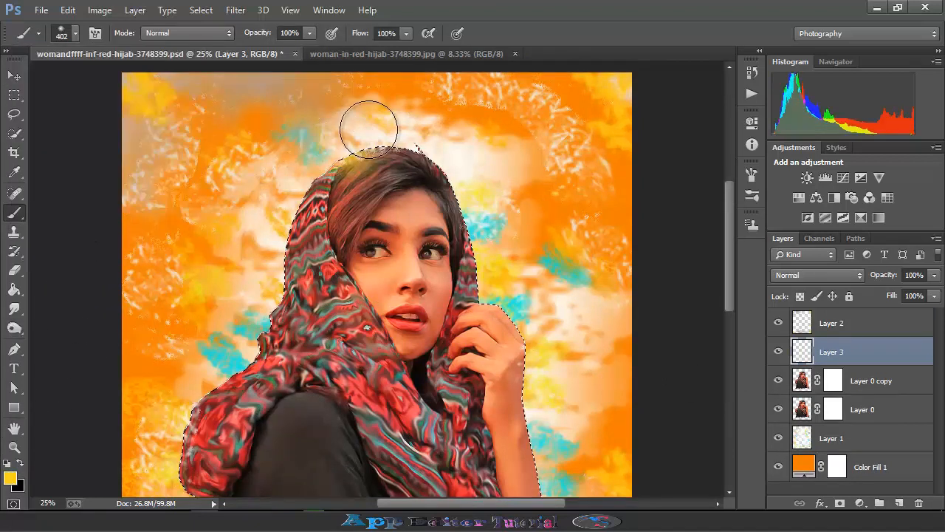
pyautogui.moveTo(369, 120)
pyautogui.mouseDown()
pyautogui.moveTo(280, 193)
pyautogui.moveTo(269, 294)
pyautogui.moveTo(221, 366)
pyautogui.mouseUp()
pyautogui.click(818, 274)
pyautogui.click(813, 199)
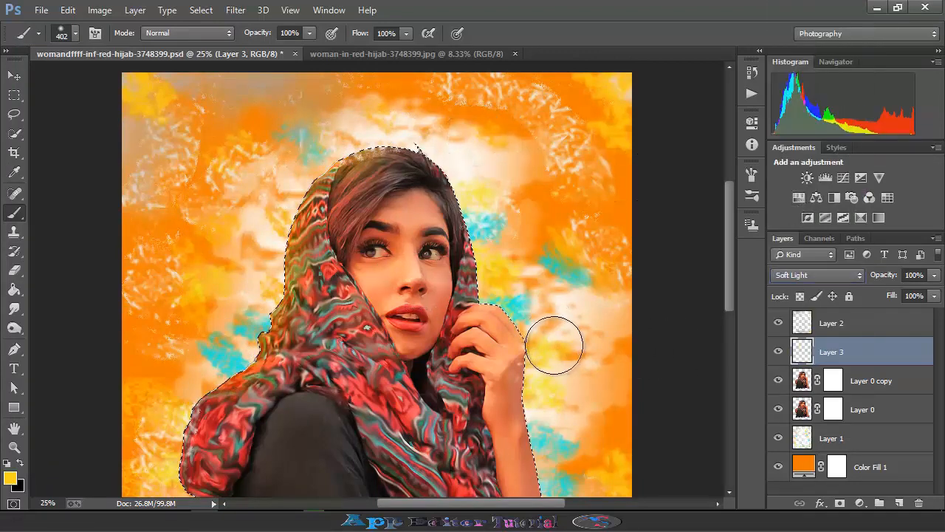
pyautogui.scroll(-3, 553, 342)
pyautogui.click(192, 425)
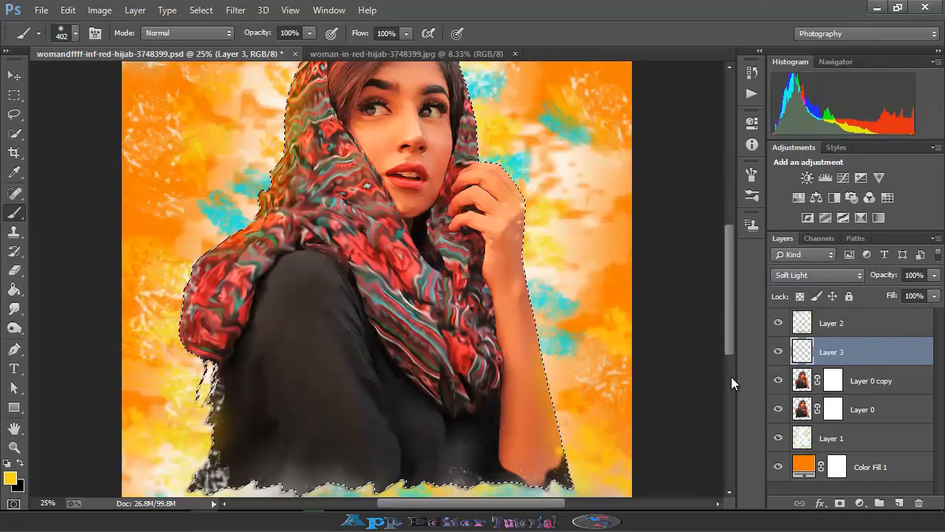
# Step: Add another layer above Layer 3 and paint light blue along the garment's ragged lower edge inside the selection
pyautogui.click(899, 503)
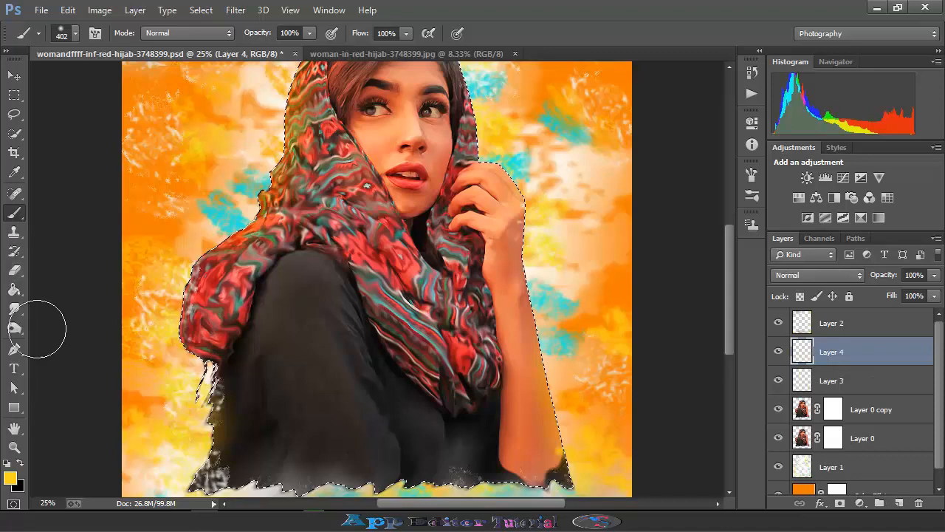
pyautogui.click(11, 479)
pyautogui.scroll(-3, 643, 338)
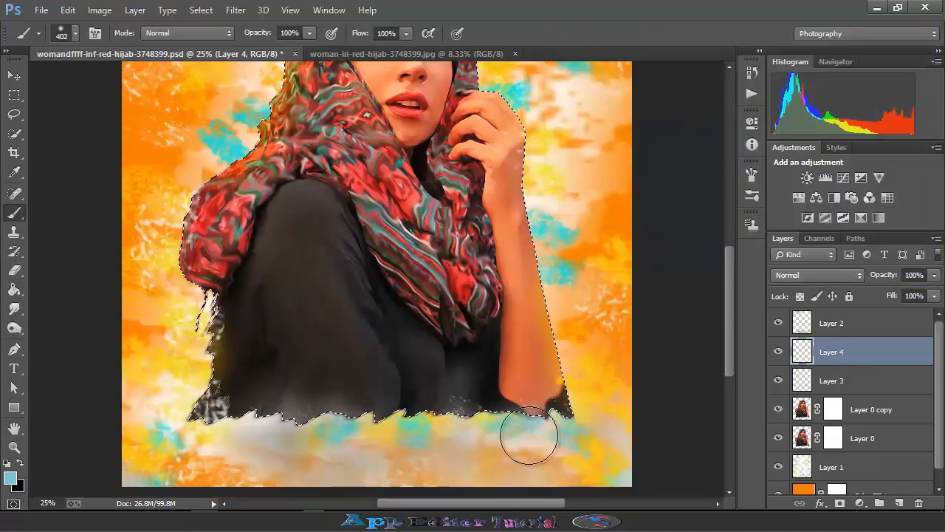
pyautogui.moveTo(527, 437)
pyautogui.mouseDown()
pyautogui.moveTo(296, 426)
pyautogui.moveTo(200, 433)
pyautogui.mouseUp()
# Step: Try Soft Light on Layer 4, settle on the Difference blend mode, and deselect the portrait outline
pyautogui.click(827, 275)
pyautogui.click(788, 196)
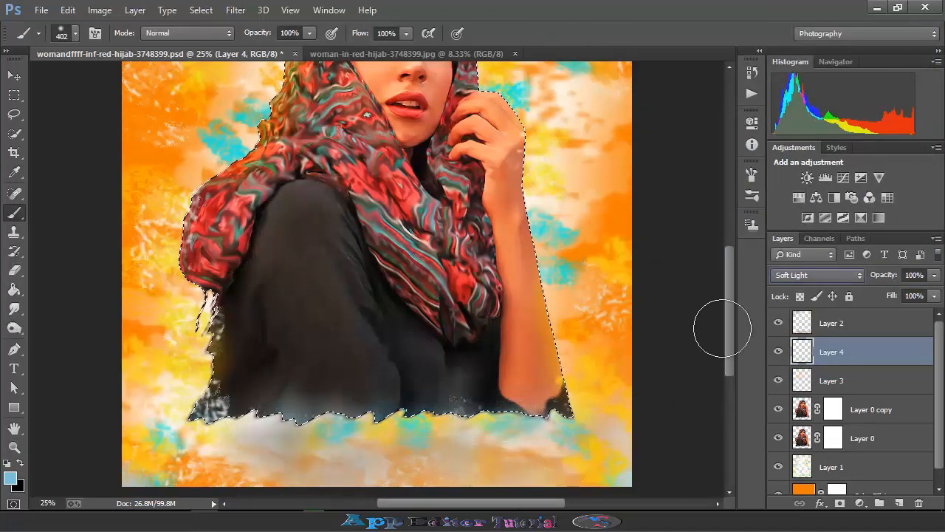
pyautogui.click(788, 275)
pyautogui.click(795, 277)
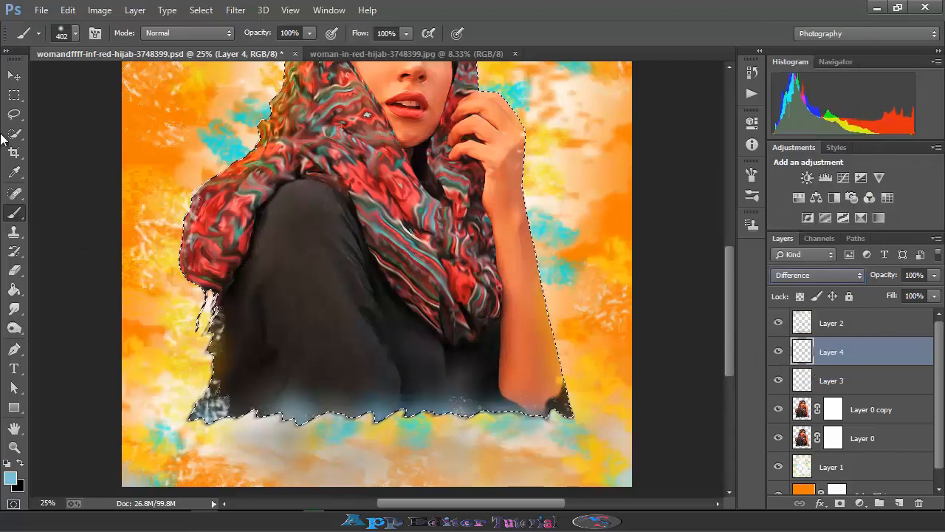
pyautogui.click(15, 115)
pyautogui.click(327, 291)
pyautogui.scroll(3, 327, 291)
pyautogui.scroll(-6, 327, 291)
# Step: Lower Layer 4's fill to 68% to soften the blue tint on the garment's lower edge
pyautogui.click(934, 296)
pyautogui.moveTo(930, 313); pyautogui.dragTo(907, 318)
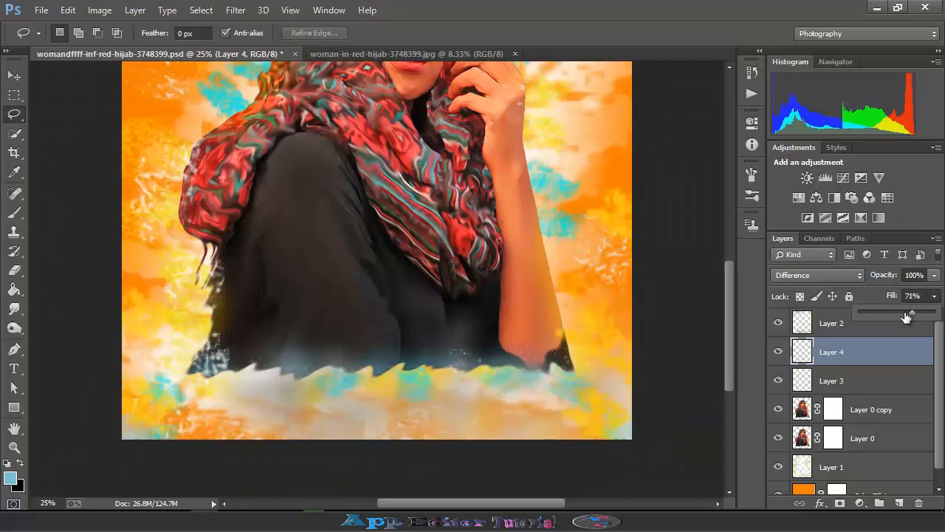
pyautogui.scroll(6, 574, 382)
pyautogui.scroll(-3, 574, 382)
pyautogui.scroll(-3, 488, 347)
pyautogui.scroll(6, 507, 362)
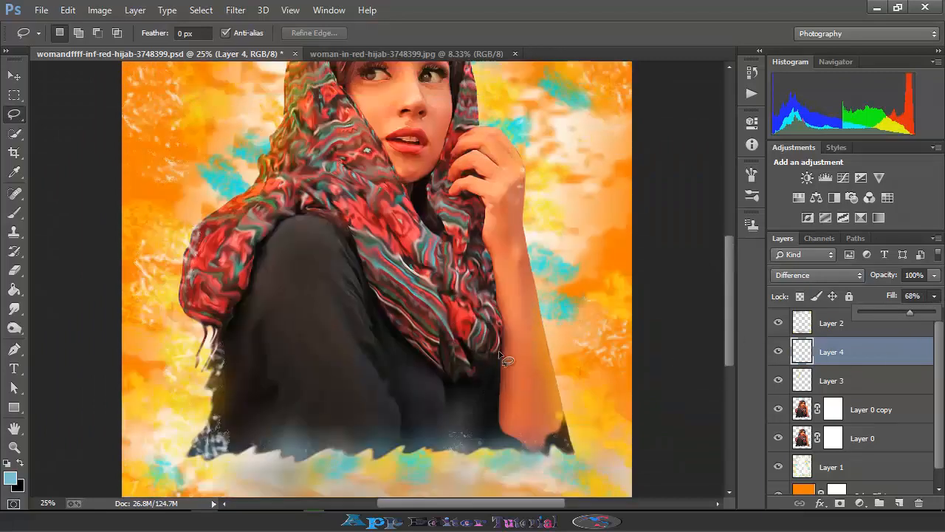
pyautogui.scroll(-2, 531, 370)
pyautogui.scroll(2, 514, 373)
# Step: Lasso the hair and scarf strip beside the forehead and add a Color Balance adjustment above Layer 0 copy, shifting midtones toward red
pyautogui.hotkey('ctrl', '-')
pyautogui.click(802, 411)
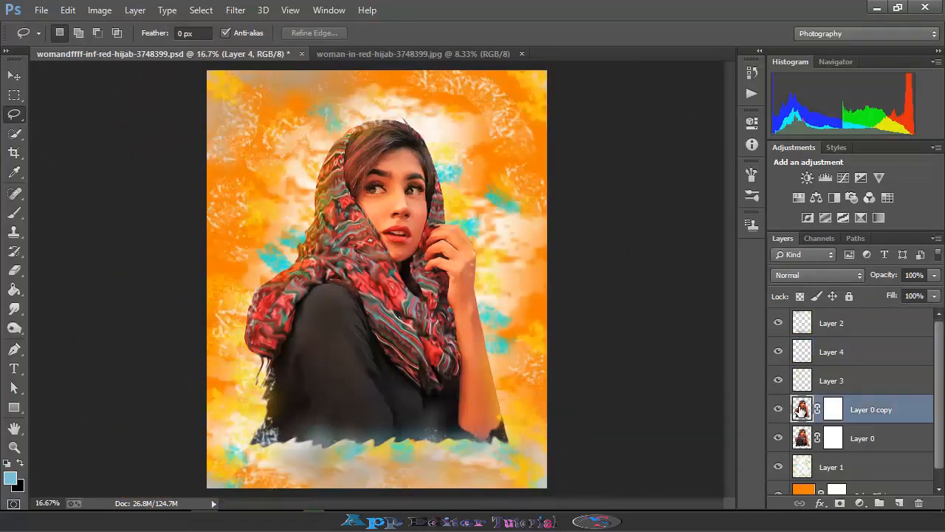
pyautogui.hotkey('ctrl', '+')
pyautogui.scroll(2, 414, 163)
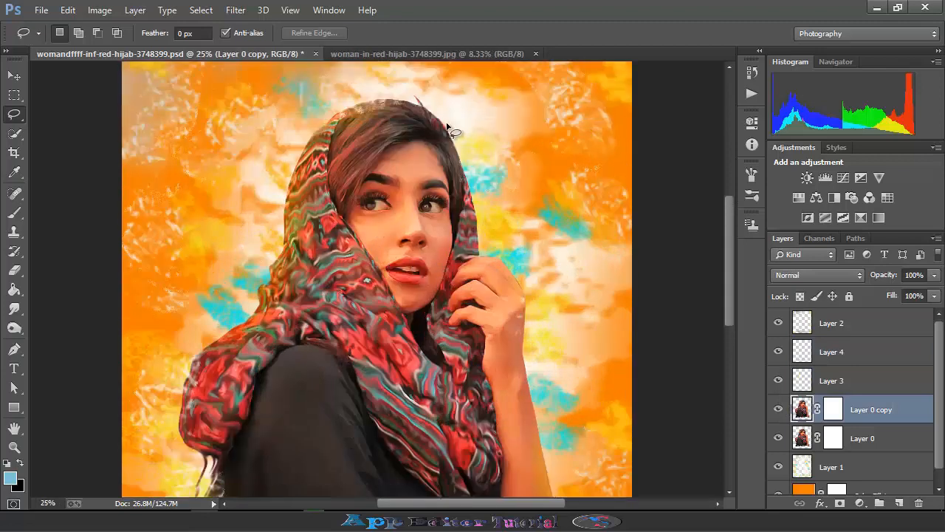
pyautogui.moveTo(446, 133); pyautogui.dragTo(456, 147)
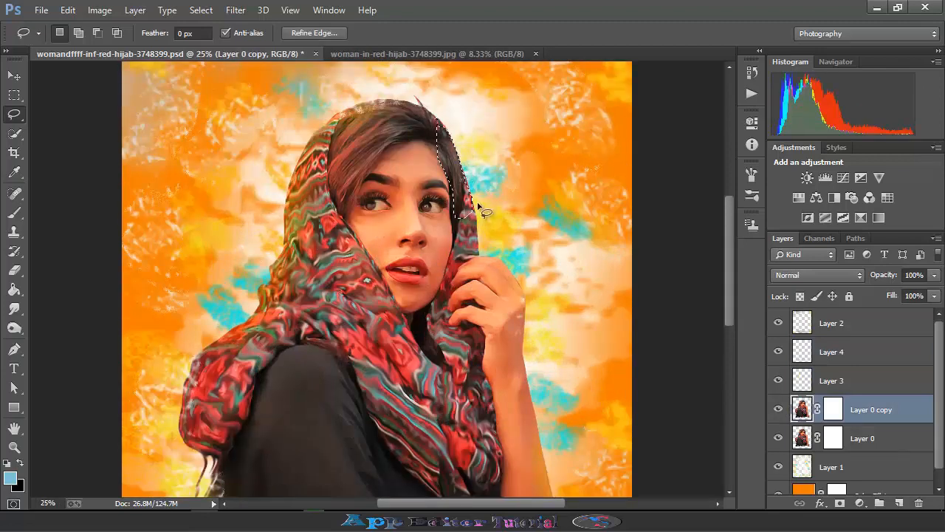
pyautogui.click(859, 503)
pyautogui.click(844, 344)
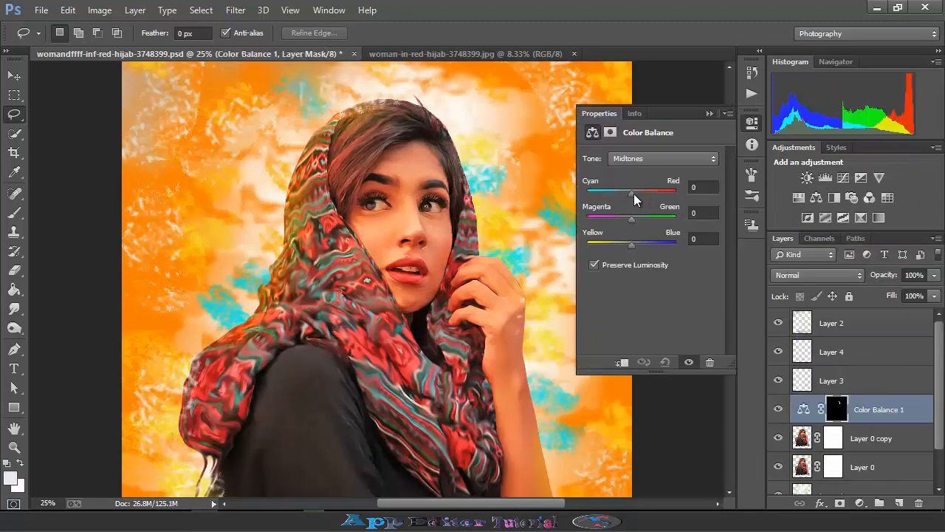
pyautogui.click(709, 114)
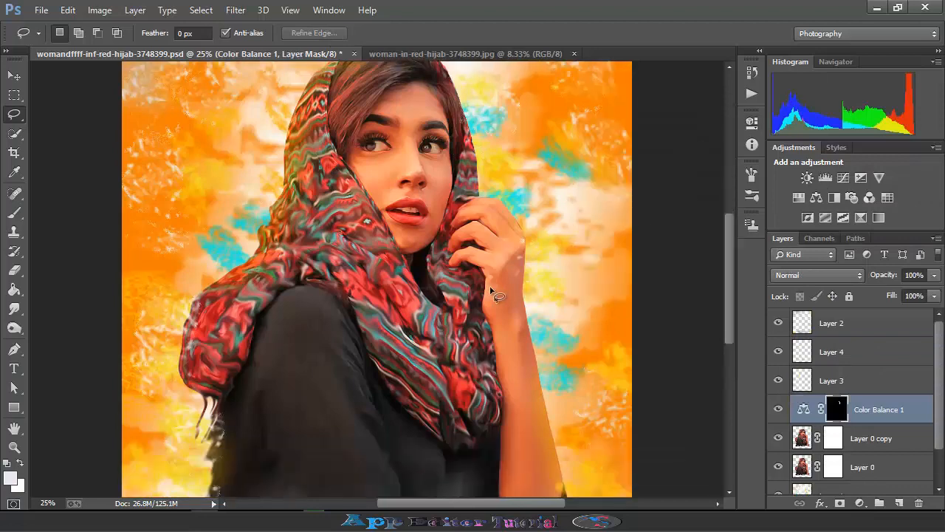
# Step: Extend the red tint across the hair by painting white on Color Balance 1's mask with the soft 402 px brush
pyautogui.scroll(1, 454, 120)
pyautogui.press('b')
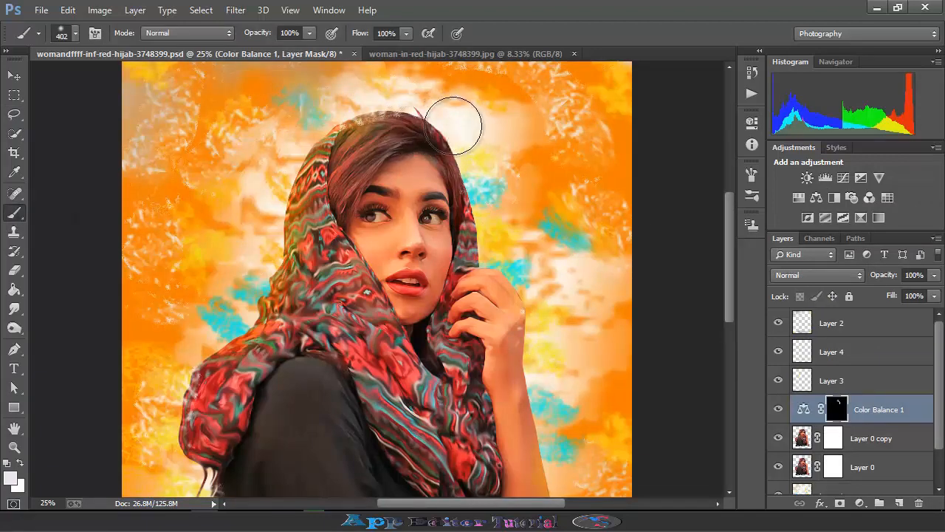
pyautogui.scroll(-10, 497, 332)
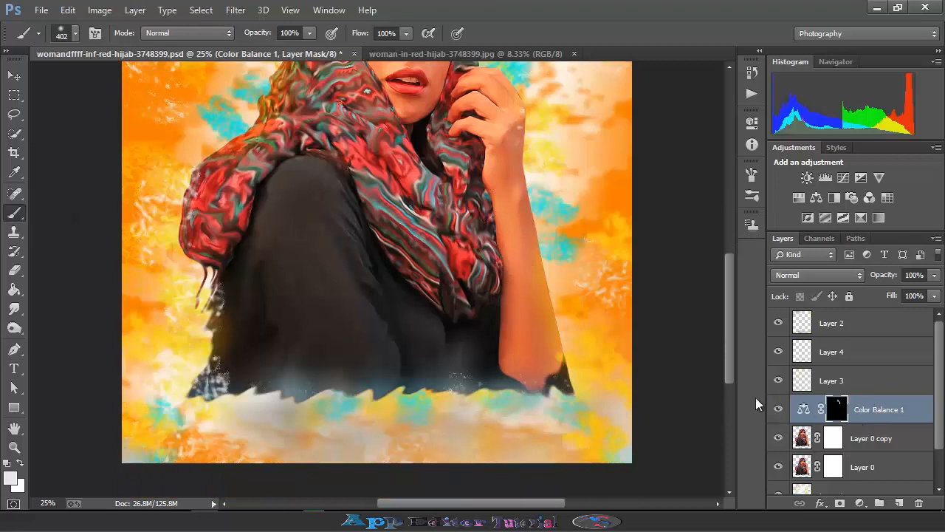
# Step: Lasso the garment's lower corner below the scarf fringe and add a second Color Balance adjustment above Layer 0 copy, shifting midtones toward yellow
pyautogui.click(14, 115)
pyautogui.scroll(-4, 255, 351)
pyautogui.scroll(3, 228, 366)
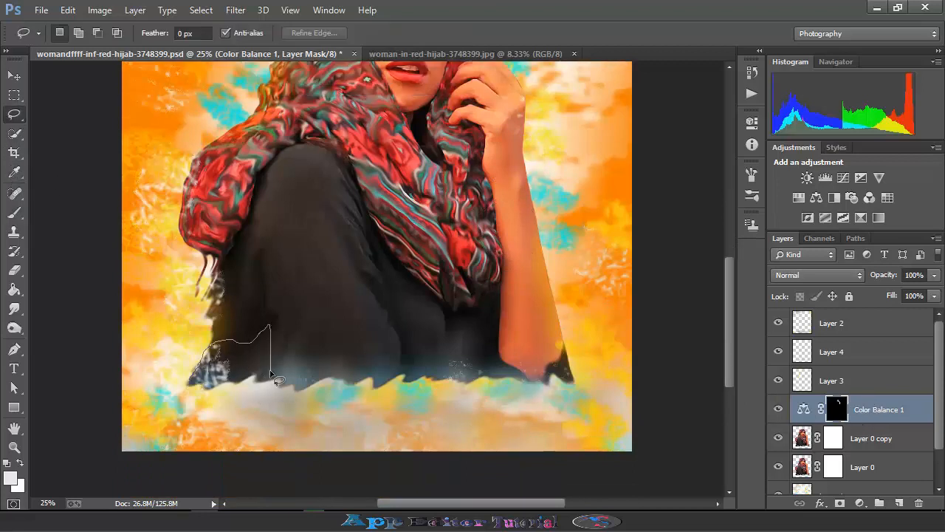
pyautogui.moveTo(273, 378); pyautogui.dragTo(187, 391)
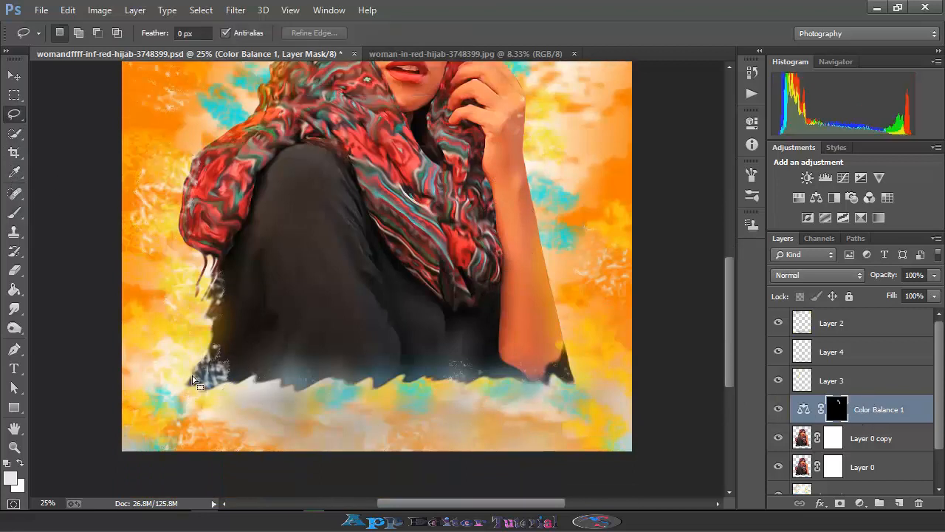
pyautogui.click(841, 441)
pyautogui.click(859, 503)
pyautogui.click(849, 336)
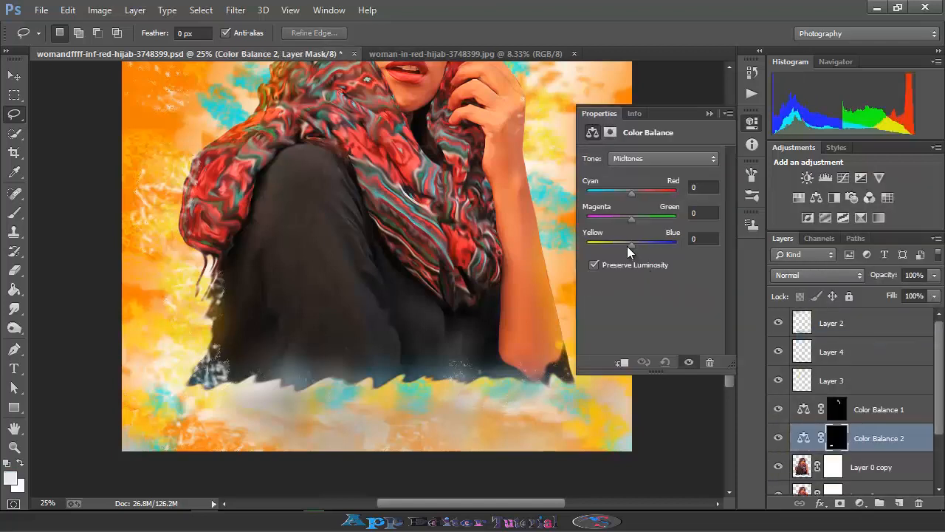
pyautogui.moveTo(631, 245); pyautogui.dragTo(598, 244)
pyautogui.click(708, 114)
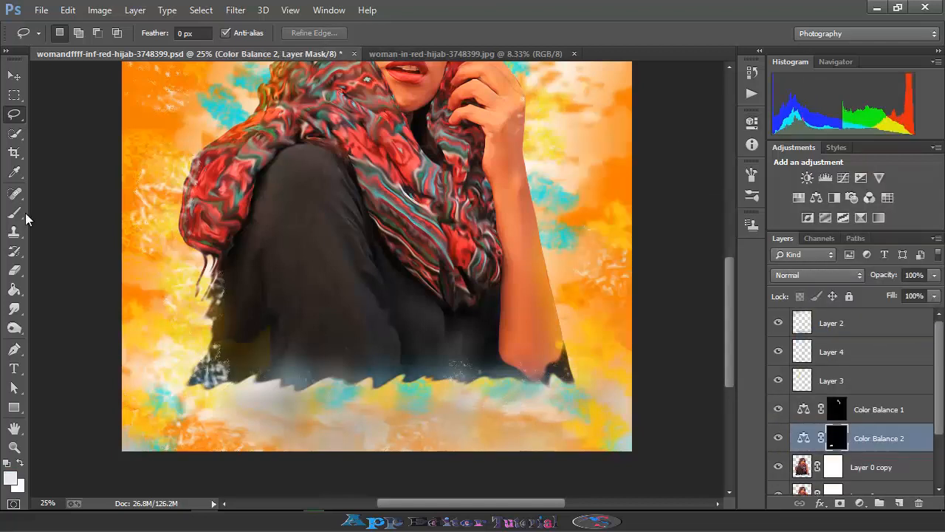
# Step: Spread the yellow tint softly over the garment's lower part by painting on Color Balance 2's mask with the 402 px brush
pyautogui.click(18, 213)
pyautogui.hotkey('ctrl', 'z')
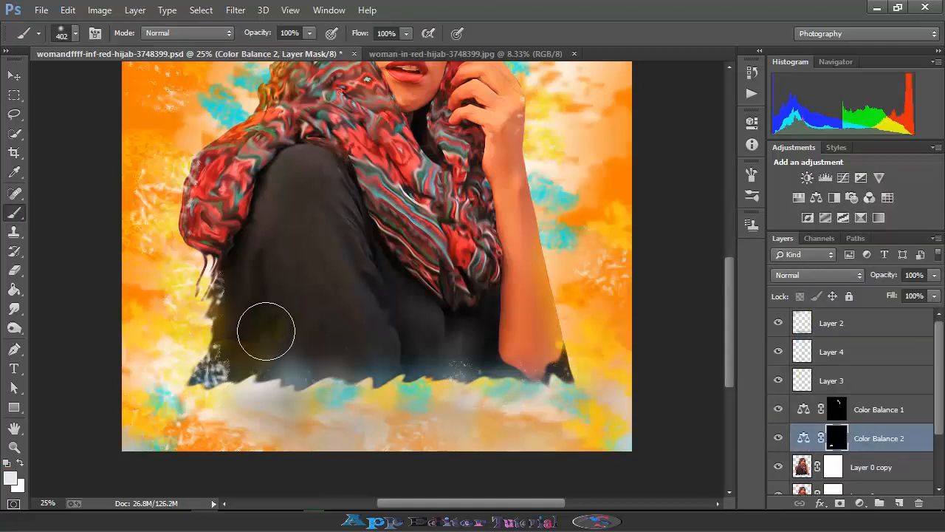
pyautogui.moveTo(266, 332)
pyautogui.mouseDown()
pyautogui.moveTo(266, 358)
pyautogui.moveTo(290, 380)
pyautogui.moveTo(352, 387)
pyautogui.mouseUp()
# Step: Review the portrait and background across the canvas, comparing the picture with Layer 2 hidden and shown
pyautogui.click(924, 381)
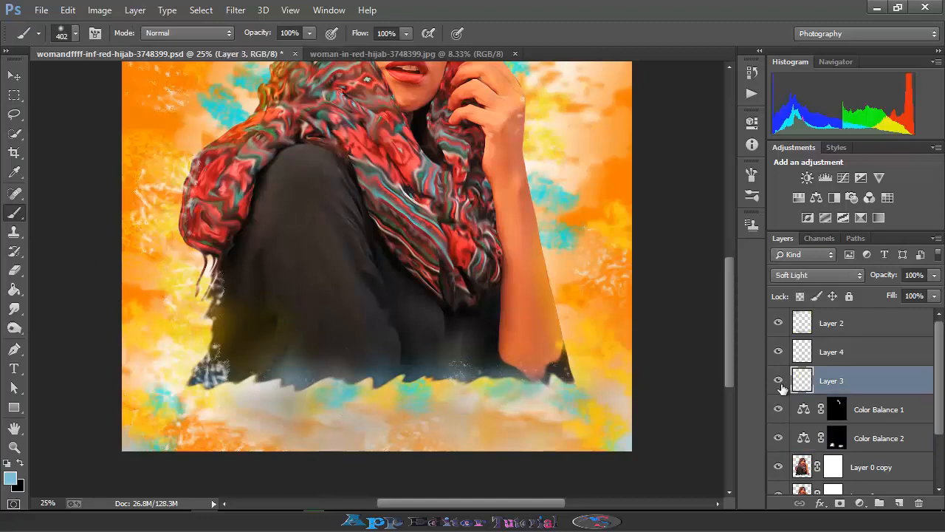
pyautogui.scroll(5, 590, 410)
pyautogui.scroll(-5, 616, 307)
pyautogui.scroll(-3, 827, 464)
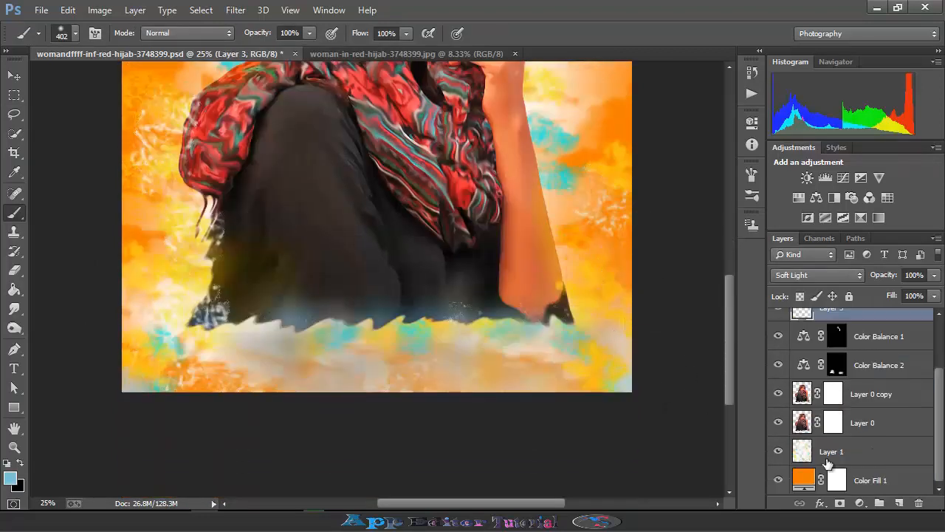
pyautogui.click(871, 480)
pyautogui.press('o')
pyautogui.scroll(5, 598, 281)
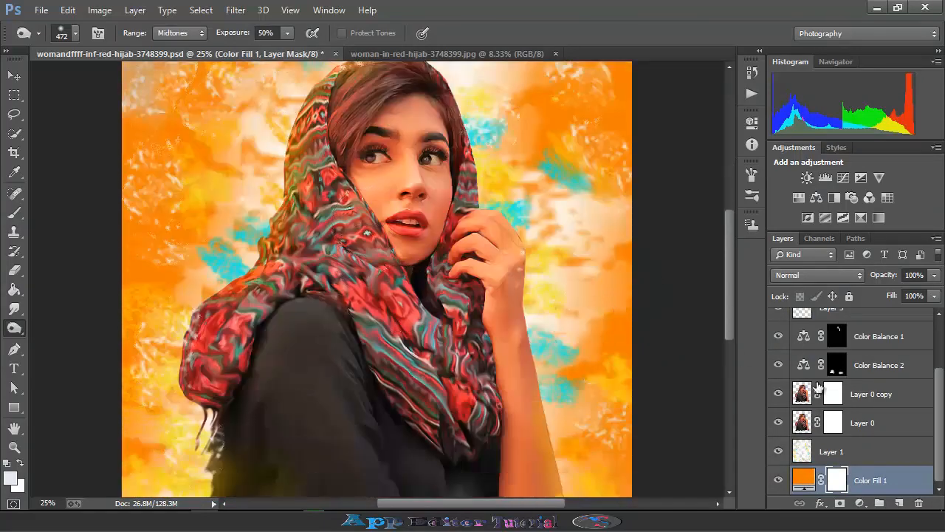
pyautogui.scroll(3, 849, 385)
pyautogui.click(815, 333)
pyautogui.hotkey('ctrl', '-')
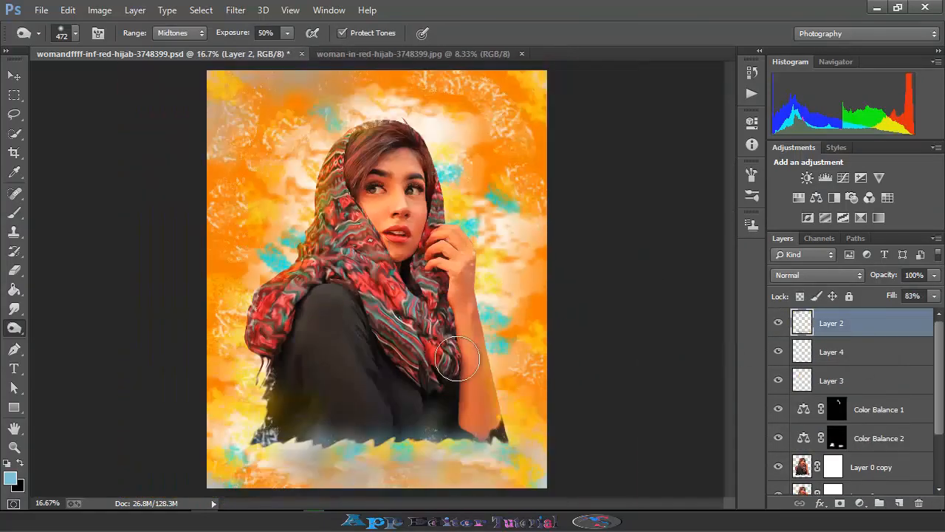
pyautogui.click(778, 323)
pyautogui.click(778, 324)
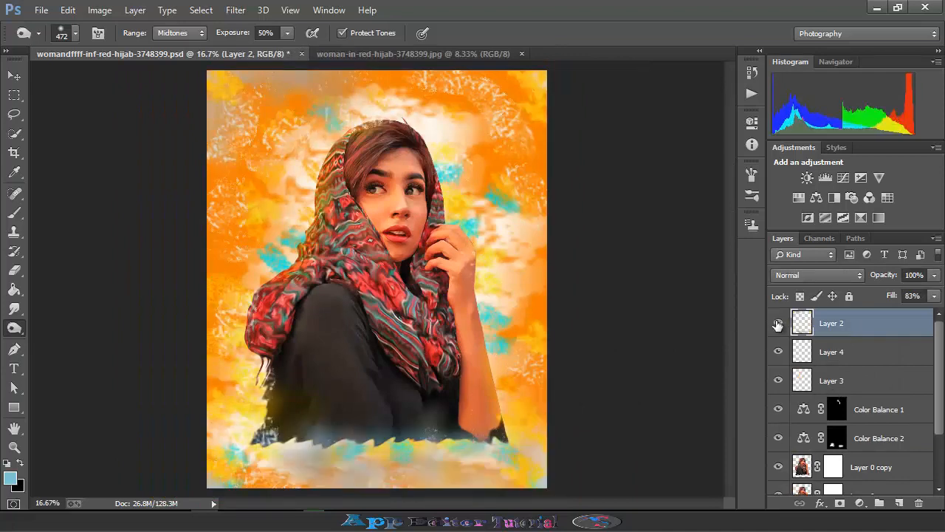
# Step: Soften the painted background strokes on Layer 1 with a Box Blur of 2 pixels radius
pyautogui.scroll(-3, 831, 383)
pyautogui.click(833, 450)
pyautogui.click(236, 10)
pyautogui.moveTo(386, 184)
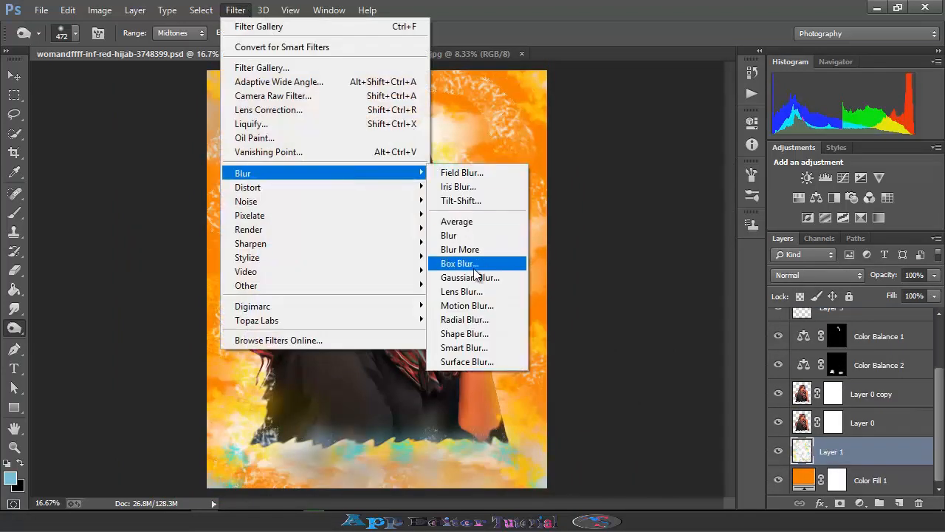
pyautogui.click(473, 261)
pyautogui.moveTo(680, 416); pyautogui.dragTo(552, 416)
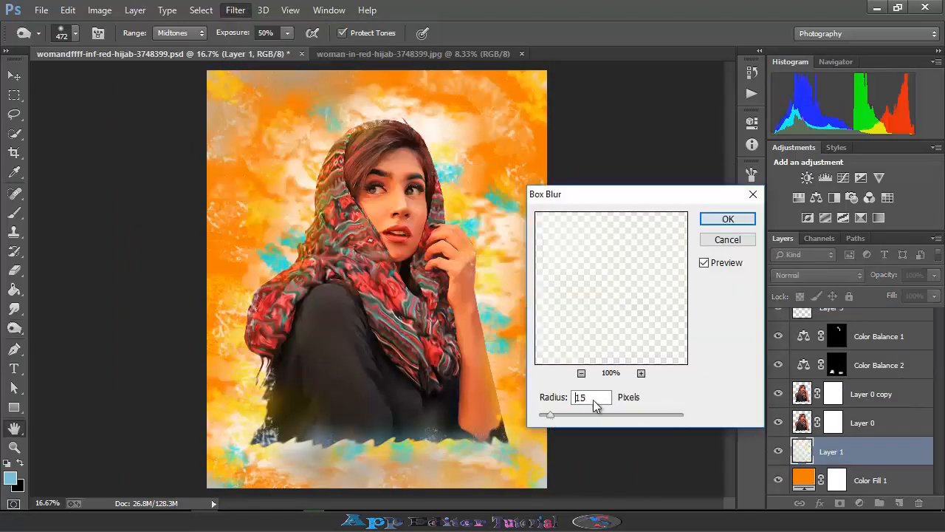
pyautogui.click(594, 397)
pyautogui.press('BackSpace')
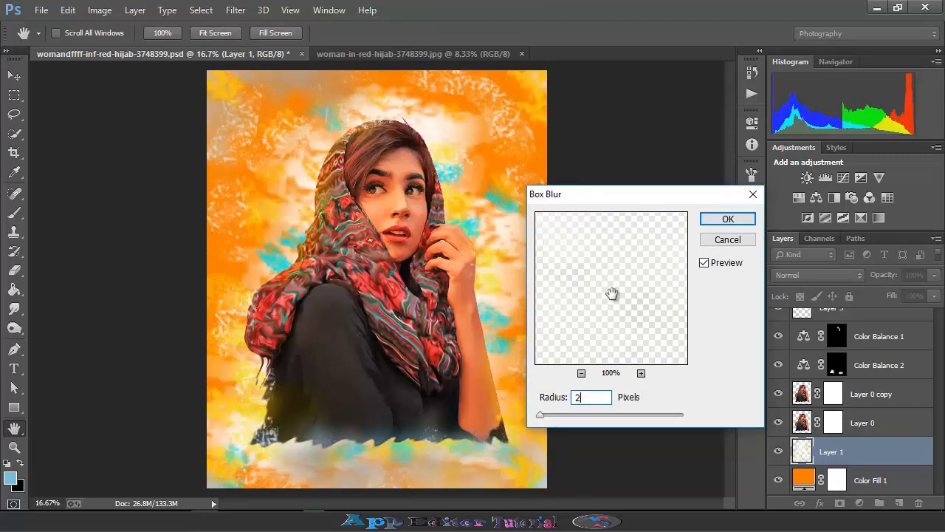
pyautogui.click(721, 222)
pyautogui.press('o')
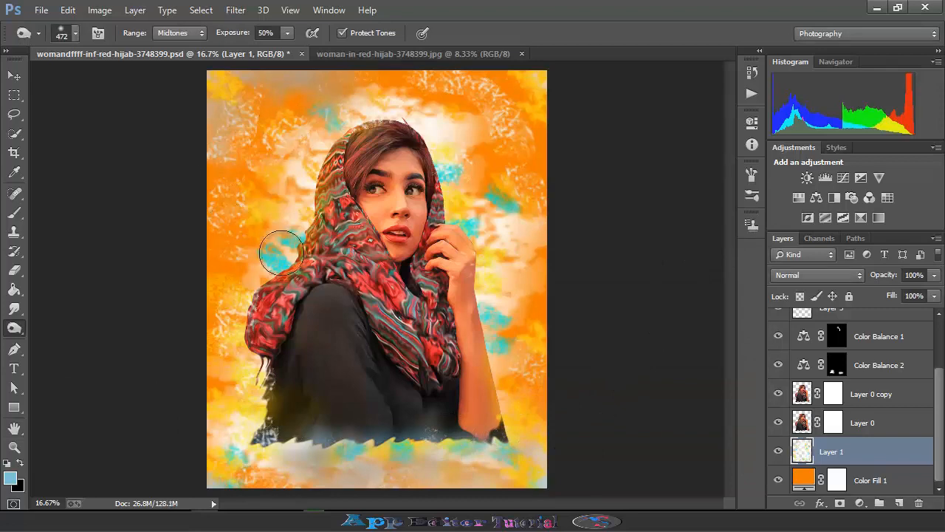
# Step: Ready the Brush with near-white foreground color f1fafc and add a new empty layer above Layer 2
pyautogui.click(14, 214)
pyautogui.click(9, 478)
pyautogui.click(696, 81)
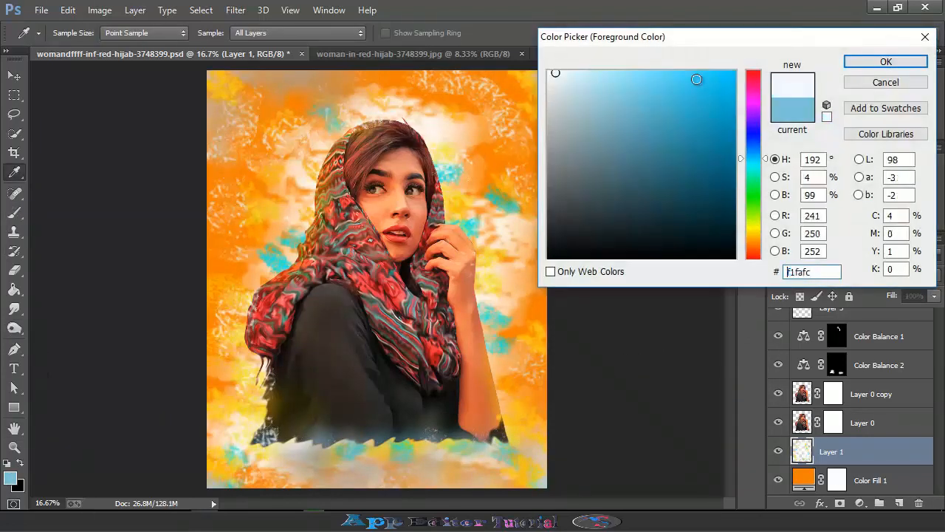
pyautogui.press('Return')
pyautogui.scroll(3, 867, 361)
pyautogui.click(879, 319)
pyautogui.click(899, 503)
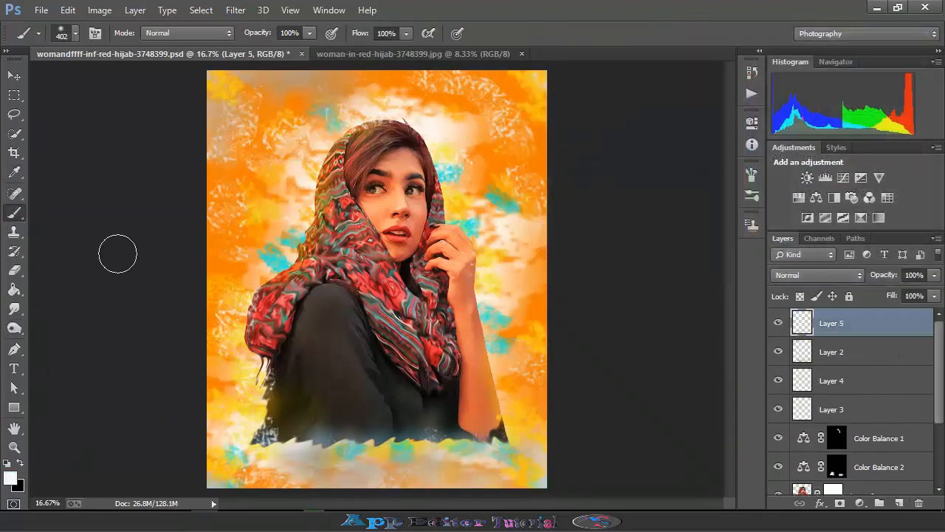
# Step: Paint soft white over the canvas's right corners and lower edge with a 472 px brush, undoing the dab in the upper-left corner
pyautogui.click(75, 34)
pyautogui.moveTo(152, 83); pyautogui.dragTo(156, 83)
pyautogui.click(546, 72)
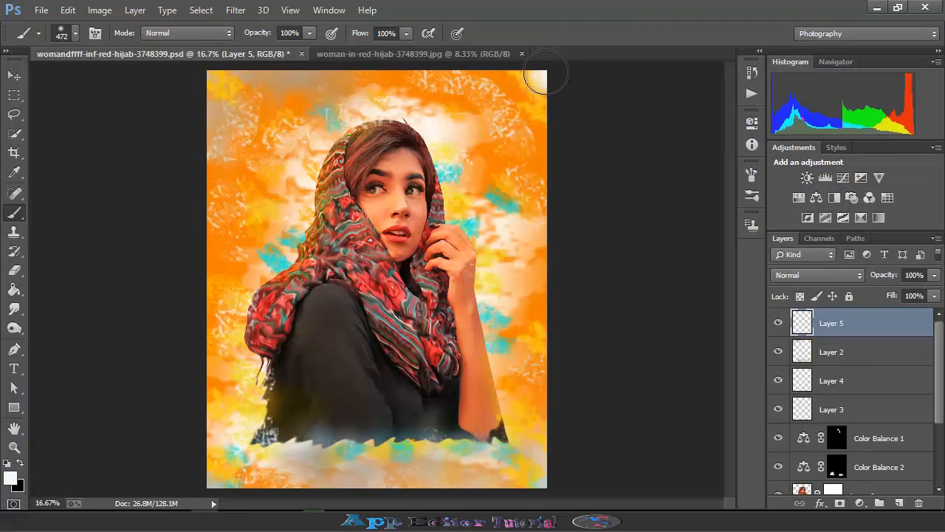
pyautogui.moveTo(554, 477)
pyautogui.mouseDown()
pyautogui.moveTo(493, 490)
pyautogui.moveTo(403, 487)
pyautogui.mouseUp()
pyautogui.click(205, 80)
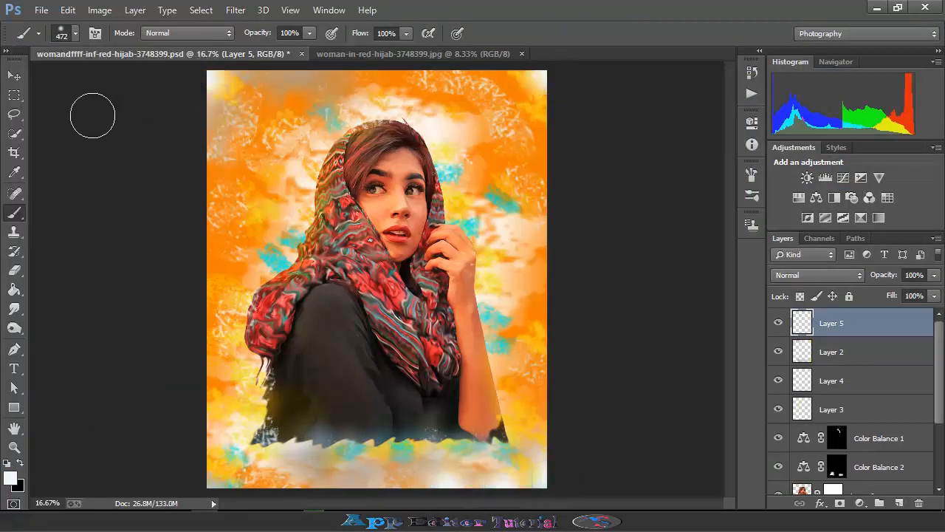
pyautogui.hotkey('ctrl', 'z')
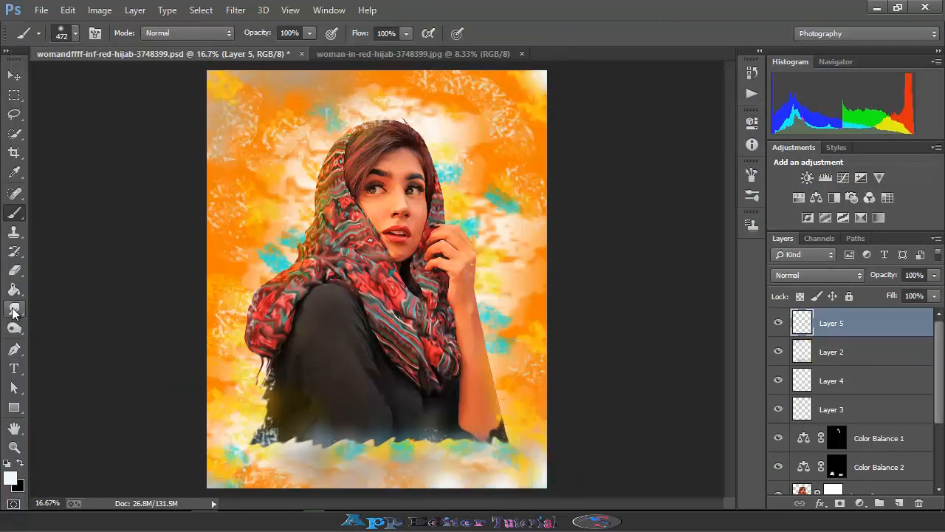
# Step: Fade the picture's edges on Layer 5 by drawing white-to-transparent linear gradients at 31% opacity inward from the canvas borders
pyautogui.moveTo(14, 290); pyautogui.dragTo(57, 288)
pyautogui.click(106, 33)
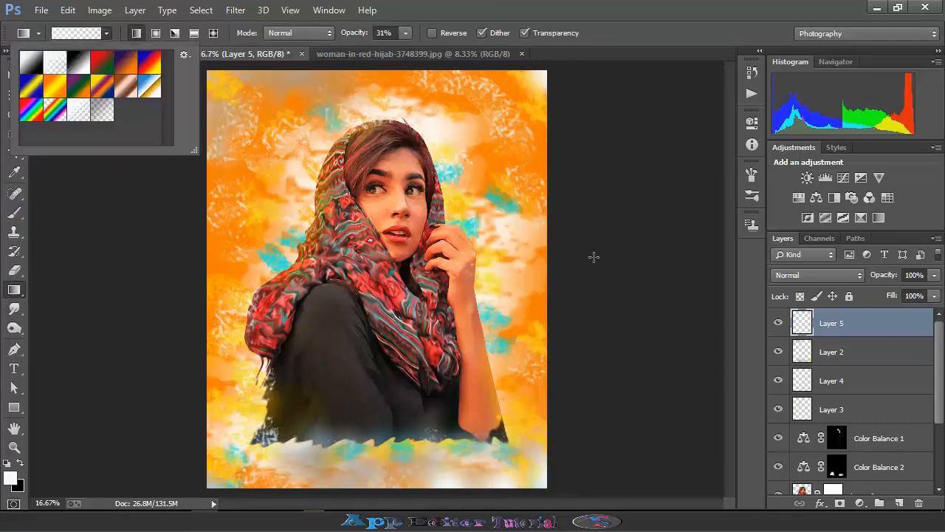
pyautogui.moveTo(594, 258); pyautogui.dragTo(497, 261)
pyautogui.moveTo(178, 240); pyautogui.dragTo(277, 247)
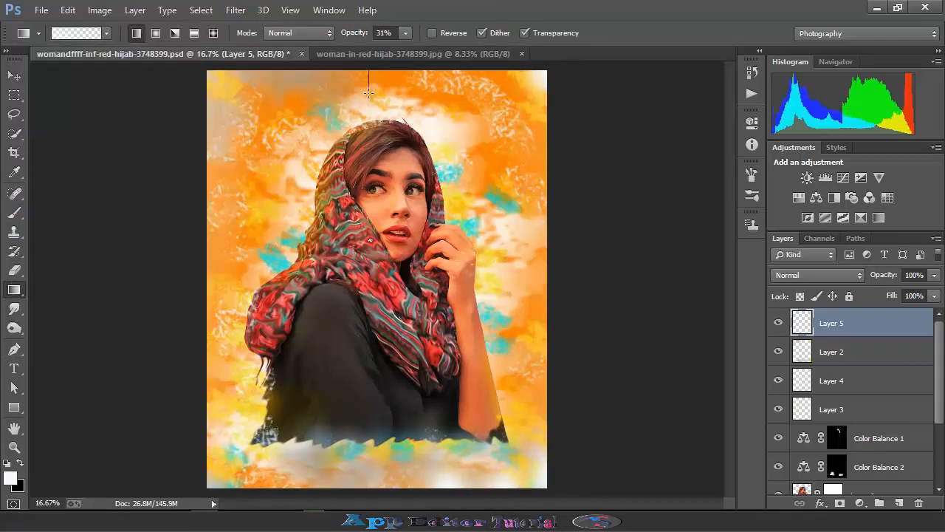
pyautogui.moveTo(369, 93); pyautogui.dragTo(369, 109)
pyautogui.moveTo(400, 398); pyautogui.dragTo(401, 398)
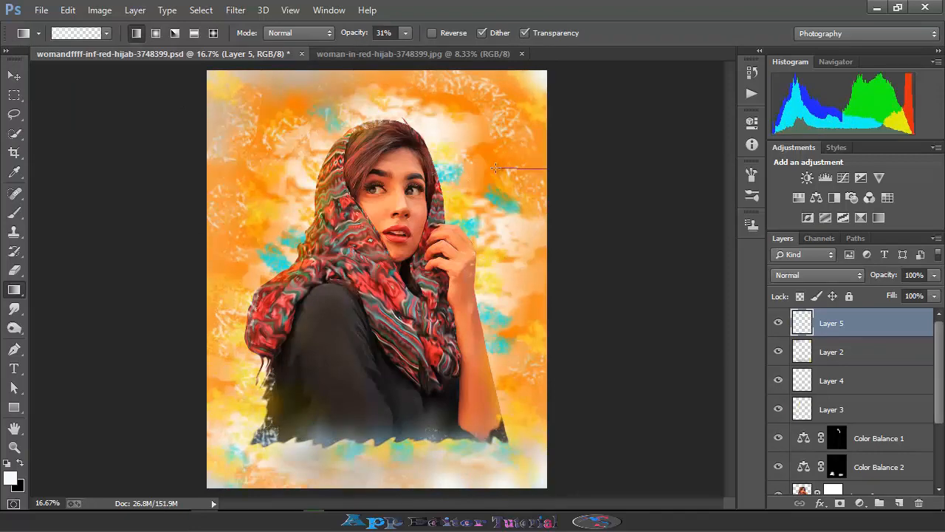
pyautogui.moveTo(495, 168); pyautogui.dragTo(495, 168)
pyautogui.moveTo(262, 211); pyautogui.dragTo(264, 211)
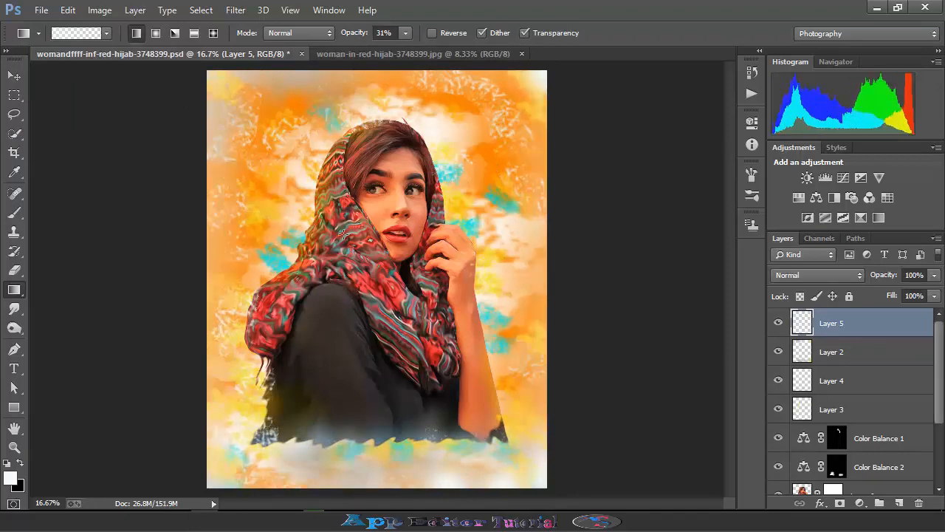
# Step: Try the Soft Light blend mode on Layer 5 and return the layer to Normal
pyautogui.doubleClick(835, 277)
pyautogui.scroll(10, 834, 275)
pyautogui.click(835, 274)
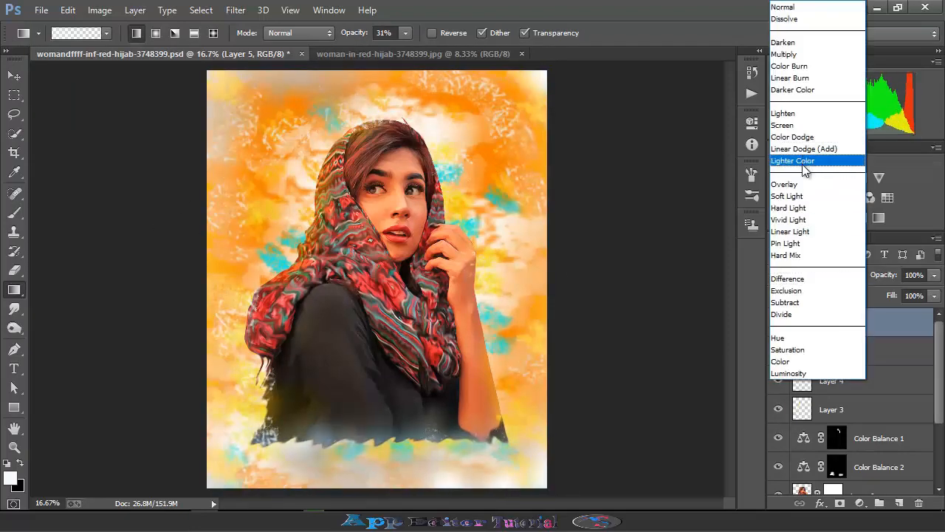
pyautogui.click(787, 196)
pyautogui.click(846, 277)
pyautogui.click(787, 8)
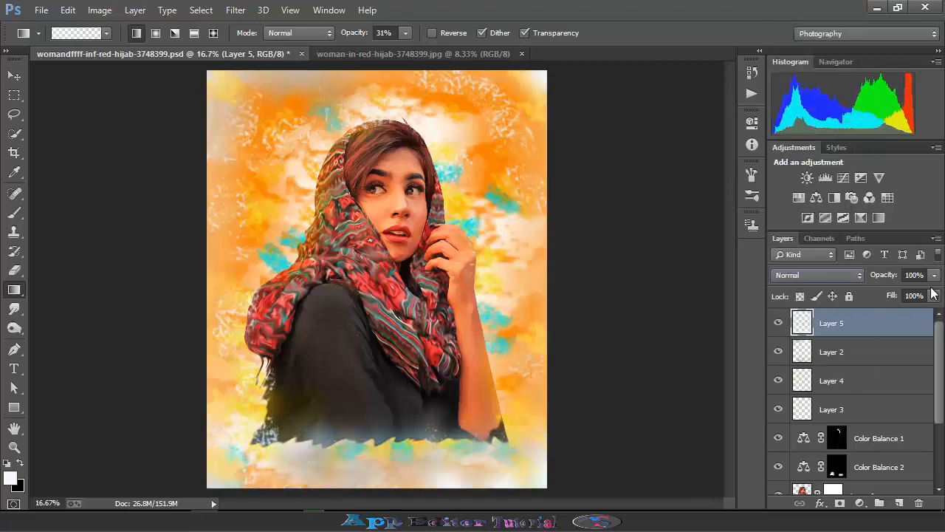
# Step: Lower the fill of Layer 5 to 90%
pyautogui.moveTo(934, 296); pyautogui.dragTo(914, 314)
pyautogui.press('o')
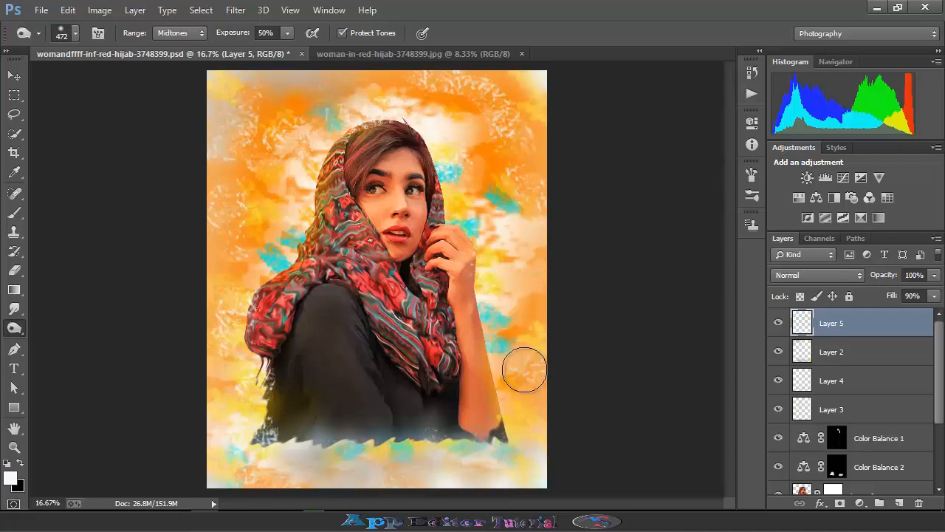
# Step: Try a Camera Raw radial filter on Layer 0 copy, fitting its ellipse around the woman's head, scarf and raised hand
pyautogui.scroll(-3, 885, 376)
pyautogui.click(878, 409)
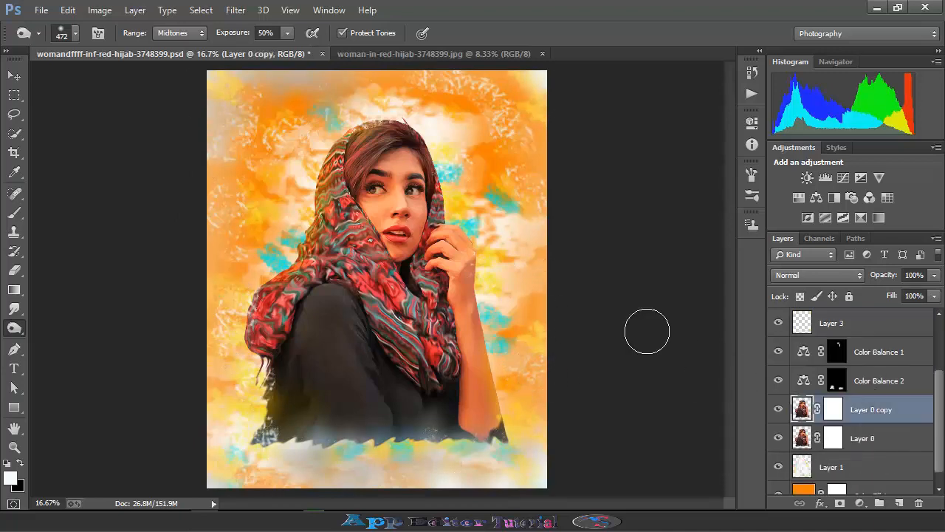
pyautogui.click(236, 10)
pyautogui.click(264, 96)
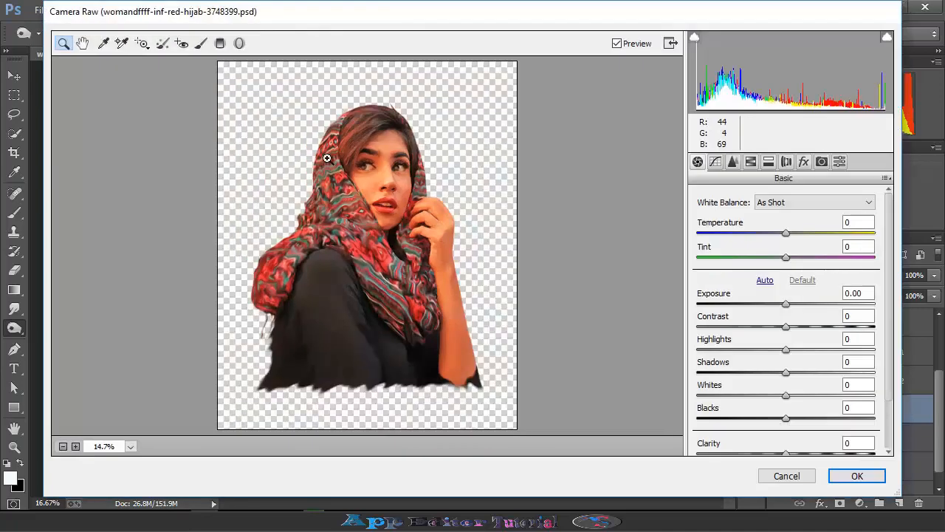
pyautogui.click(240, 44)
pyautogui.moveTo(344, 171); pyautogui.dragTo(398, 262)
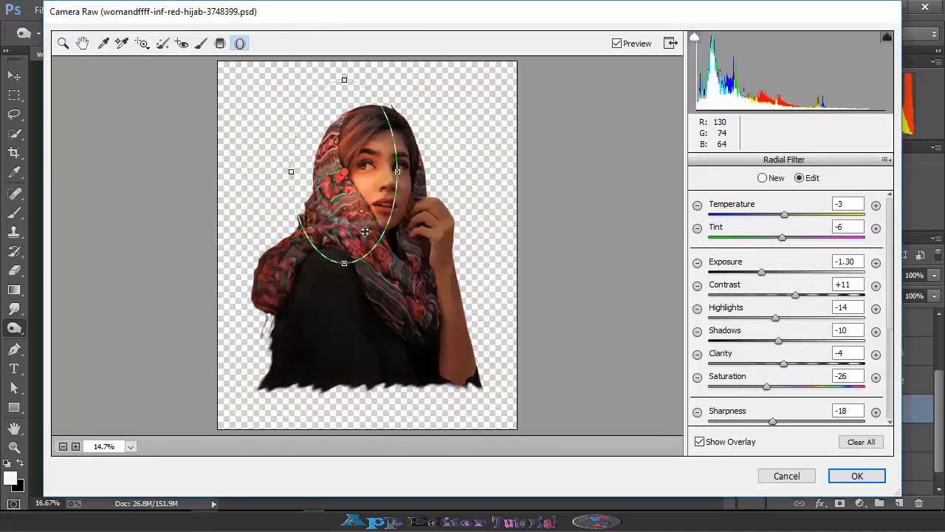
pyautogui.moveTo(365, 232); pyautogui.dragTo(376, 277)
pyautogui.moveTo(413, 220); pyautogui.dragTo(438, 224)
pyautogui.moveTo(369, 129); pyautogui.dragTo(368, 113)
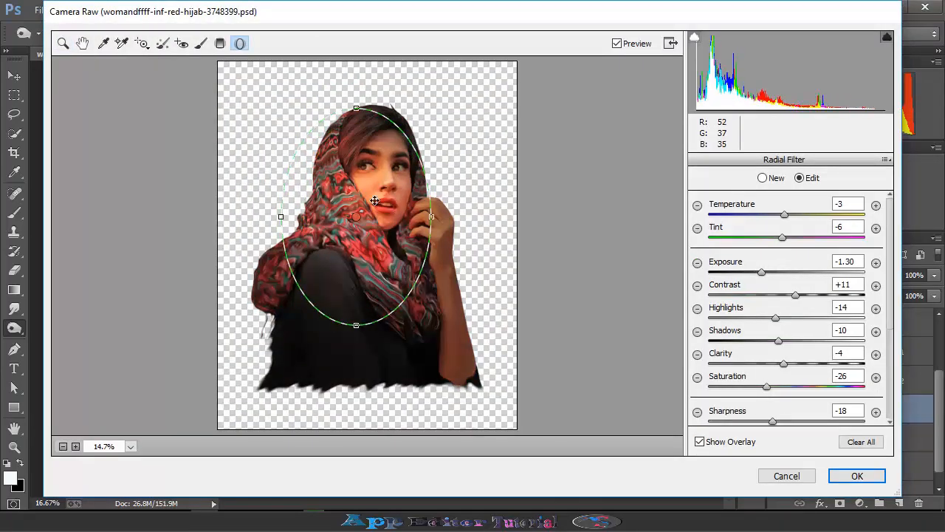
pyautogui.moveTo(375, 201); pyautogui.dragTo(393, 202)
# Step: Set the radial filter's exposure to -0.10 and contrast to +15, and apply the Camera Raw adjustment
pyautogui.moveTo(763, 273); pyautogui.dragTo(787, 271)
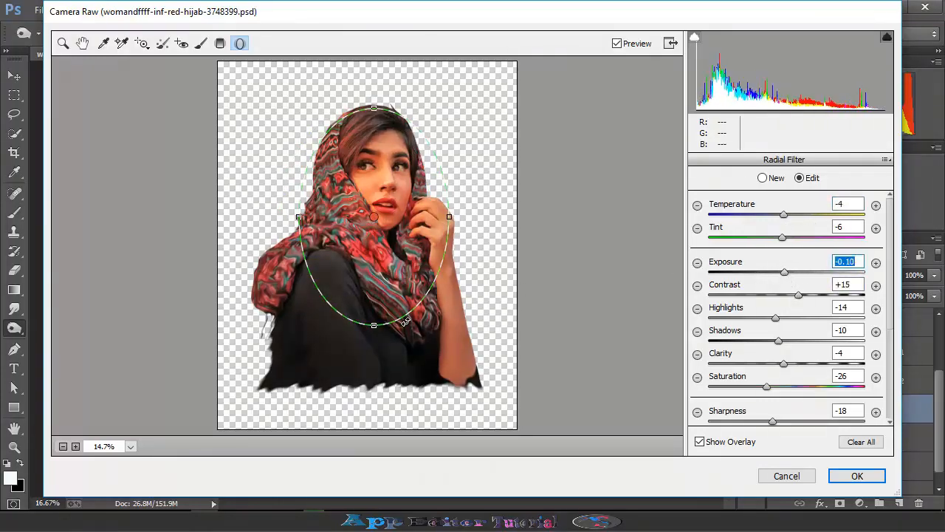
pyautogui.click(373, 107)
pyautogui.click(840, 477)
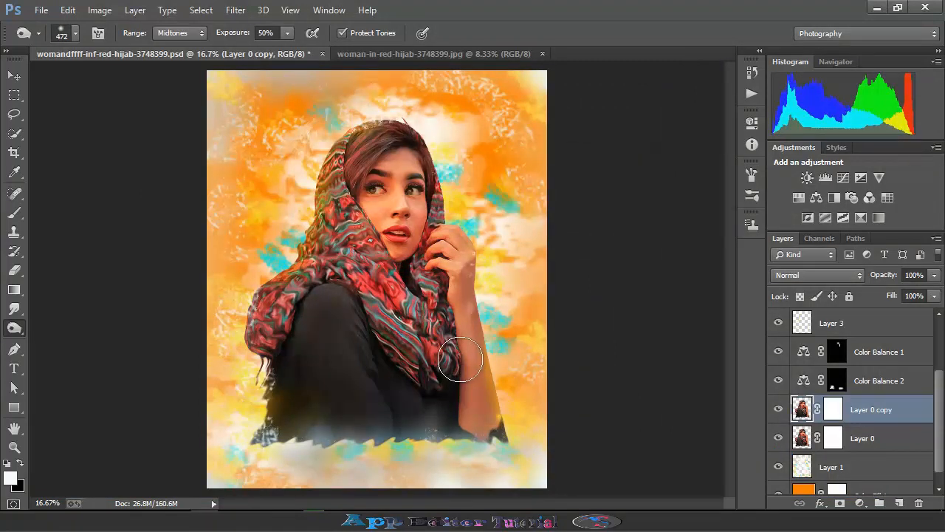
# Step: Select Layer 1, which holds the painted background strokes
pyautogui.click(834, 472)
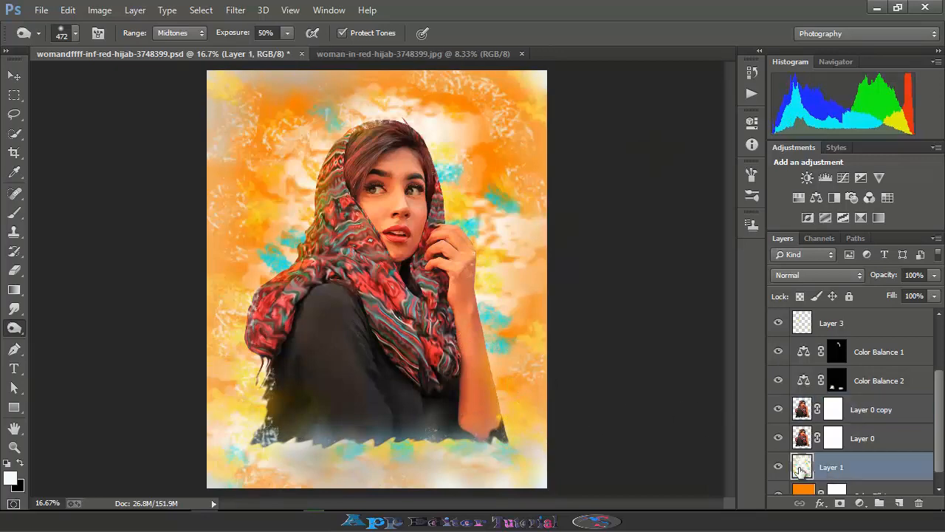